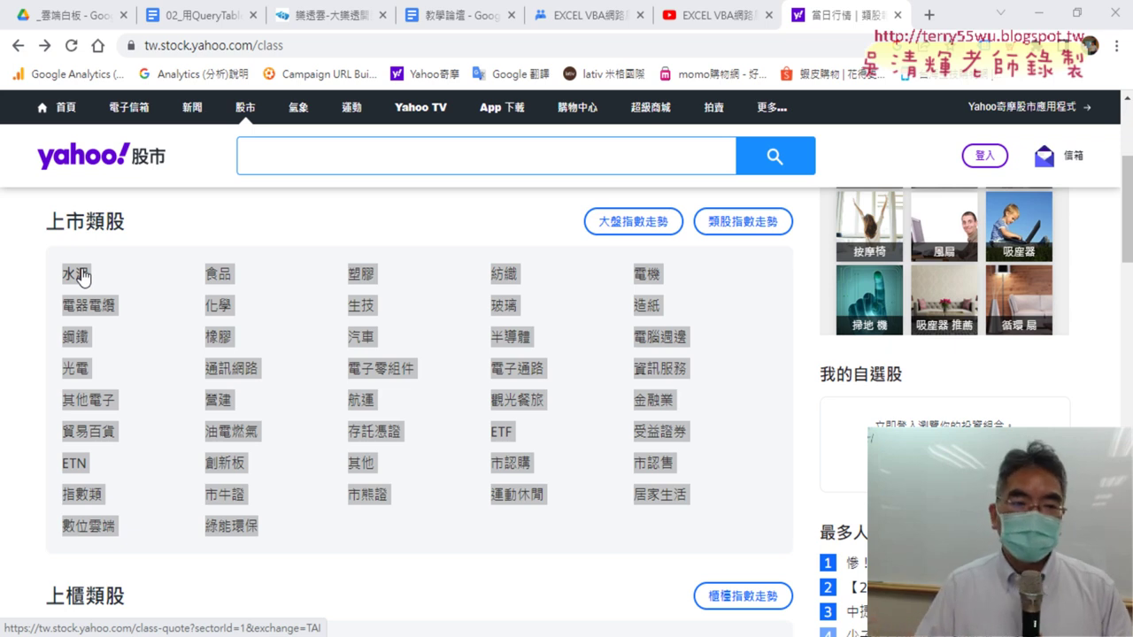
Open the listed 水泥 cement stocks quote page on Yahoo Stock
{"action": "left_click", "coordinate": [212, 241]}
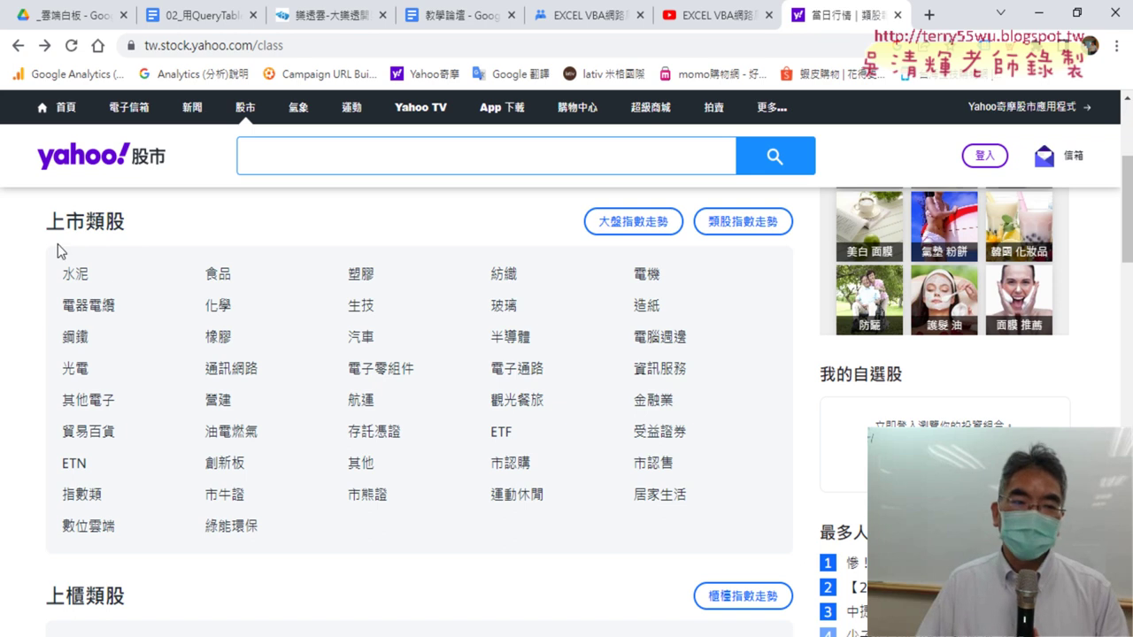
{"action": "left_click", "coordinate": [82, 278]}
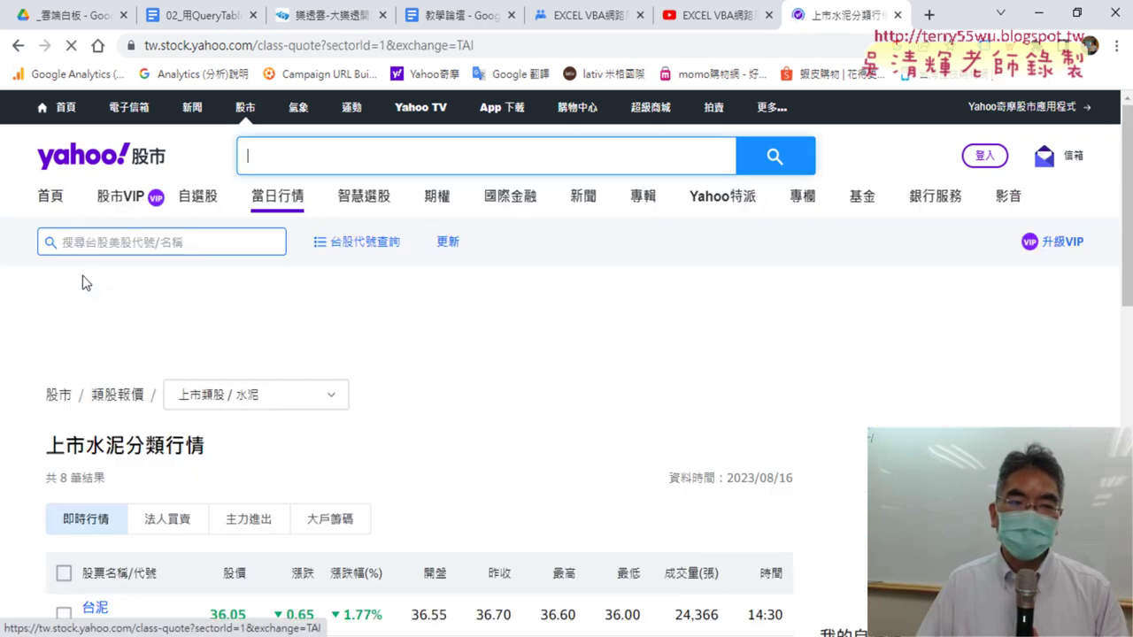
{"action": "scroll", "coordinate": [200, 278], "scroll_direction": "down", "scroll_amount": 2}
{"action": "scroll", "coordinate": [199, 278], "scroll_direction": "down", "scroll_amount": 1}
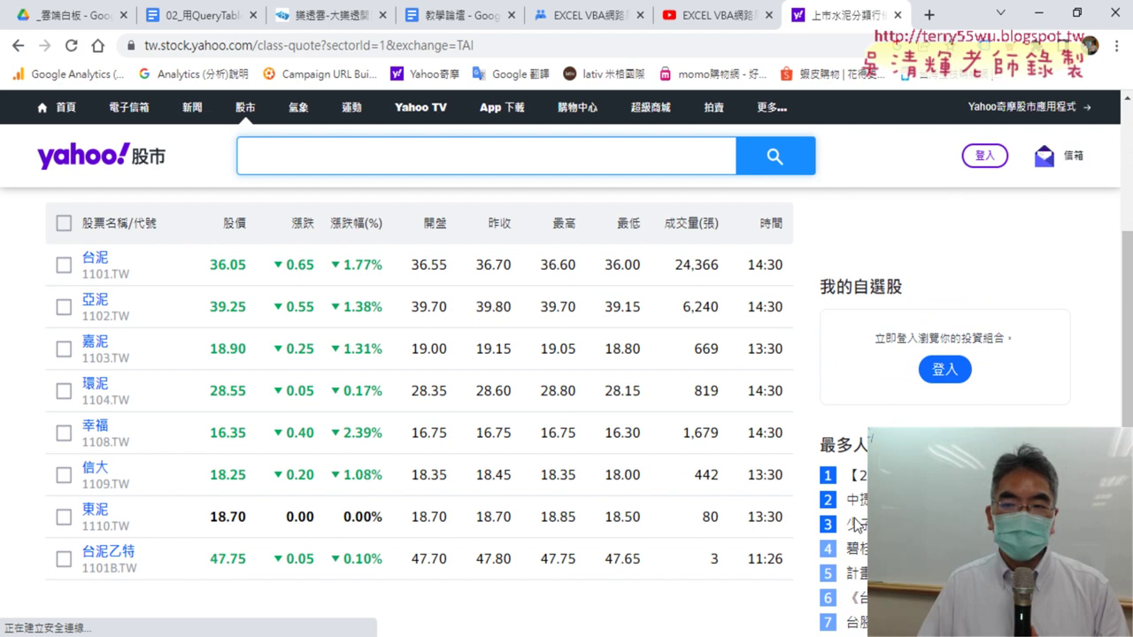
Inspect the cement stock table's HTML in Chrome developer tools
{"action": "left_click_drag", "start_coordinate": [41, 204], "coordinate": [790, 577]}
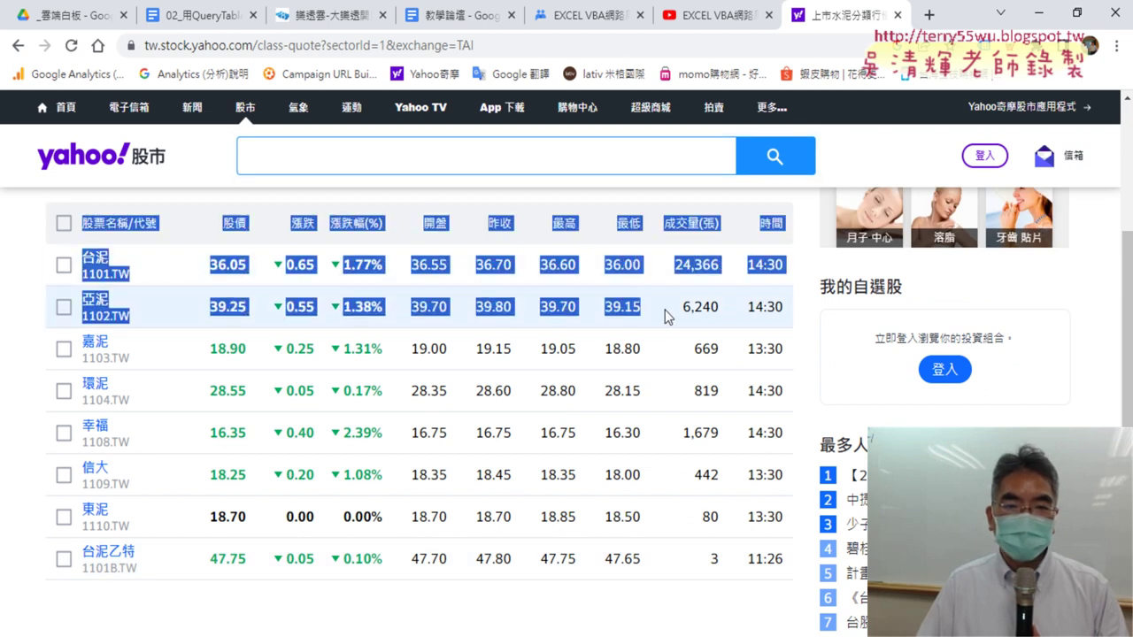
{"action": "left_click", "coordinate": [42, 221]}
{"action": "right_click", "coordinate": [57, 224]}
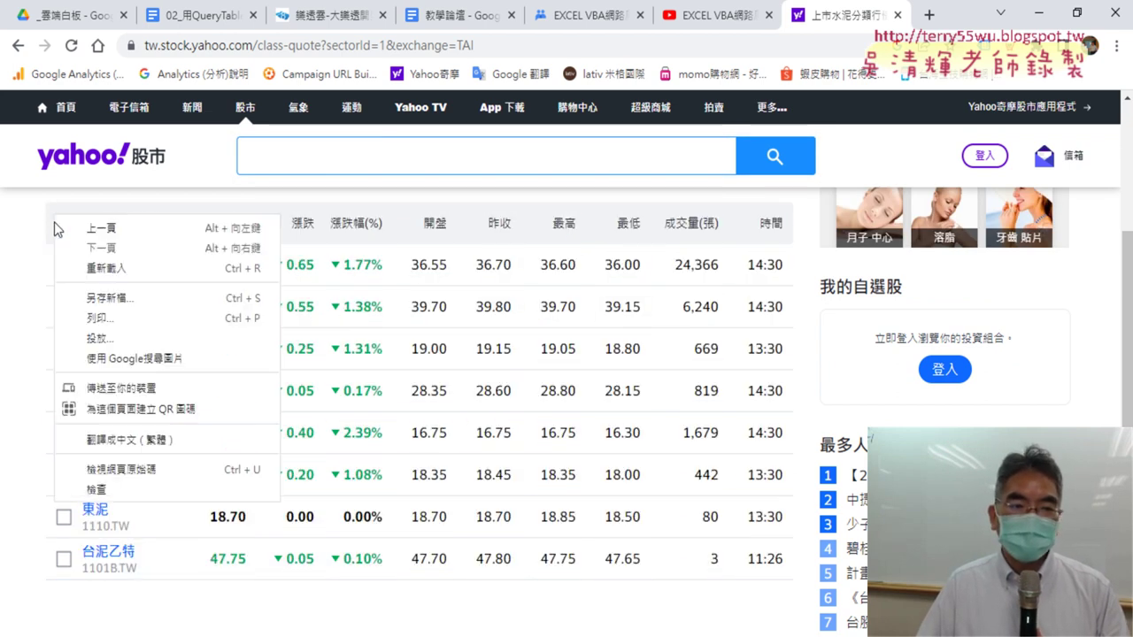
{"action": "left_click", "coordinate": [122, 493]}
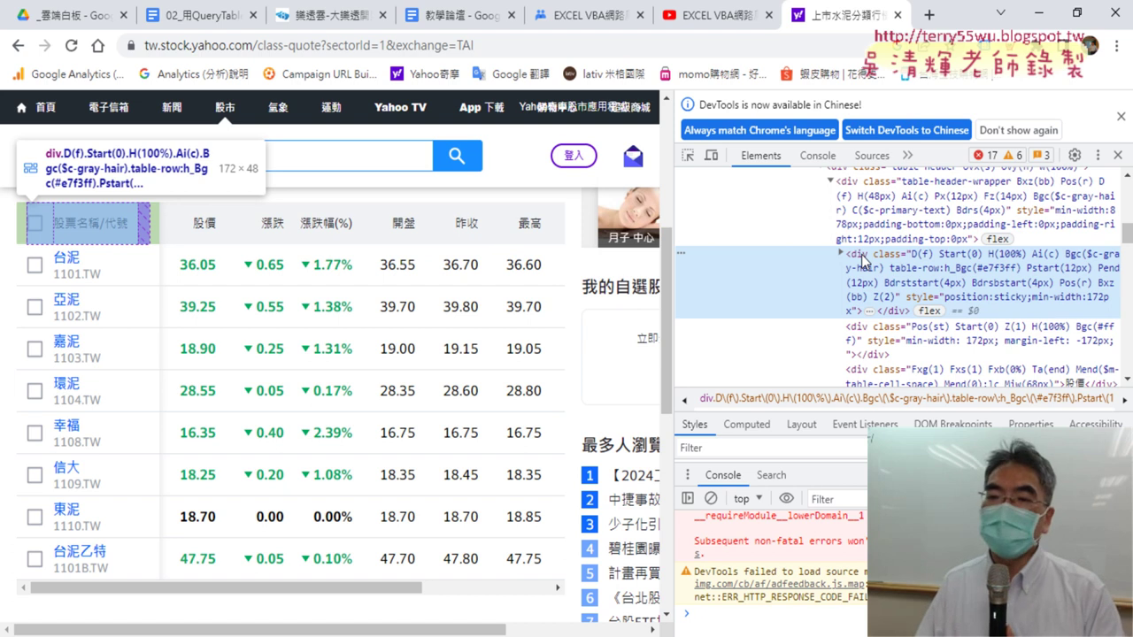
{"action": "scroll", "coordinate": [859, 275], "scroll_direction": "up", "scroll_amount": 2}
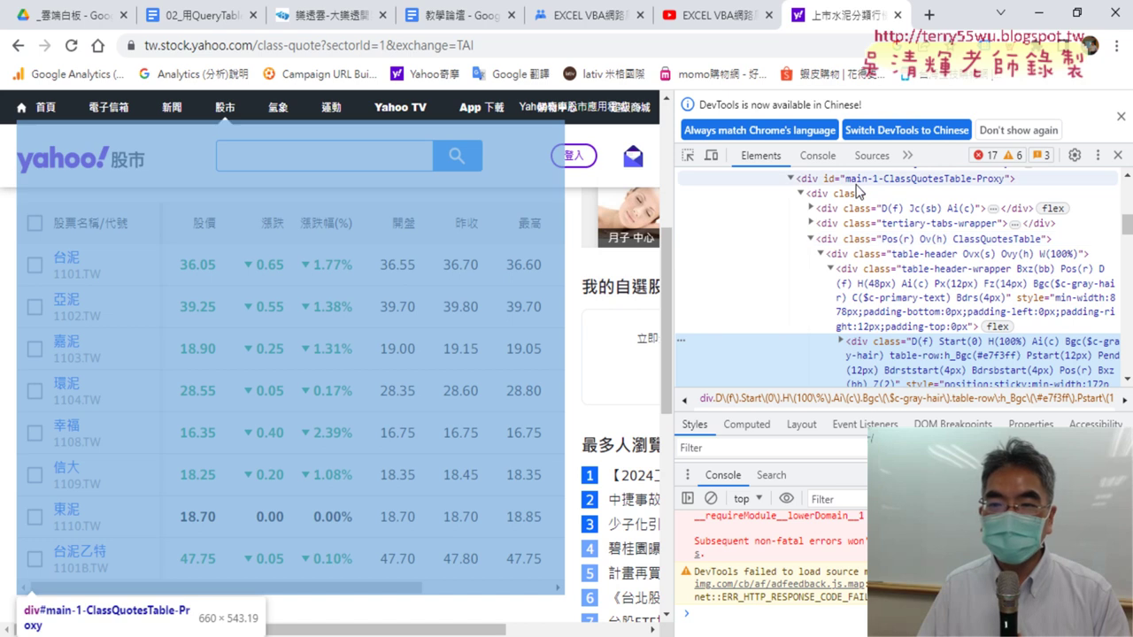
{"action": "scroll", "coordinate": [854, 205], "scroll_direction": "up", "scroll_amount": 2}
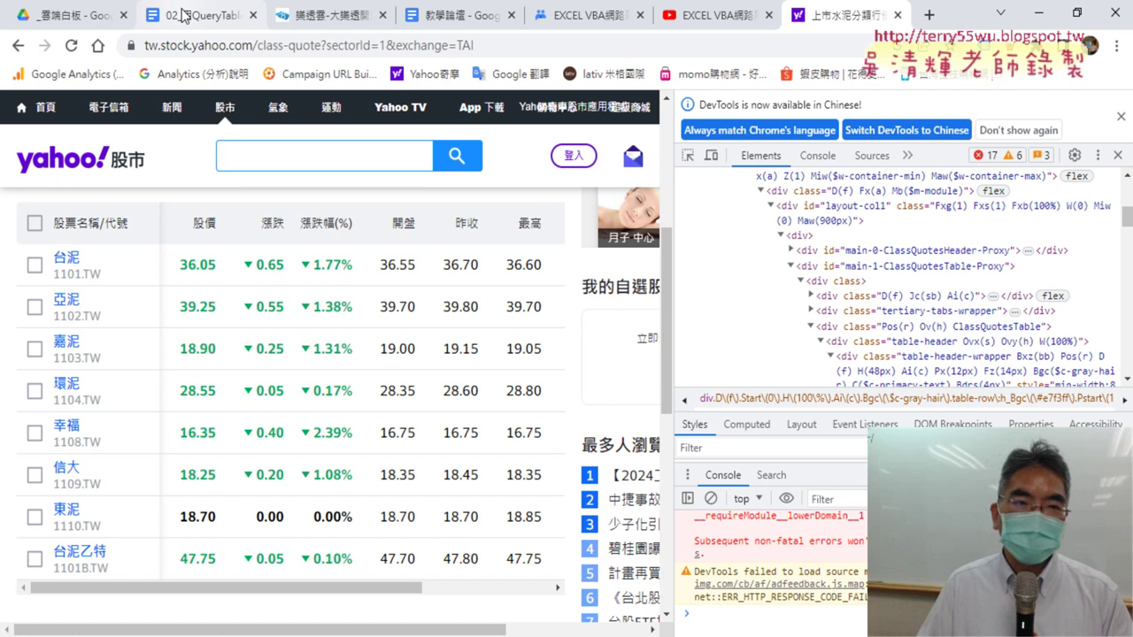
{"action": "left_click", "coordinate": [183, 15]}
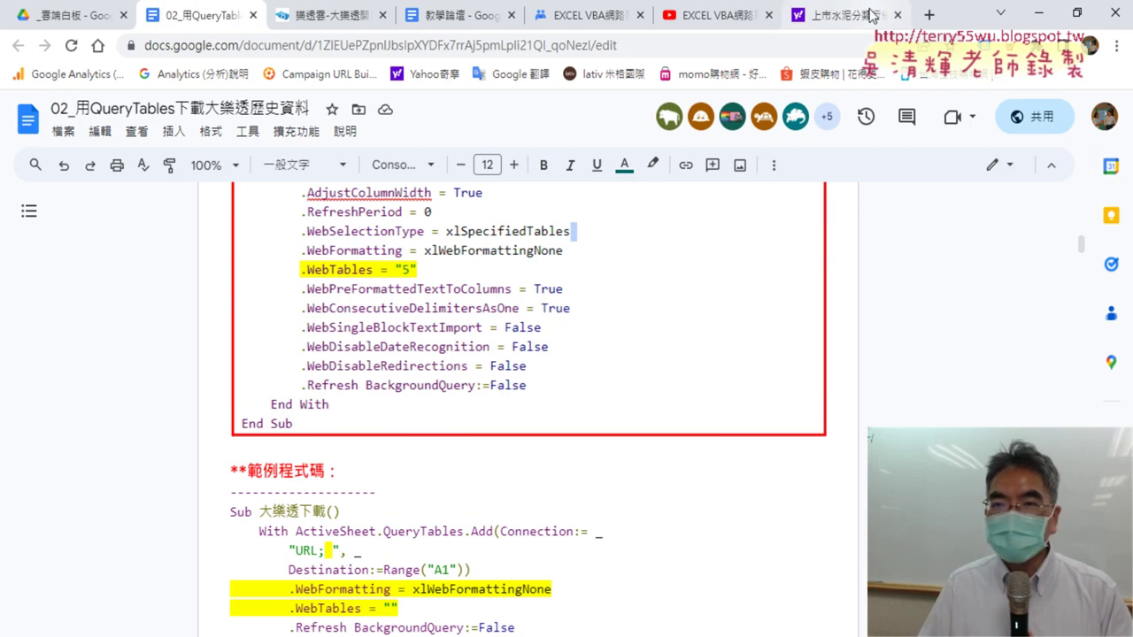
{"action": "left_click", "coordinate": [855, 15]}
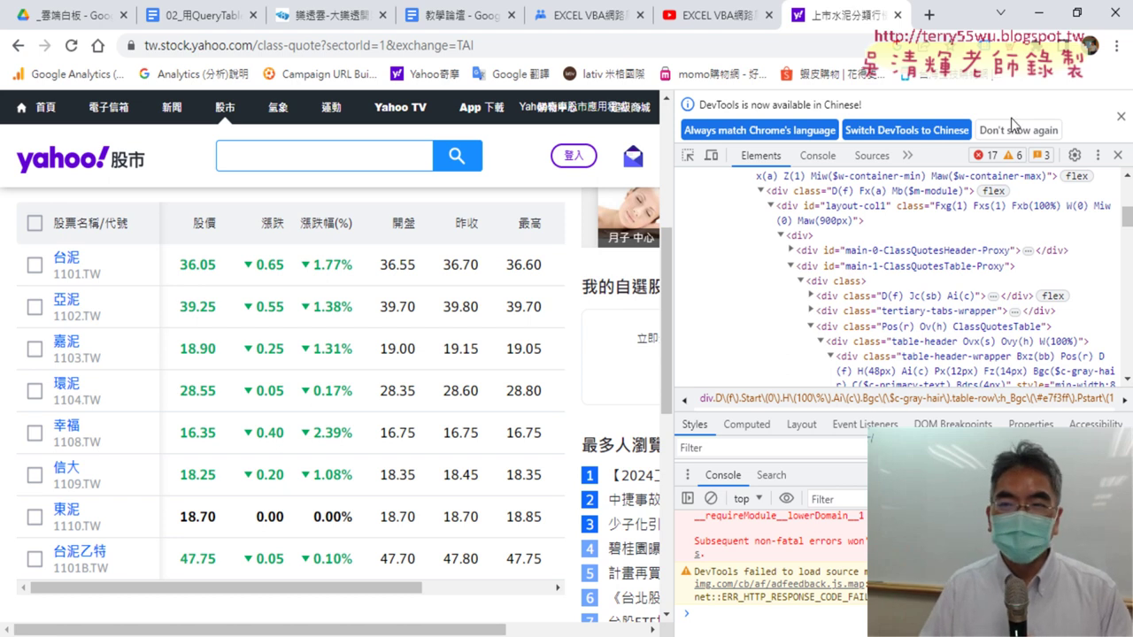
Dismiss the DevTools language notice and close the developer tools panel
{"action": "left_click", "coordinate": [1122, 117]}
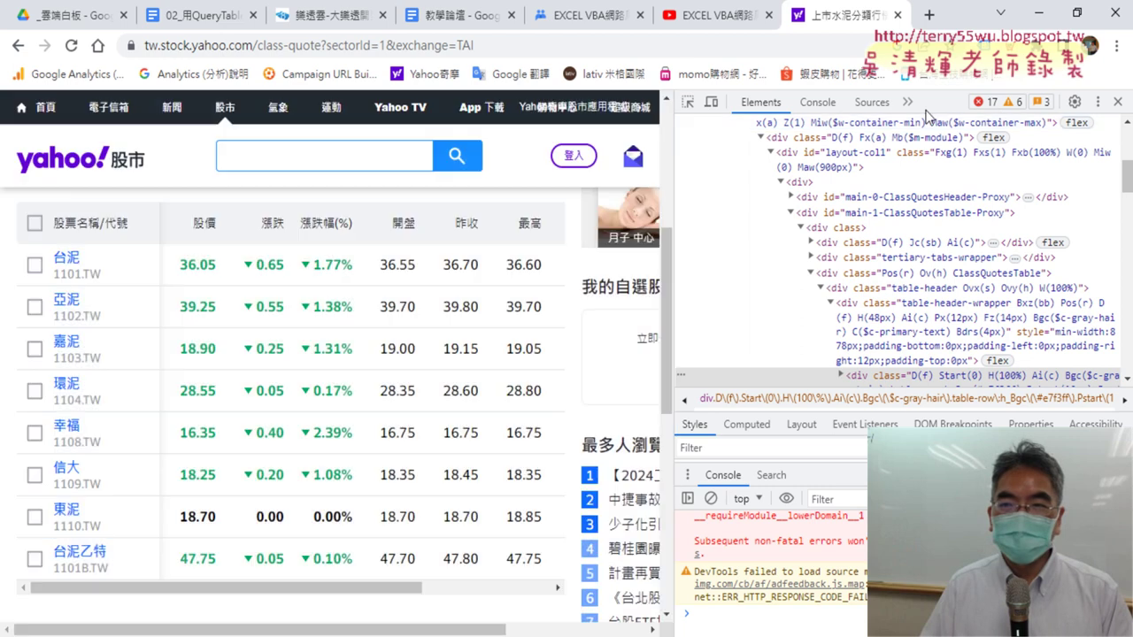
{"action": "left_click", "coordinate": [1118, 102]}
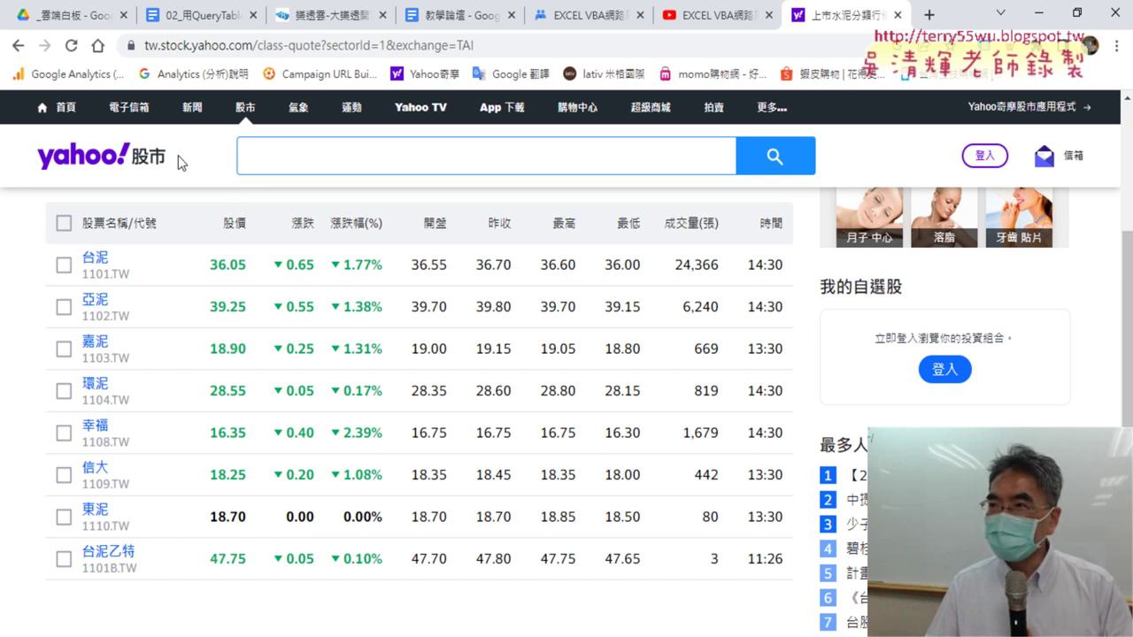
Bring up lotto-8.com's 大樂透 draw-history page 1 and check its address and results table
{"action": "left_click", "coordinate": [211, 14]}
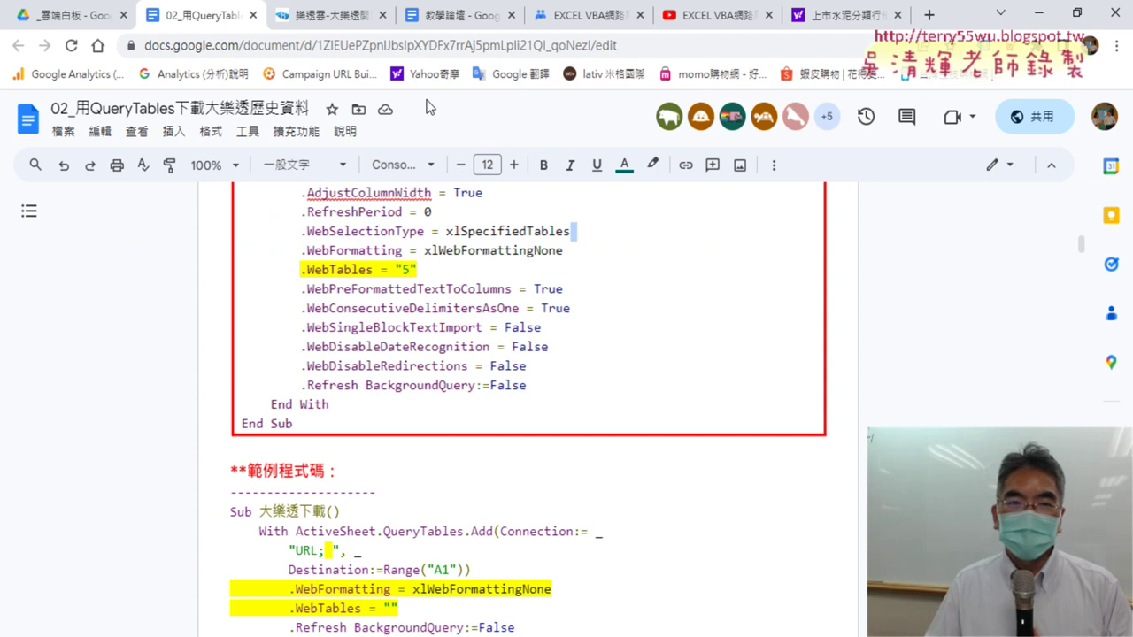
{"action": "left_click", "coordinate": [317, 15]}
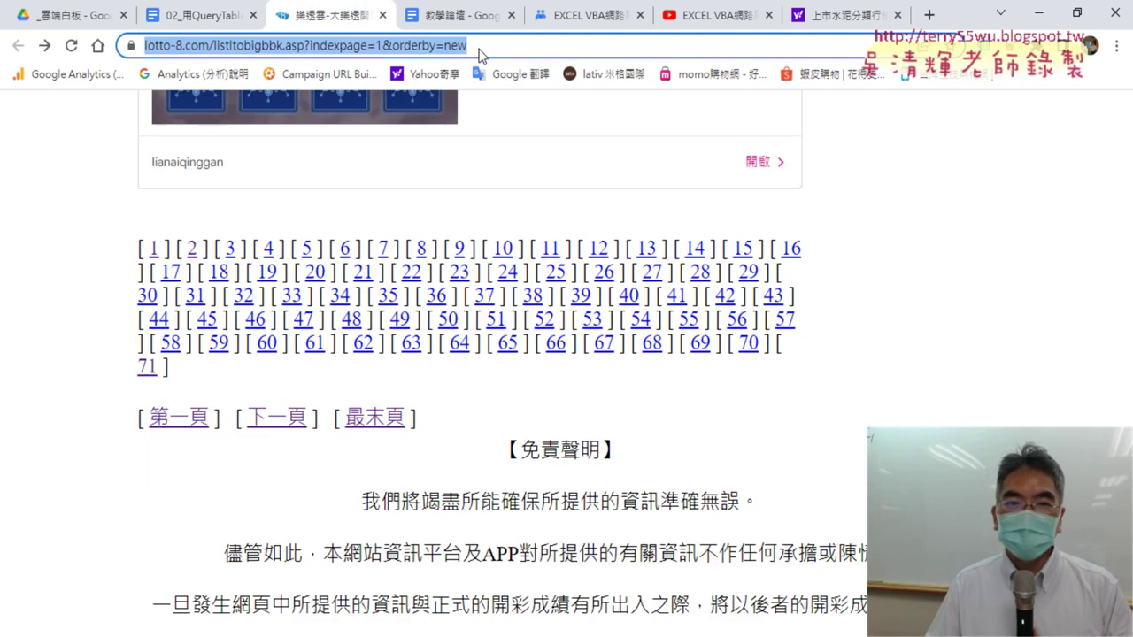
{"action": "right_click", "coordinate": [323, 52]}
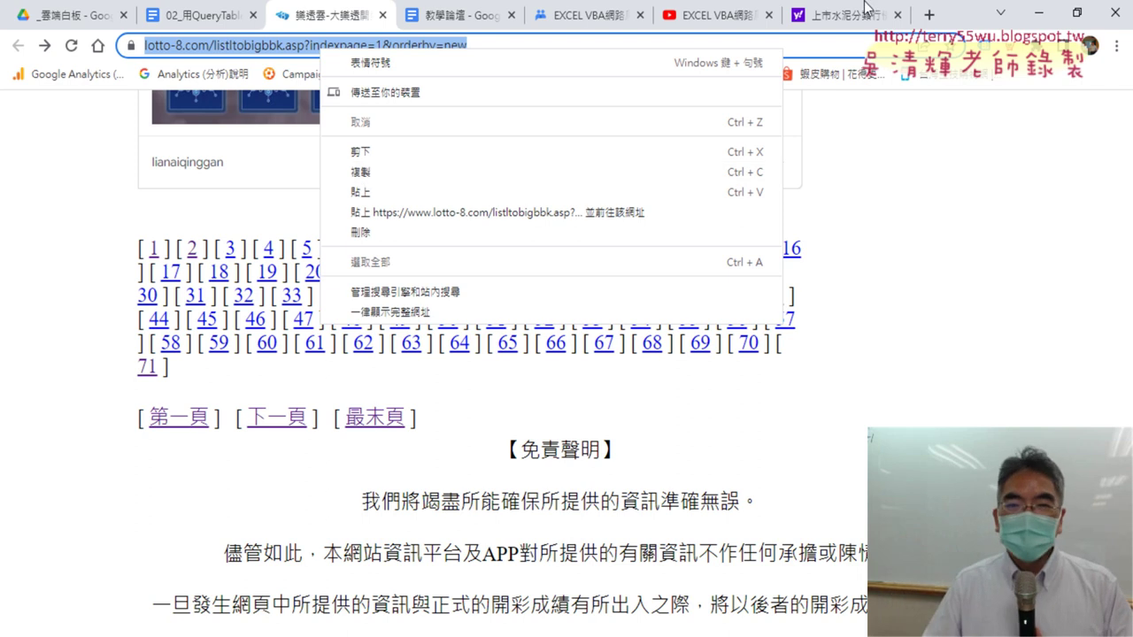
{"action": "left_click", "coordinate": [969, 244]}
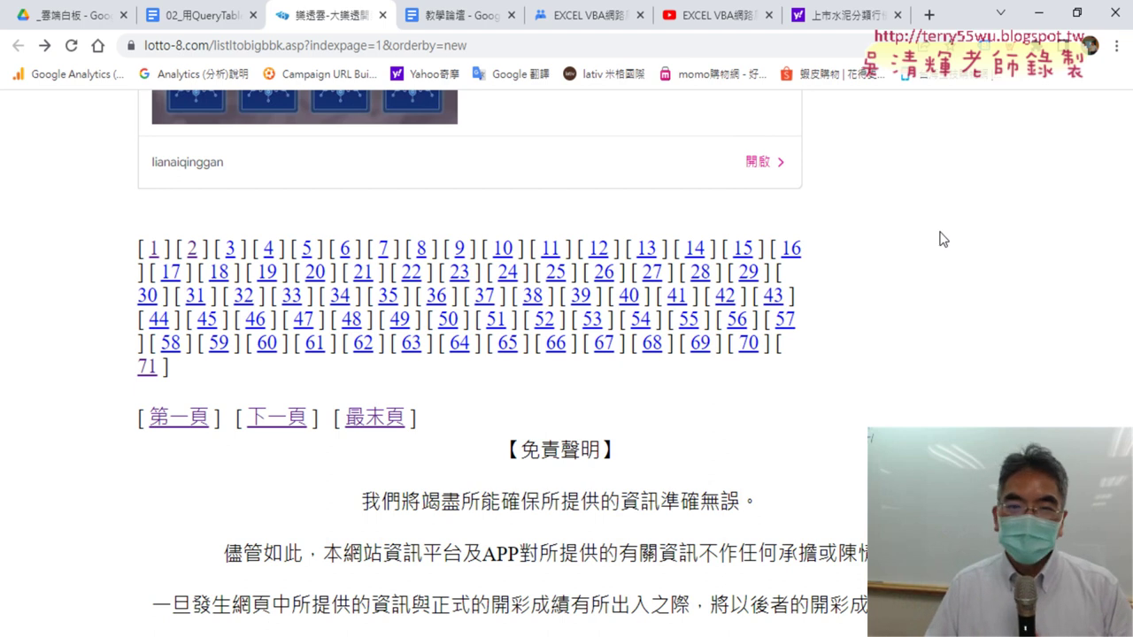
{"action": "scroll", "coordinate": [929, 240], "scroll_direction": "up", "scroll_amount": 4}
{"action": "scroll", "coordinate": [928, 241], "scroll_direction": "up", "scroll_amount": 8}
{"action": "scroll", "coordinate": [928, 240], "scroll_direction": "up", "scroll_amount": 8}
{"action": "scroll", "coordinate": [928, 239], "scroll_direction": "up", "scroll_amount": 7}
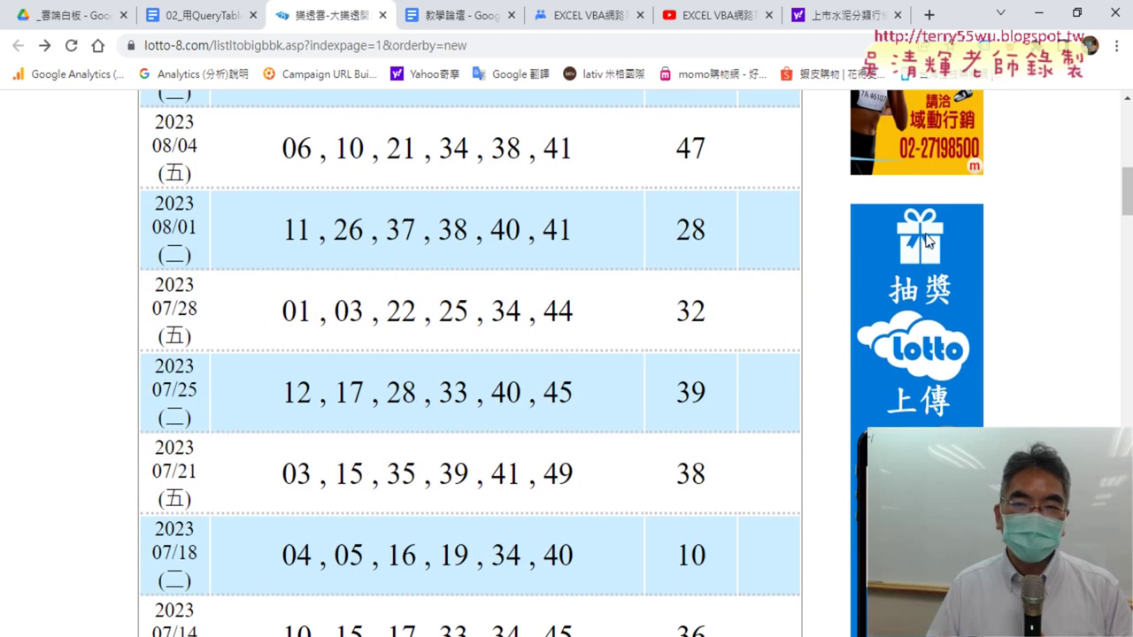
{"action": "scroll", "coordinate": [929, 240], "scroll_direction": "up", "scroll_amount": 5}
{"action": "scroll", "coordinate": [928, 240], "scroll_direction": "down", "scroll_amount": 1}
Select the draw-history page URL and open the VBA editor with the 大樂透下載 macro
{"action": "scroll", "coordinate": [928, 240], "scroll_direction": "down", "scroll_amount": 2}
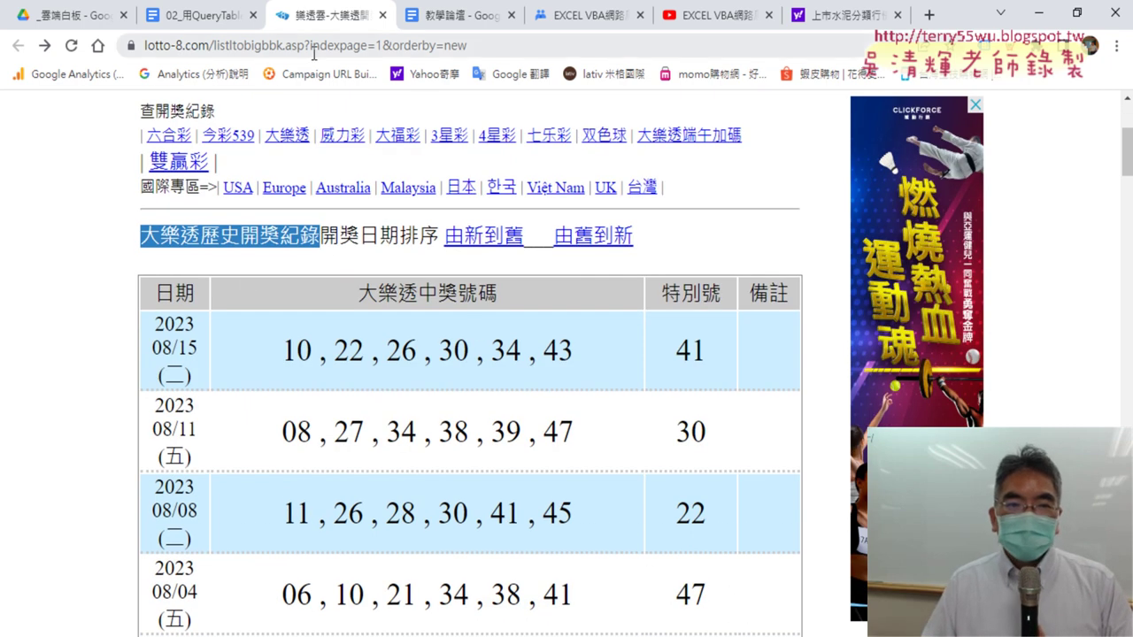
{"action": "left_click", "coordinate": [459, 48]}
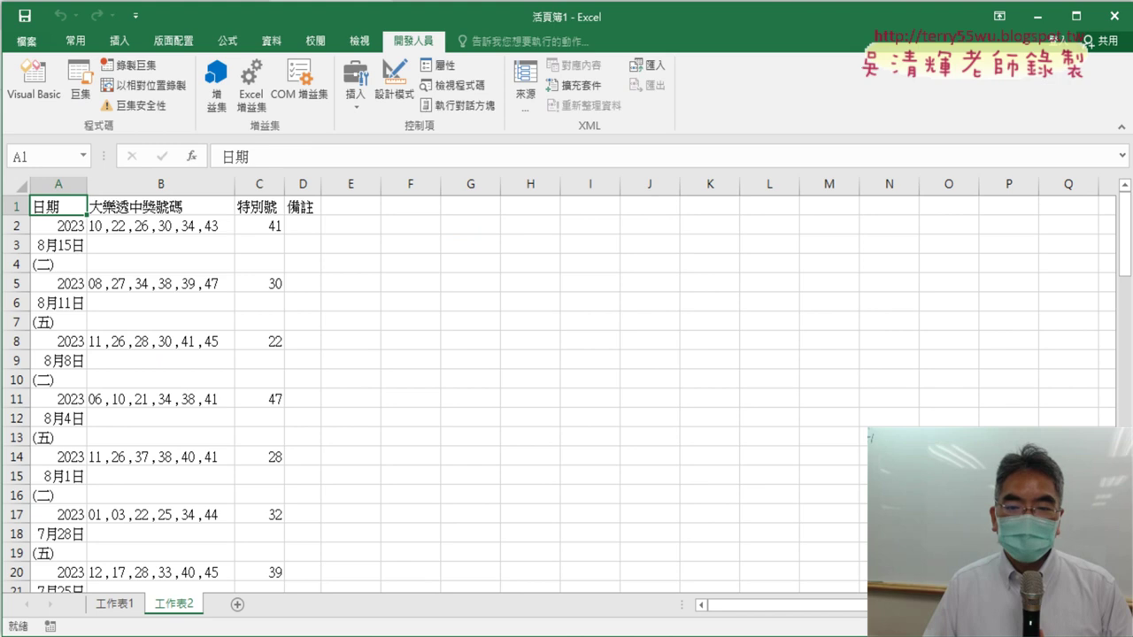
{"action": "key", "text": "alt+F11"}
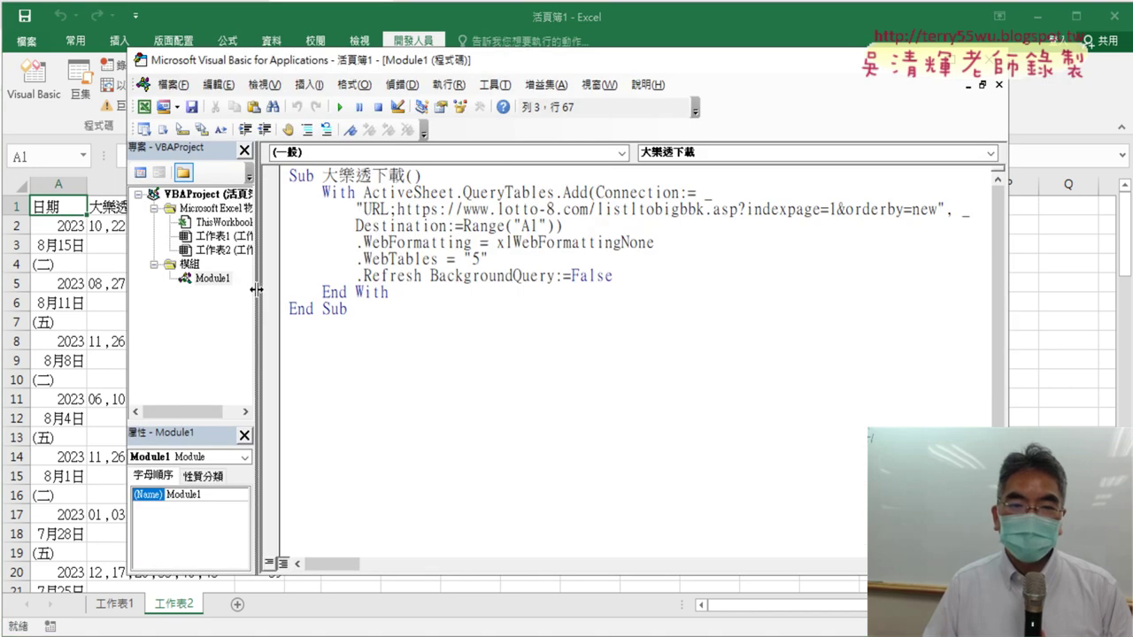
Widen the code pane and highlight the macro's URL and its indexpage=1 parameter
{"action": "left_click_drag", "start_coordinate": [257, 290], "coordinate": [199, 286]}
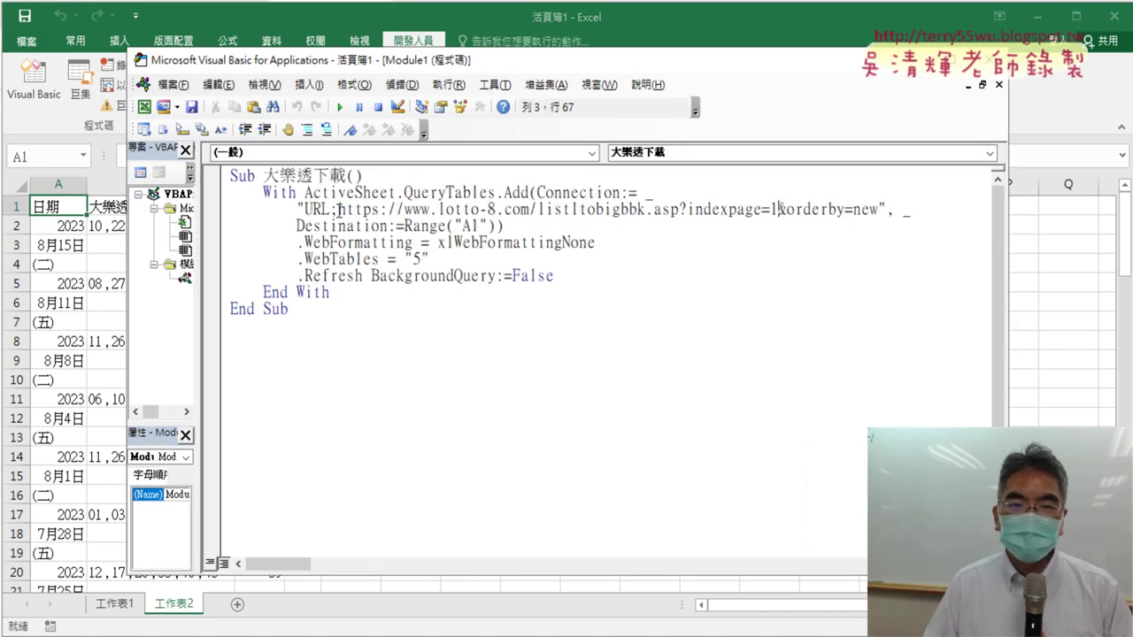
{"action": "mouse_move", "coordinate": [337, 209]}
{"action": "left_mouse_down"}
{"action": "mouse_move", "coordinate": [801, 193]}
{"action": "mouse_move", "coordinate": [878, 209]}
{"action": "left_mouse_up"}
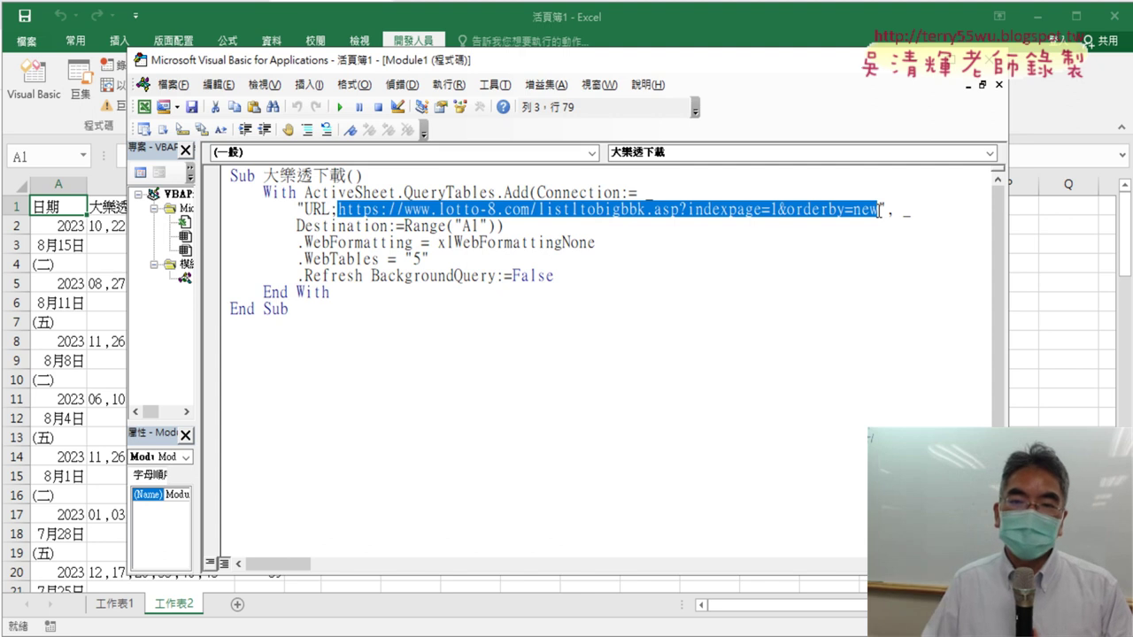
{"action": "left_click", "coordinate": [572, 210]}
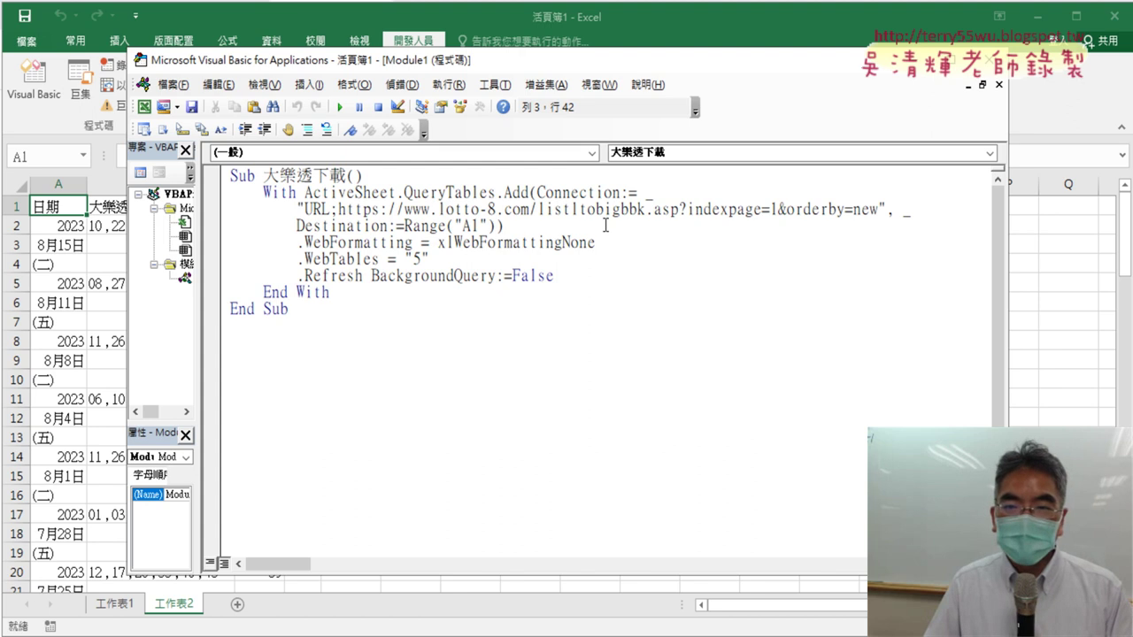
{"action": "double_click", "coordinate": [771, 210]}
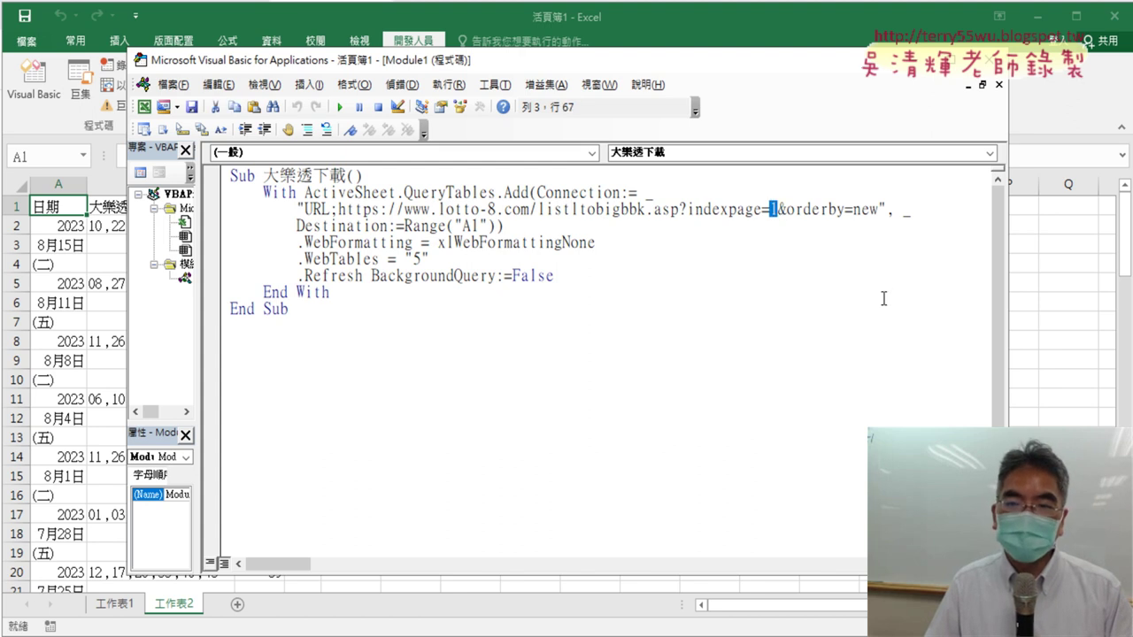
{"action": "left_click_drag", "start_coordinate": [687, 210], "coordinate": [874, 213]}
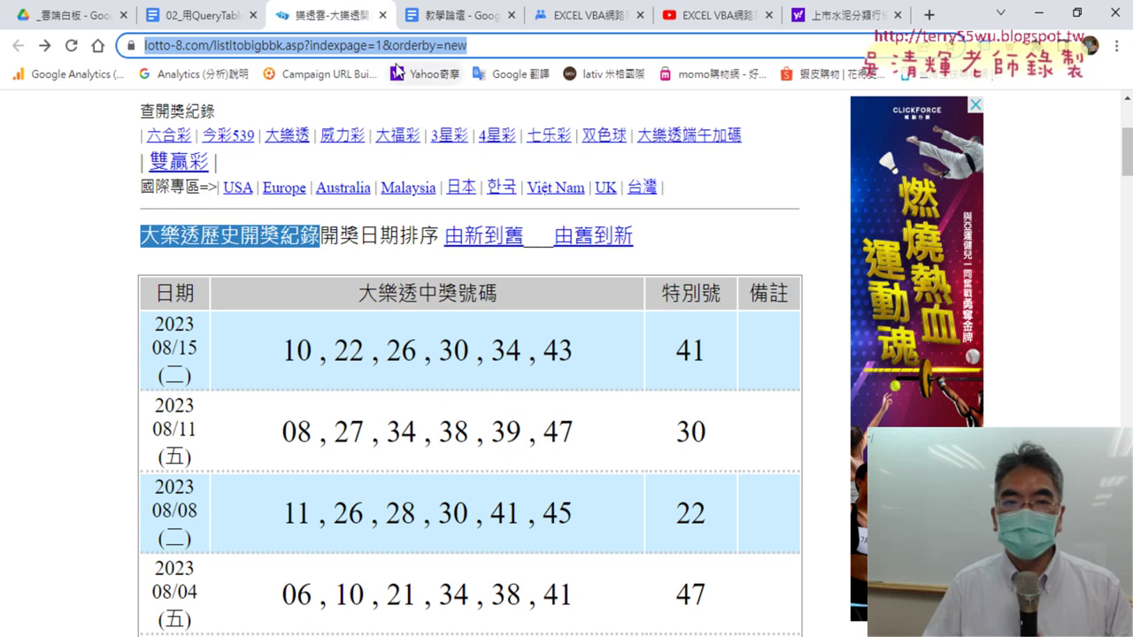
Highlight the indexpage parameter in the page-1 browser address
{"action": "left_click", "coordinate": [401, 45]}
{"action": "left_click_drag", "start_coordinate": [381, 45], "coordinate": [432, 45]}
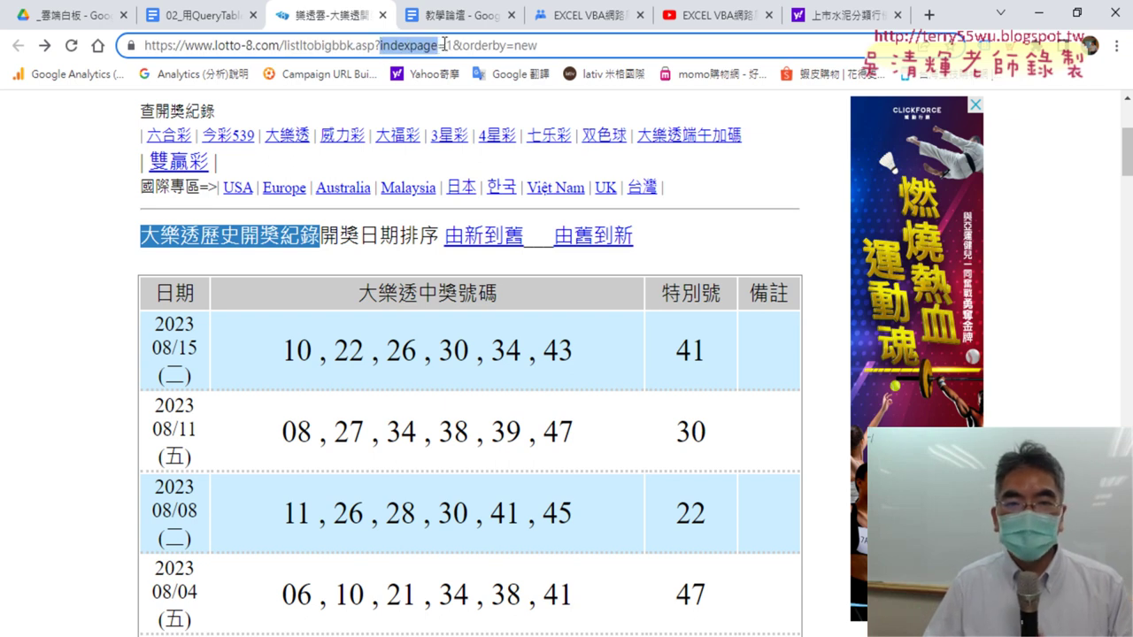
{"action": "left_click", "coordinate": [449, 46]}
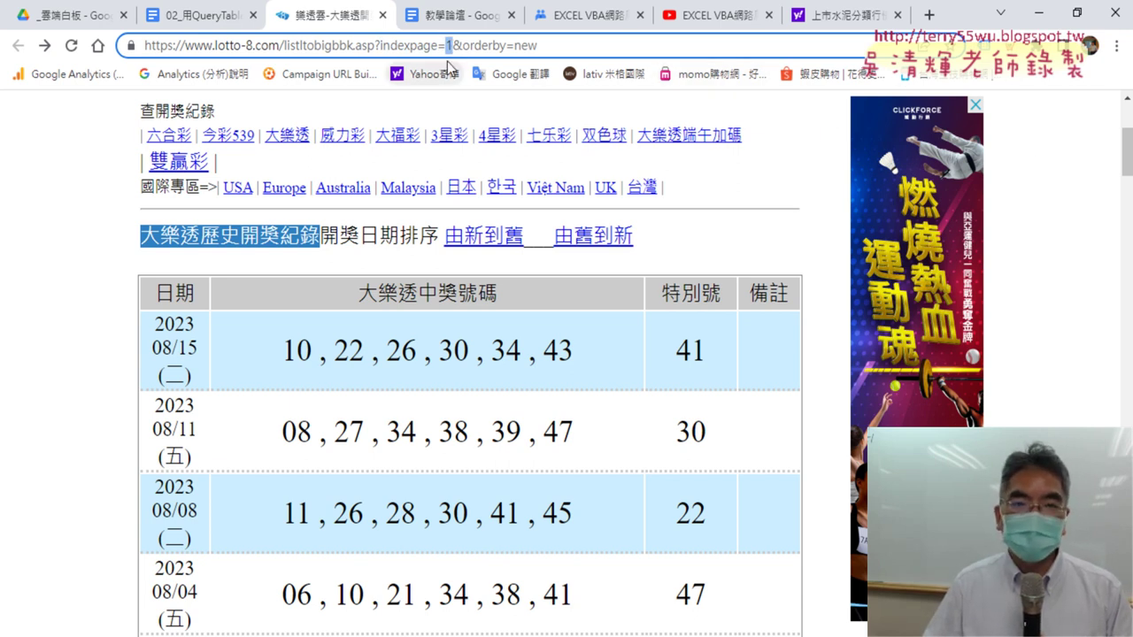
Load page 2 of the draw history and highlight indexpage=2 in its address
{"action": "left_click_drag", "start_coordinate": [1130, 149], "coordinate": [1128, 496]}
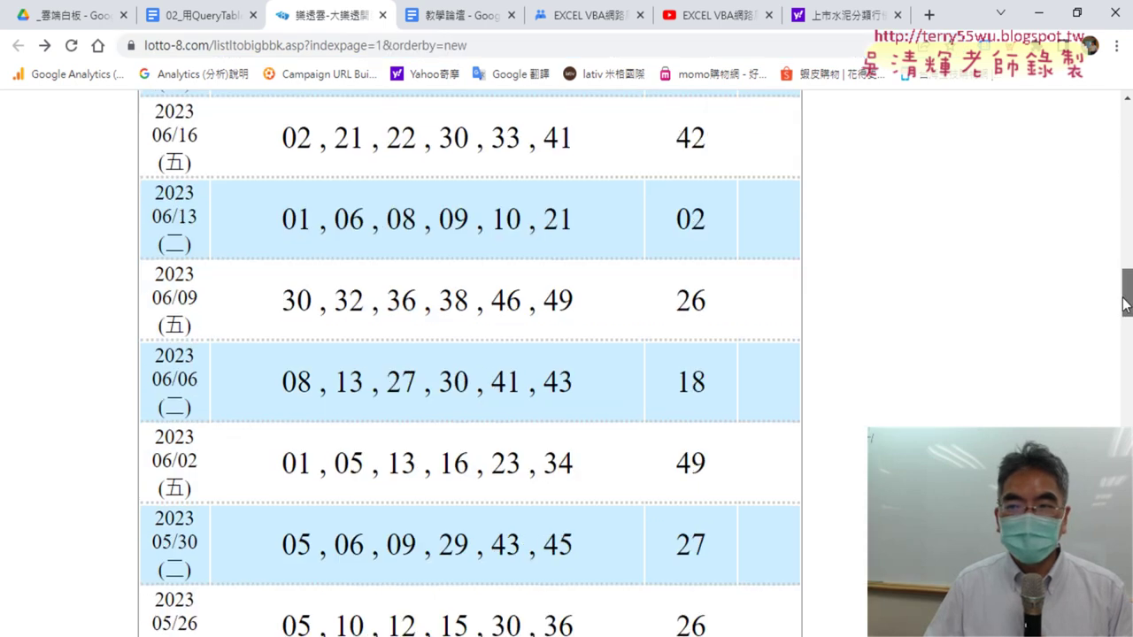
{"action": "scroll", "coordinate": [567, 354], "scroll_direction": "down", "scroll_amount": 2}
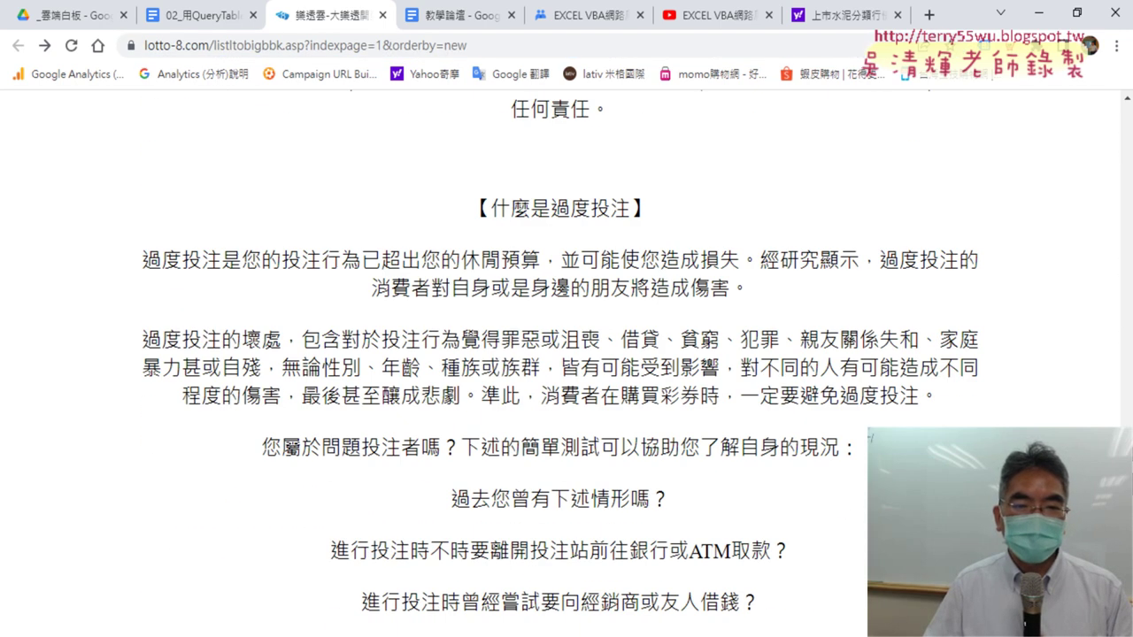
{"action": "scroll", "coordinate": [567, 354], "scroll_direction": "down", "scroll_amount": 3}
{"action": "scroll", "coordinate": [566, 354], "scroll_direction": "down", "scroll_amount": 4}
{"action": "scroll", "coordinate": [567, 354], "scroll_direction": "down", "scroll_amount": 4}
{"action": "scroll", "coordinate": [566, 354], "scroll_direction": "down", "scroll_amount": 1}
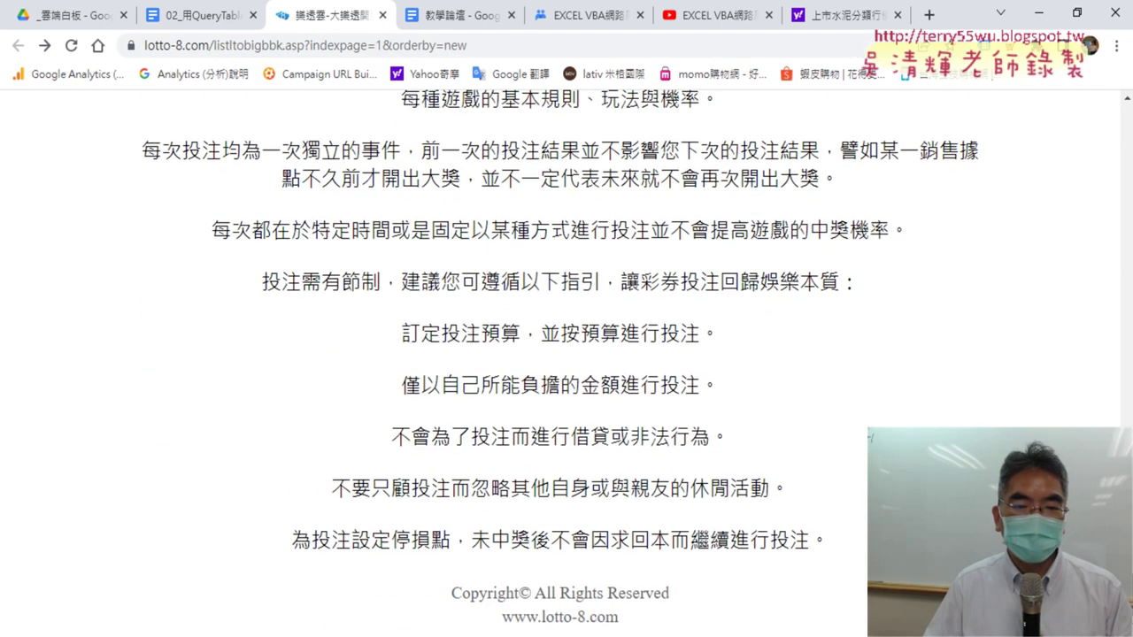
{"action": "scroll", "coordinate": [570, 379], "scroll_direction": "up", "scroll_amount": 5}
{"action": "scroll", "coordinate": [548, 367], "scroll_direction": "up", "scroll_amount": 5}
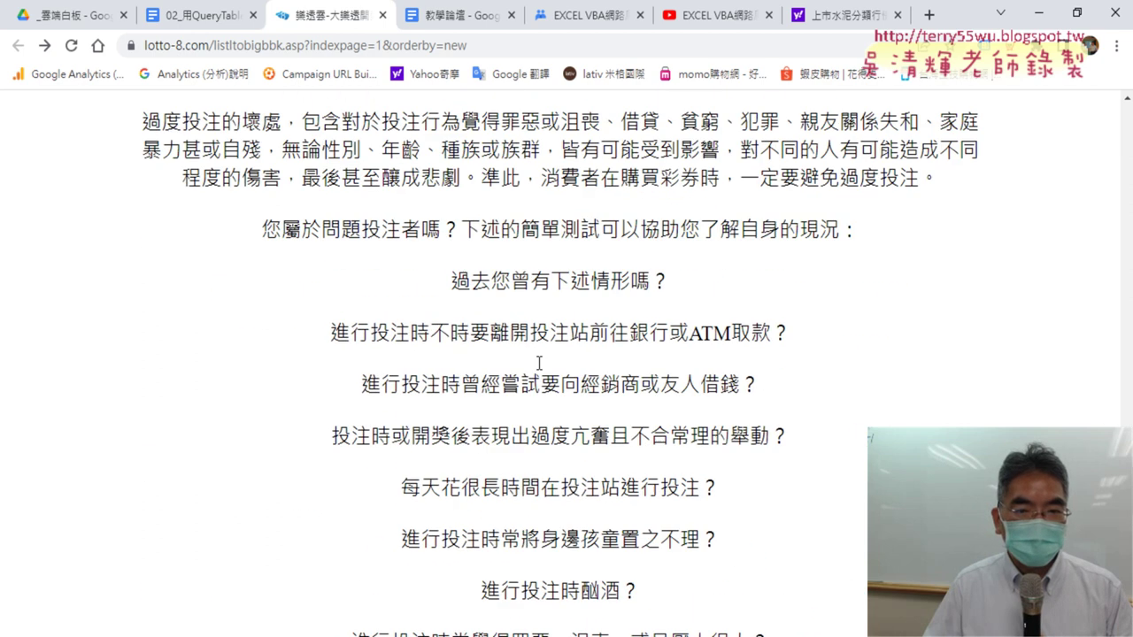
{"action": "scroll", "coordinate": [538, 362], "scroll_direction": "up", "scroll_amount": 5}
{"action": "scroll", "coordinate": [529, 358], "scroll_direction": "up", "scroll_amount": 5}
{"action": "scroll", "coordinate": [529, 358], "scroll_direction": "up", "scroll_amount": 2}
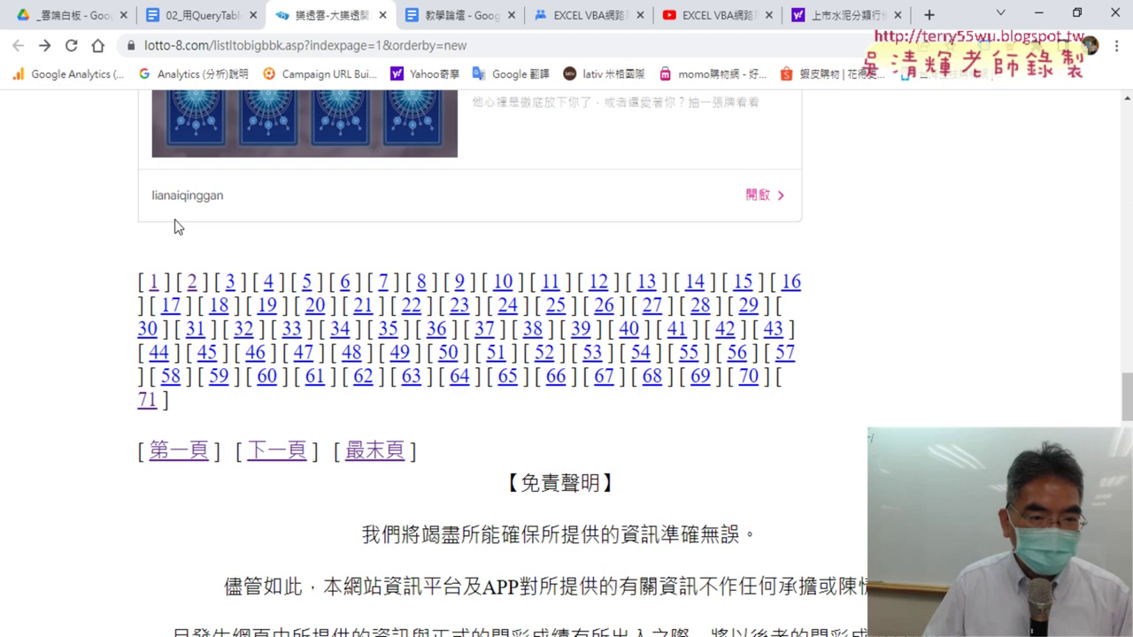
{"action": "left_click", "coordinate": [198, 288]}
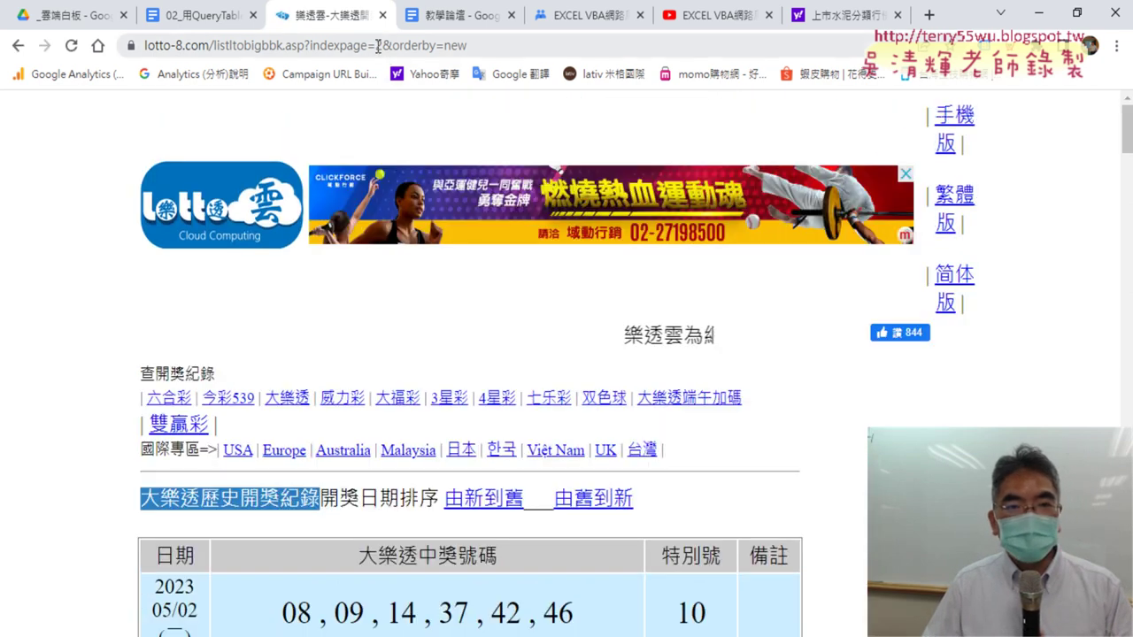
{"action": "left_click", "coordinate": [378, 45]}
{"action": "left_click", "coordinate": [454, 45]}
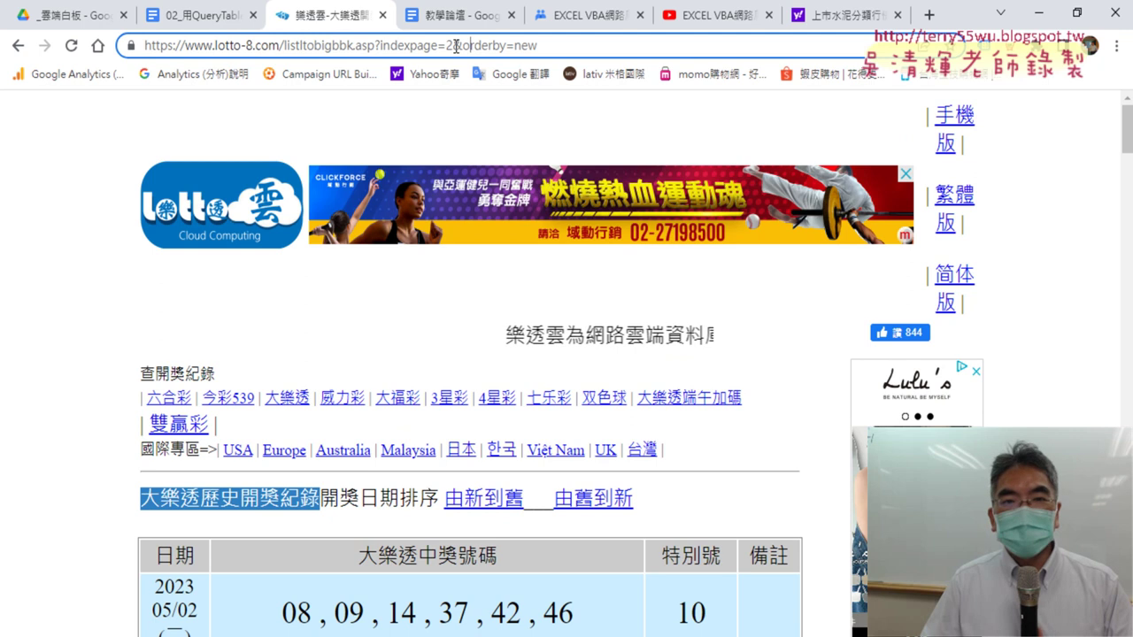
{"action": "left_click_drag", "start_coordinate": [454, 46], "coordinate": [381, 45]}
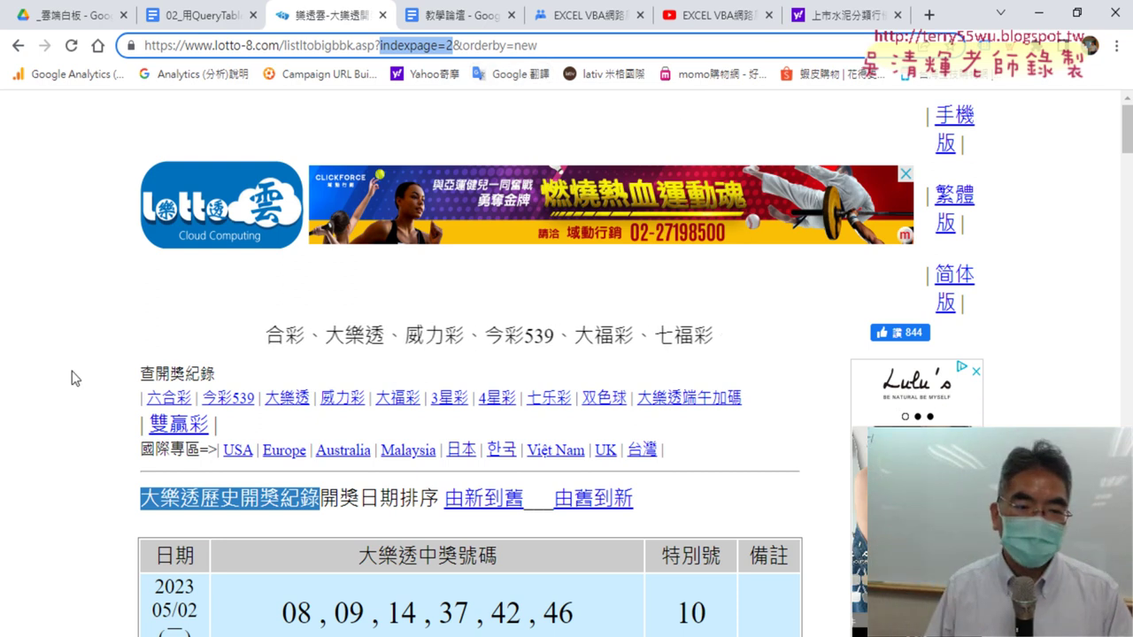
{"action": "scroll", "coordinate": [71, 374], "scroll_direction": "down", "scroll_amount": 4}
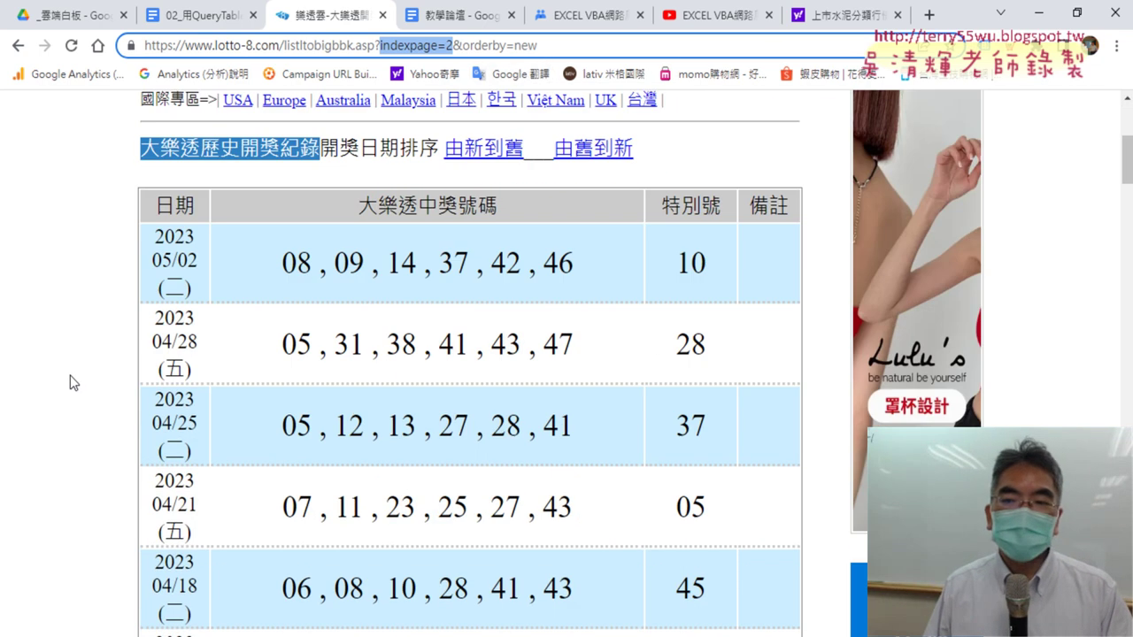
{"action": "scroll", "coordinate": [70, 375], "scroll_direction": "up", "scroll_amount": 4}
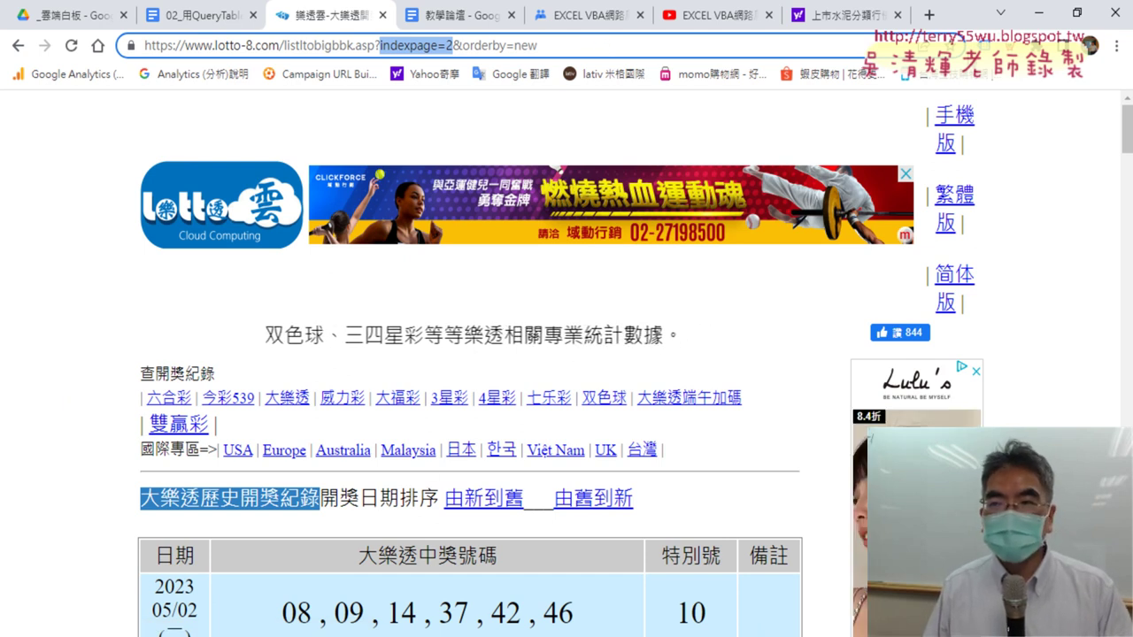
Return to the VBA editor and place the cursor at the end of the Sub 大樂透下載() line
{"action": "key", "text": "alt+Tab"}
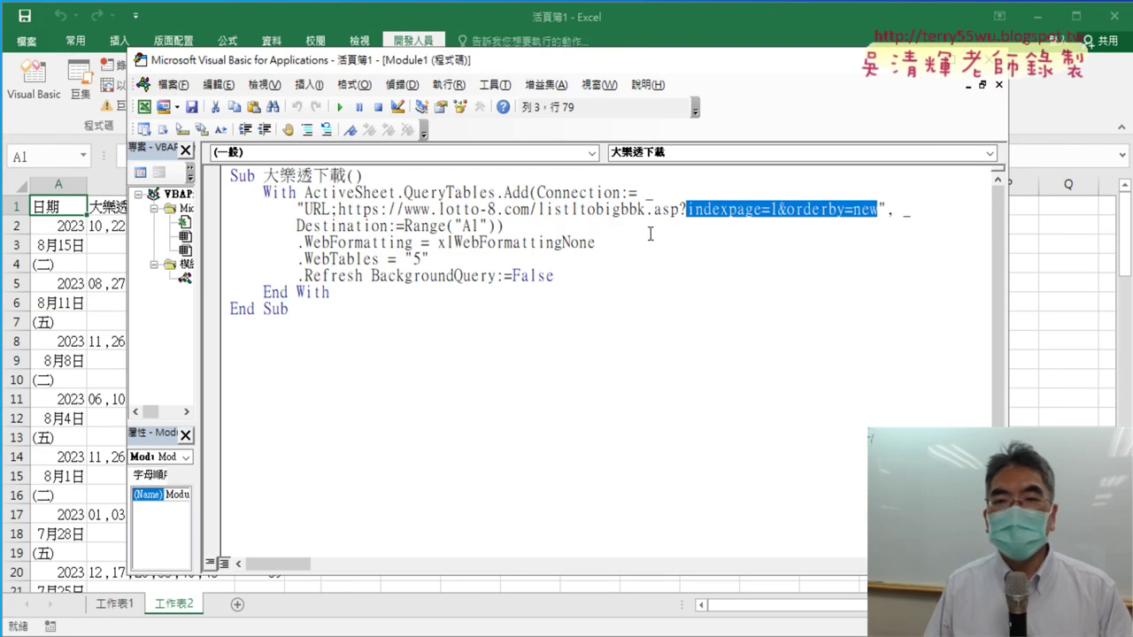
{"action": "left_click", "coordinate": [789, 213]}
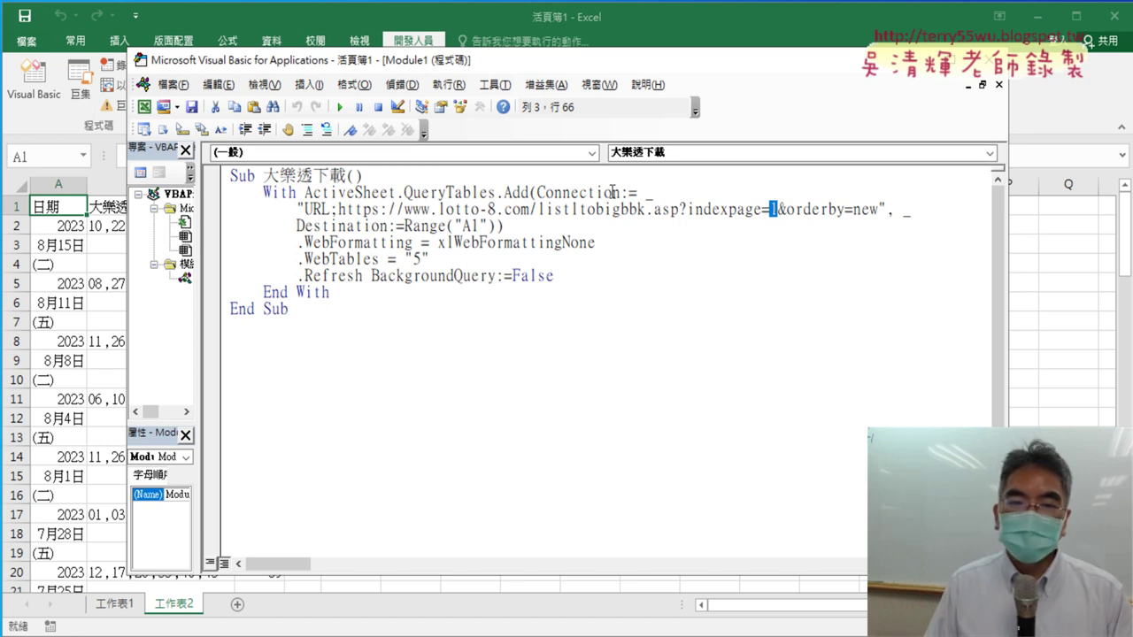
{"action": "left_click", "coordinate": [422, 177]}
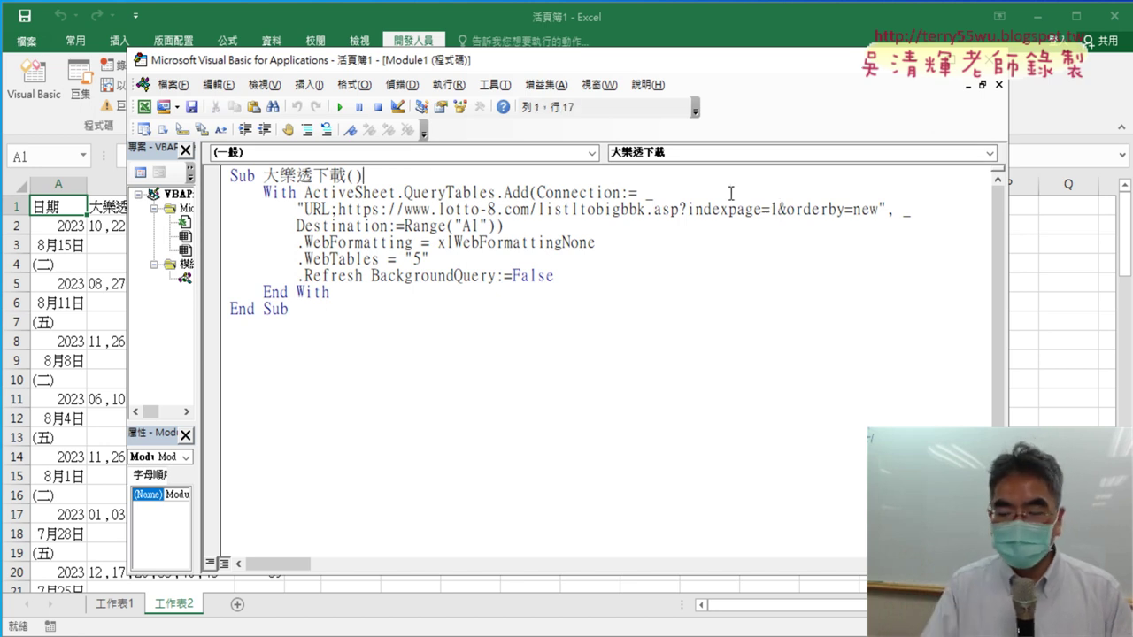
Add a For i = 1 To 71 line and a Next line below the Sub declaration
{"action": "key", "text": "Return"}
{"action": "key", "text": "Return"}
{"action": "key", "text": "Up"}
{"action": "key", "text": "Tab"}
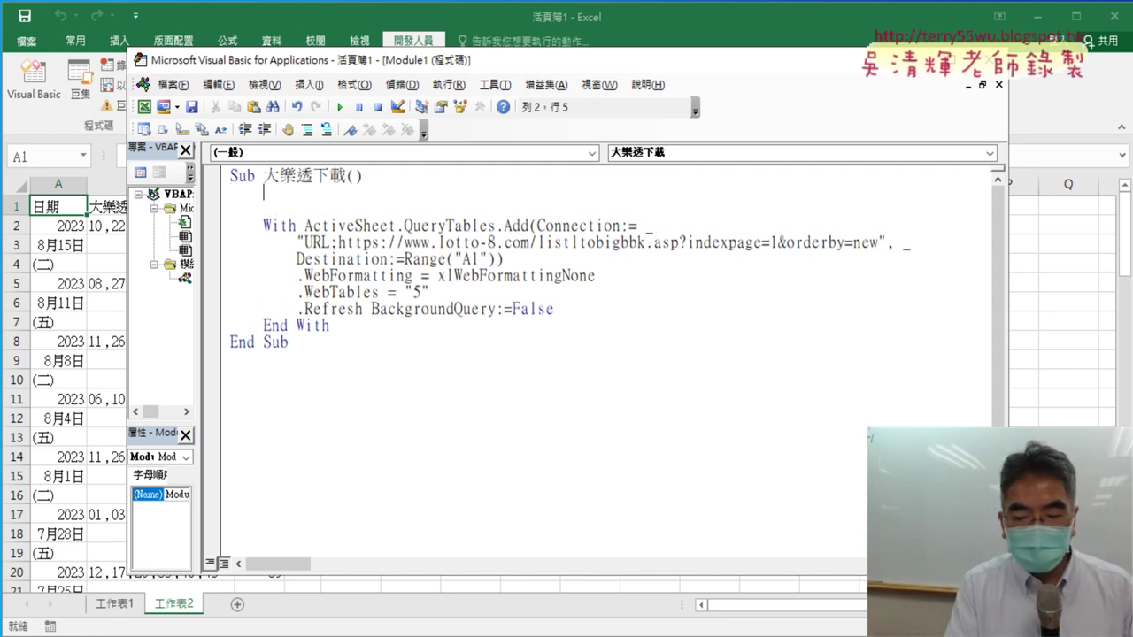
{"action": "type", "text": "f"}
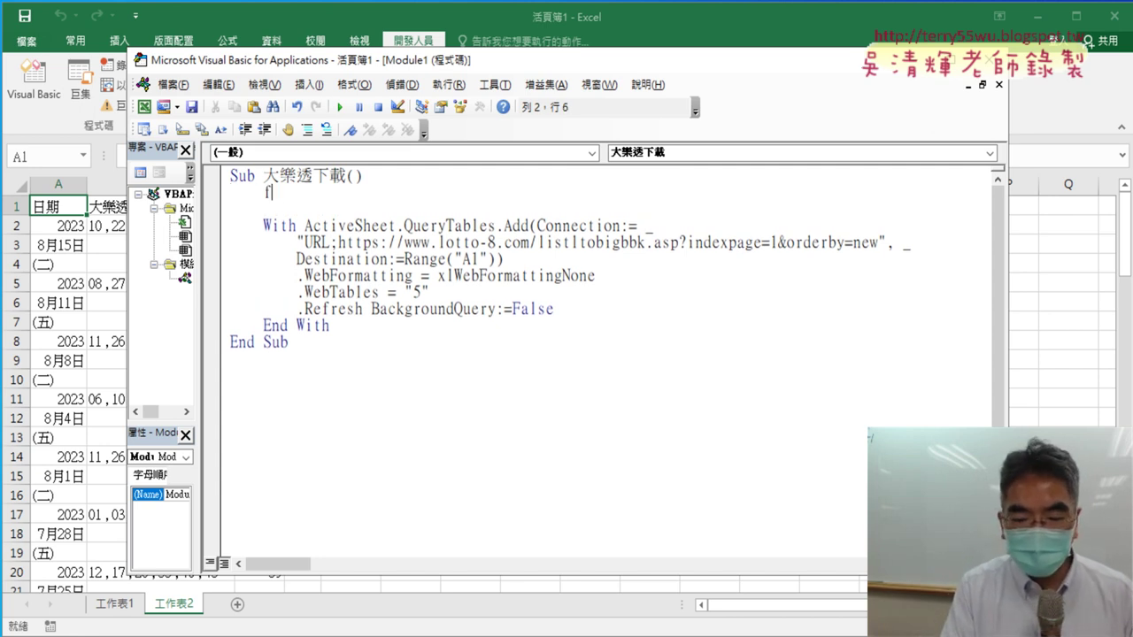
{"action": "type", "text": "or i"}
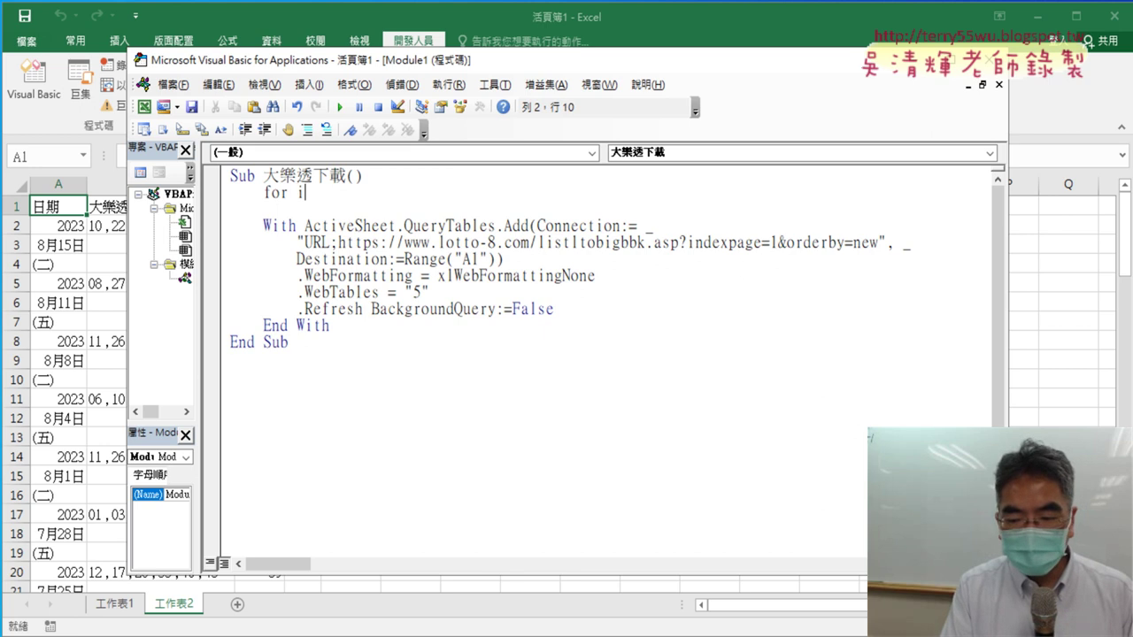
{"action": "type", "text": "=1 to"}
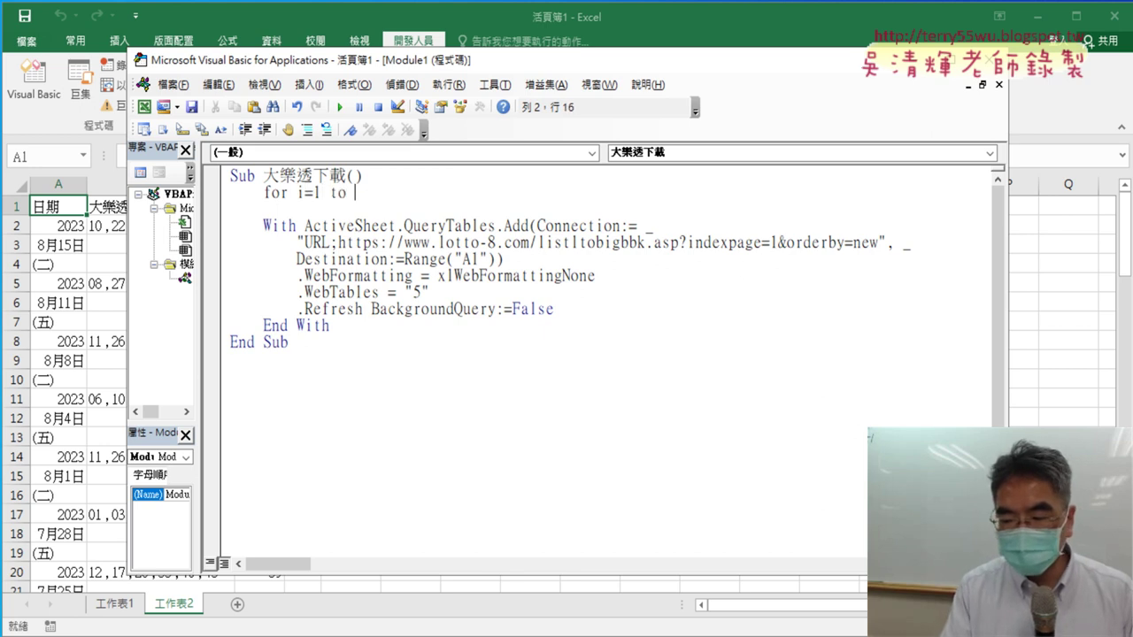
{"action": "type", "text": "71"}
{"action": "key", "text": "Return"}
{"action": "key", "text": "Return"}
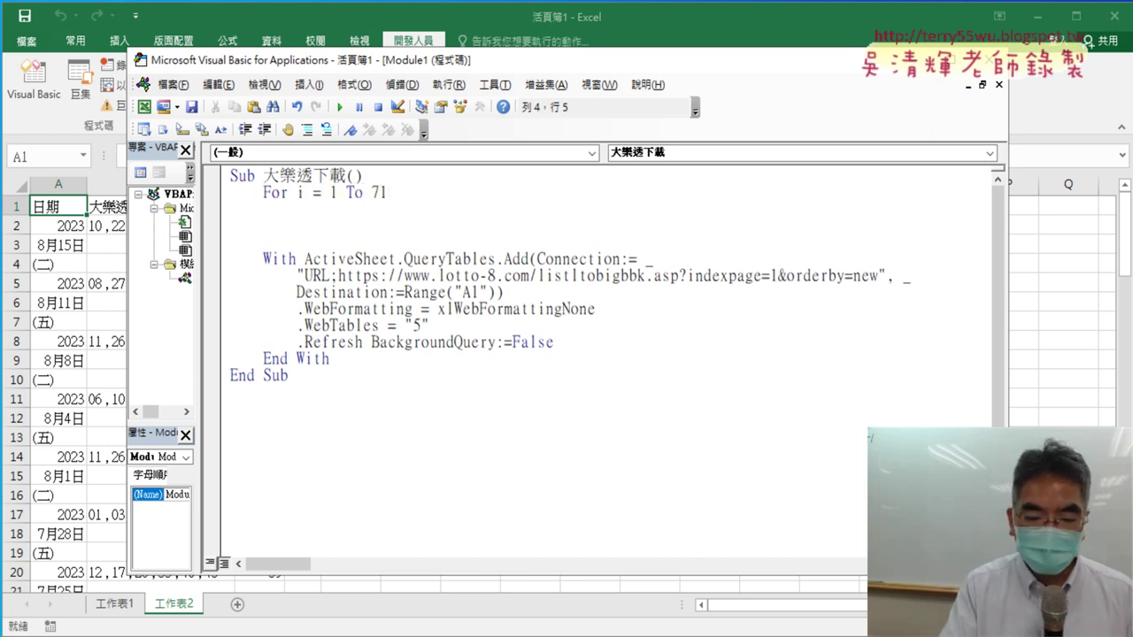
{"action": "type", "text": "next"}
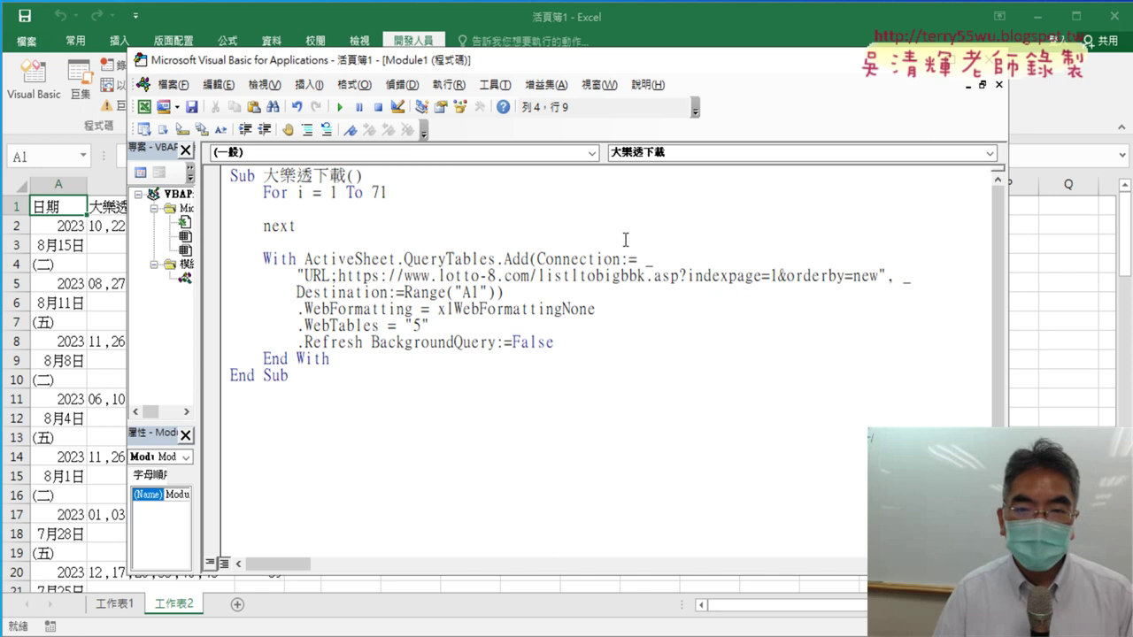
{"action": "left_click", "coordinate": [527, 376]}
Move the With…End With block between For and Next and indent it one level
{"action": "left_click_drag", "start_coordinate": [352, 362], "coordinate": [223, 261]}
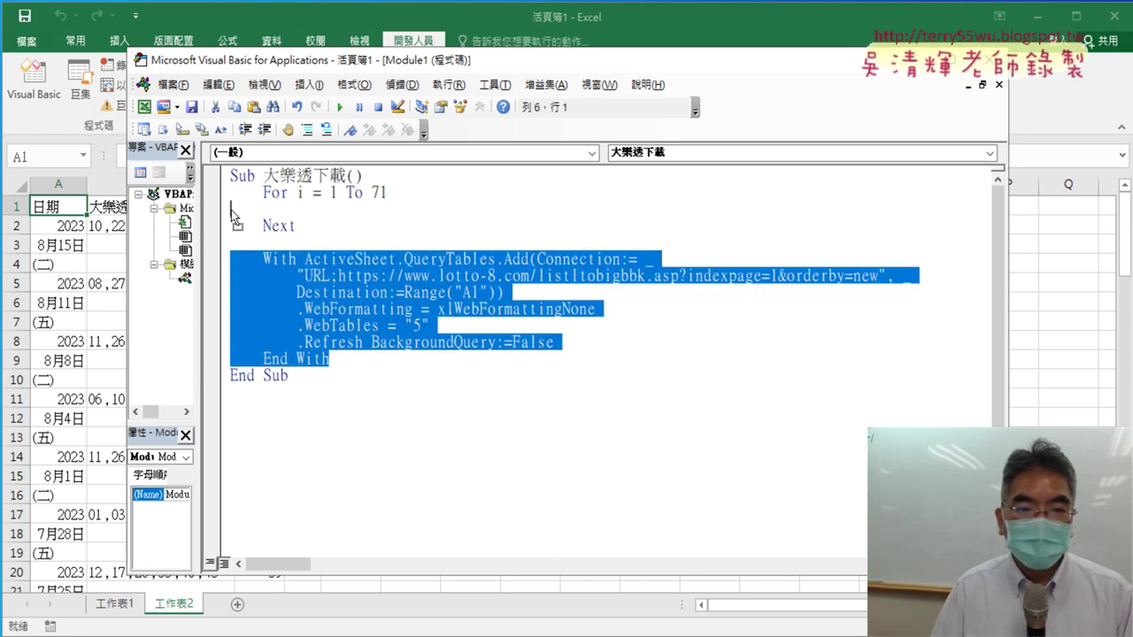
{"action": "left_click_drag", "start_coordinate": [231, 209], "coordinate": [232, 209]}
{"action": "left_click_drag", "start_coordinate": [340, 310], "coordinate": [230, 209]}
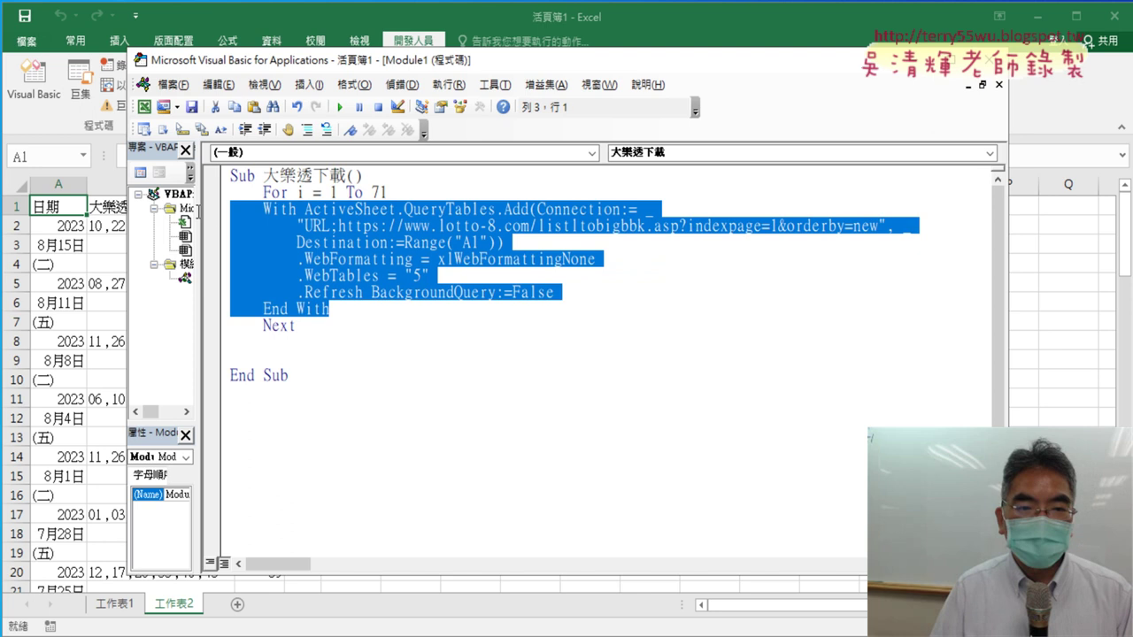
{"action": "key", "text": "Tab"}
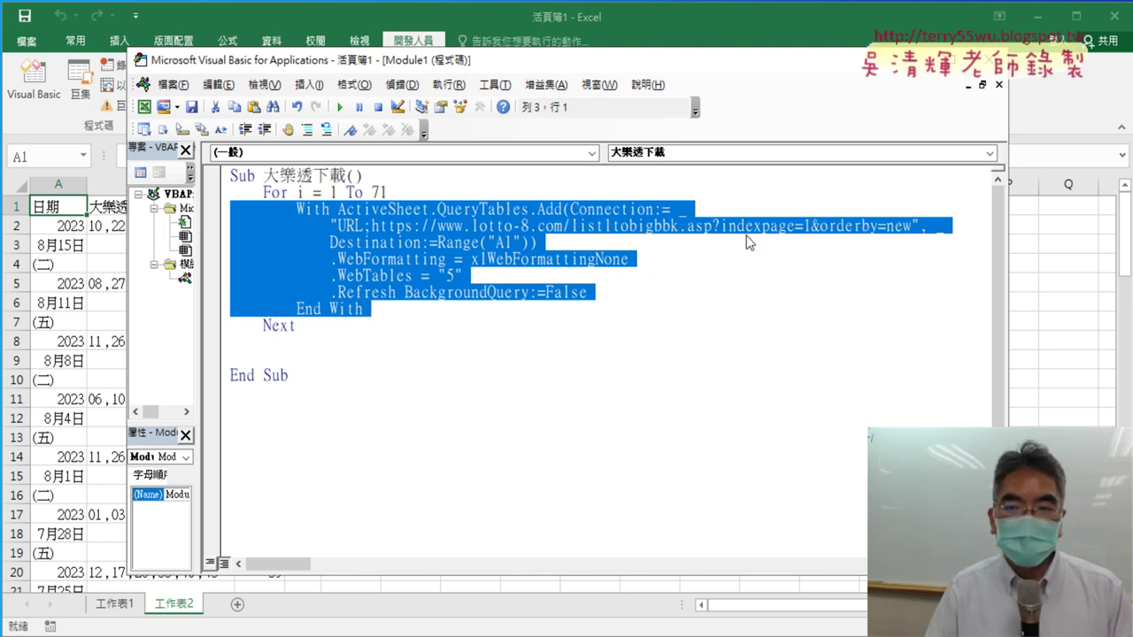
{"action": "left_click", "coordinate": [769, 240]}
{"action": "double_click", "coordinate": [807, 226]}
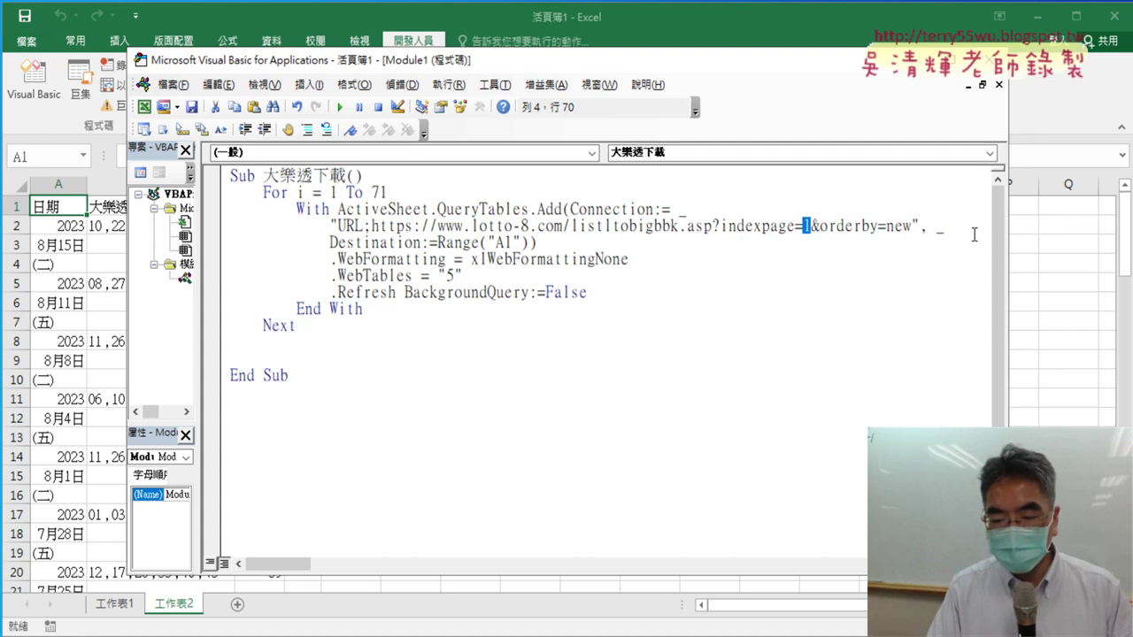
Replace the page number 1 in the URL with " & i & " so indexpage follows the loop counter
{"action": "type", "text": "\"\""}
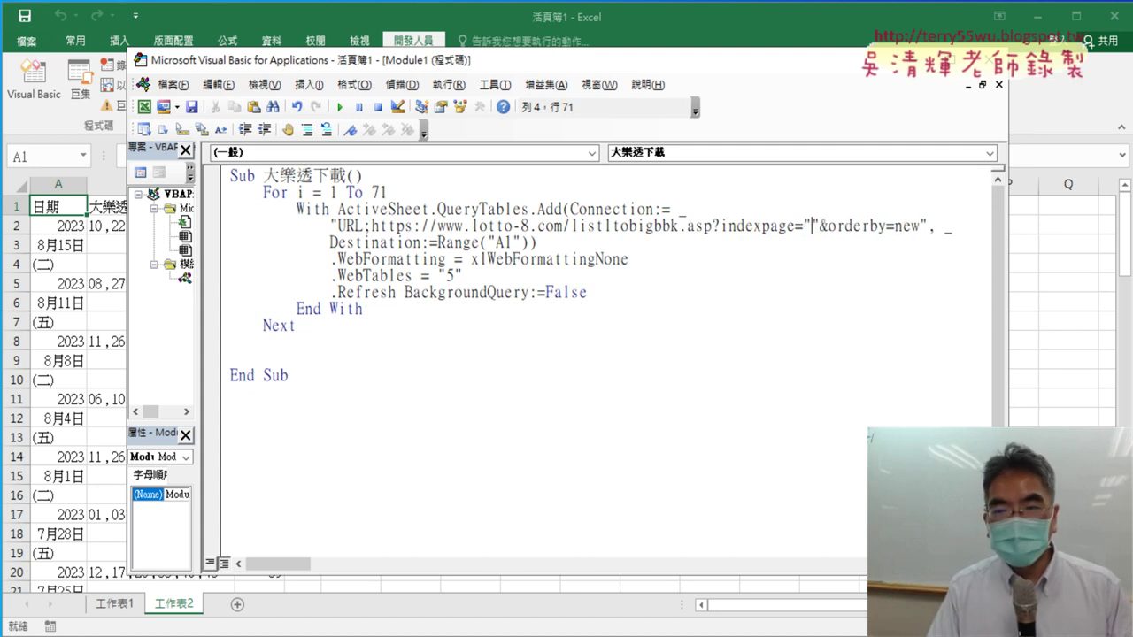
{"action": "type", "text": "&&"}
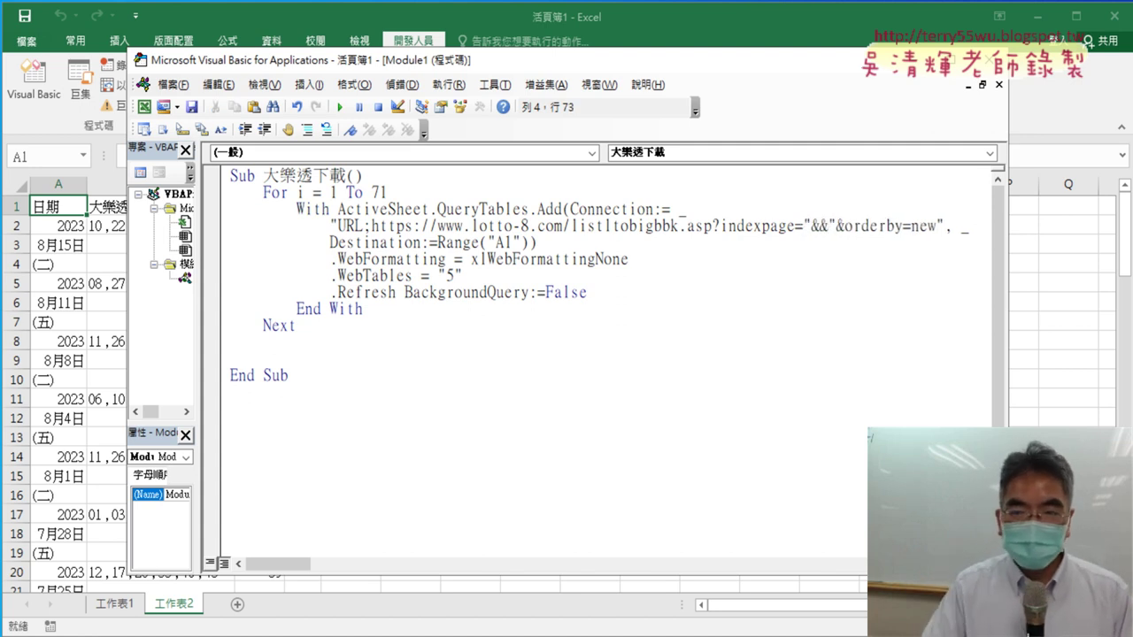
{"action": "type", "text": "i"}
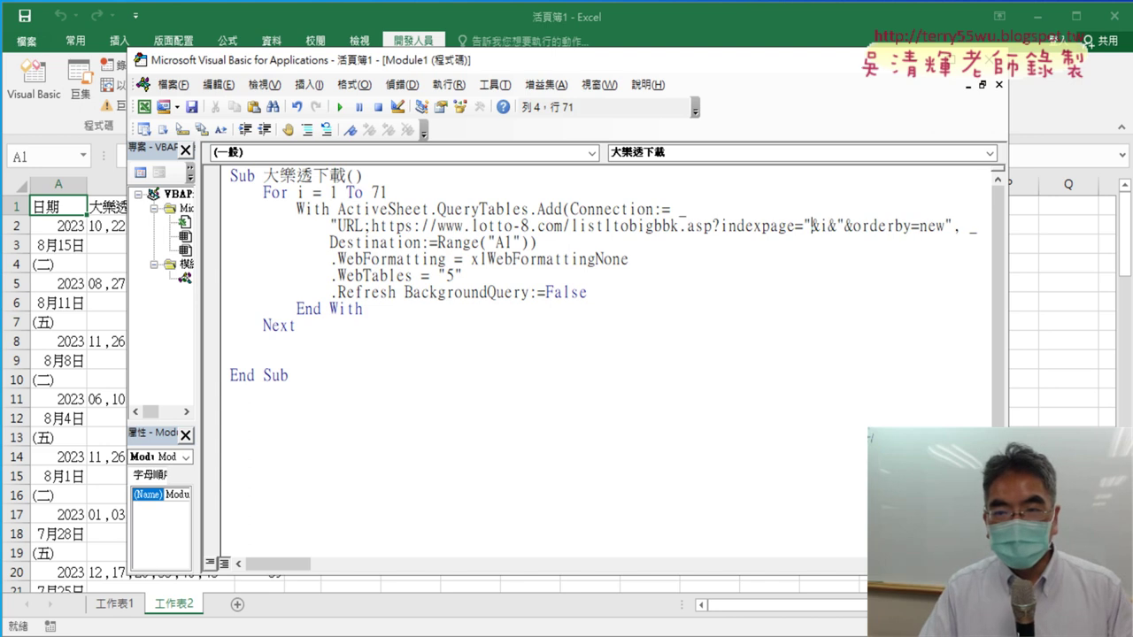
{"action": "left_click", "coordinate": [813, 226]}
{"action": "key", "text": "space"}
{"action": "key", "text": "Right"}
{"action": "key", "text": "space"}
{"action": "key", "text": "Right"}
{"action": "key", "text": "space"}
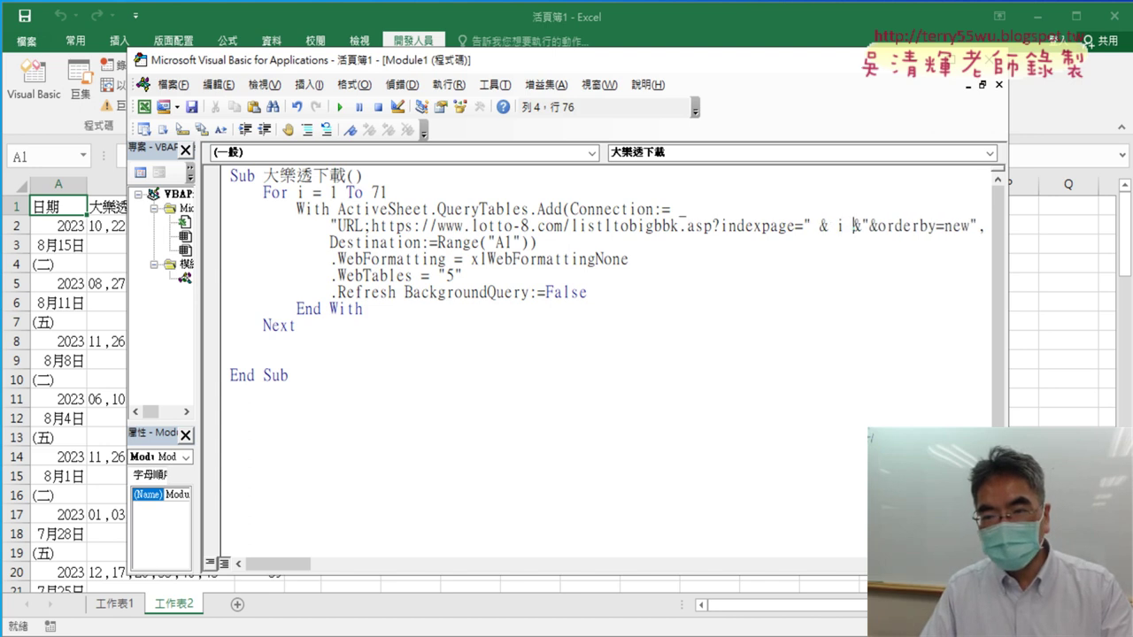
{"action": "key", "text": "Right"}
{"action": "key", "text": "space"}
{"action": "left_click", "coordinate": [537, 243]}
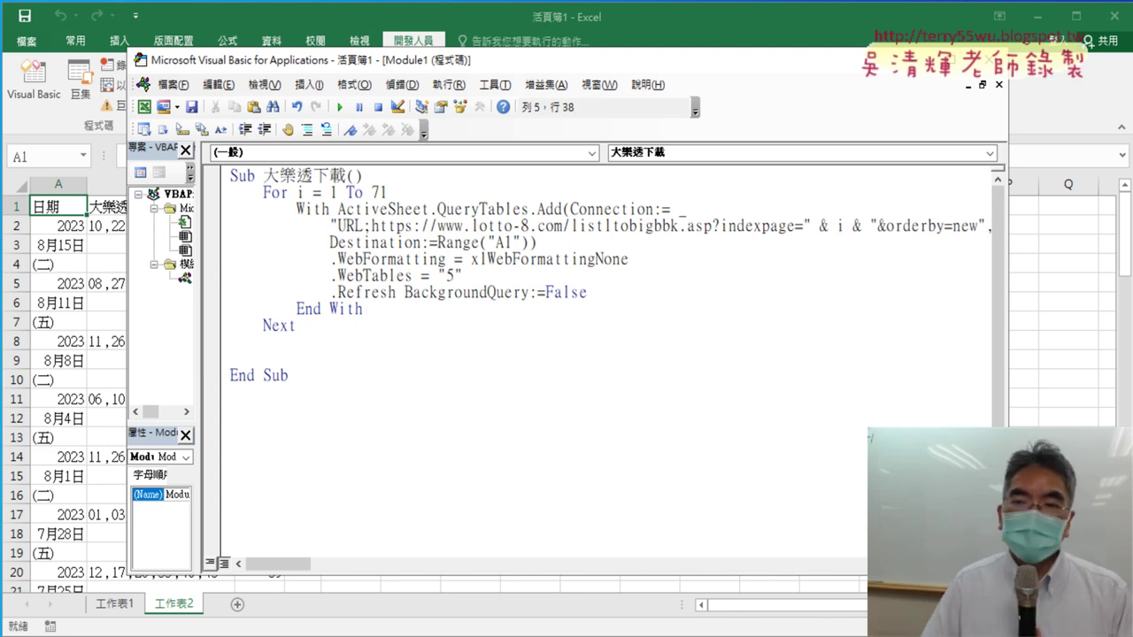
{"action": "left_click_drag", "start_coordinate": [805, 227], "coordinate": [876, 227]}
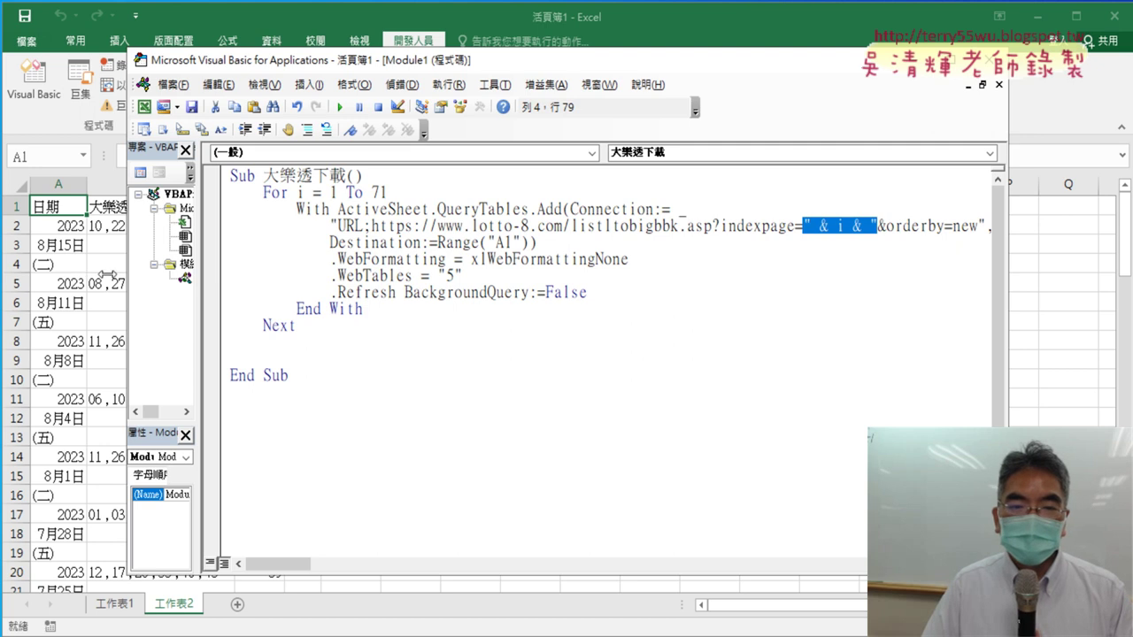
{"action": "left_click_drag", "start_coordinate": [310, 320], "coordinate": [308, 352]}
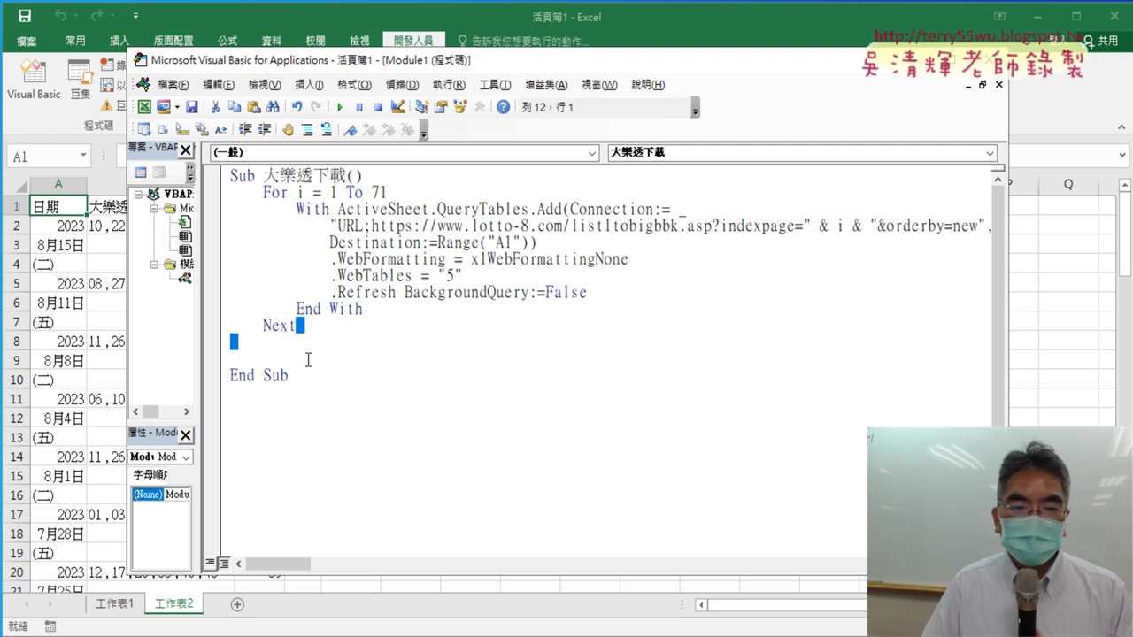
Delete the blank line after Next, check the Destination argument, and select the whole worksheet
{"action": "key", "text": "Delete"}
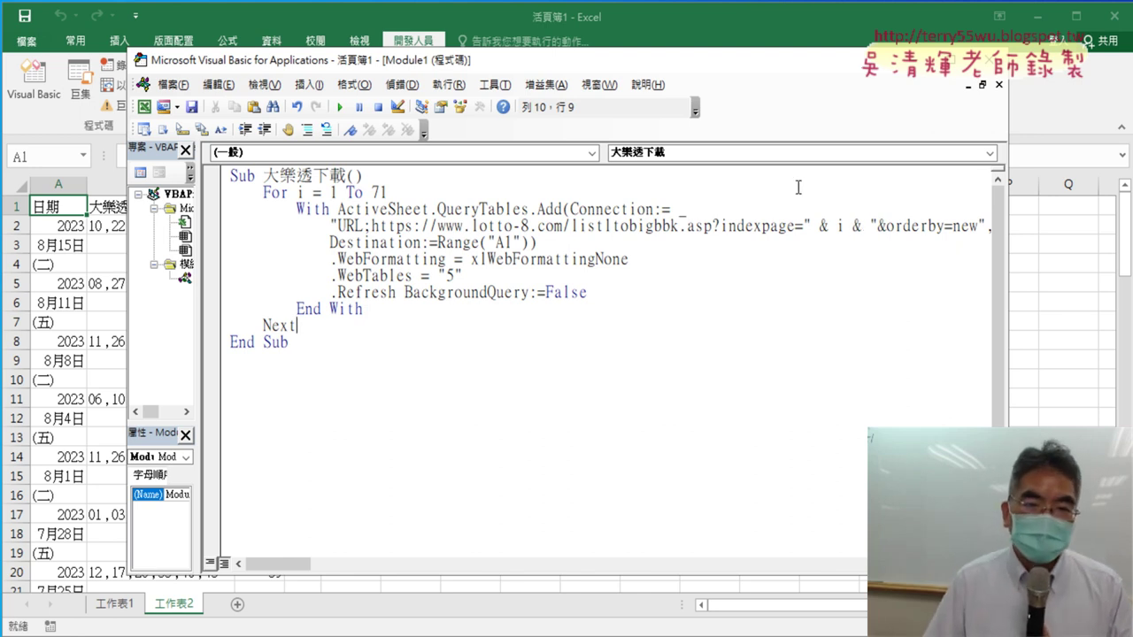
{"action": "left_click_drag", "start_coordinate": [328, 241], "coordinate": [423, 241]}
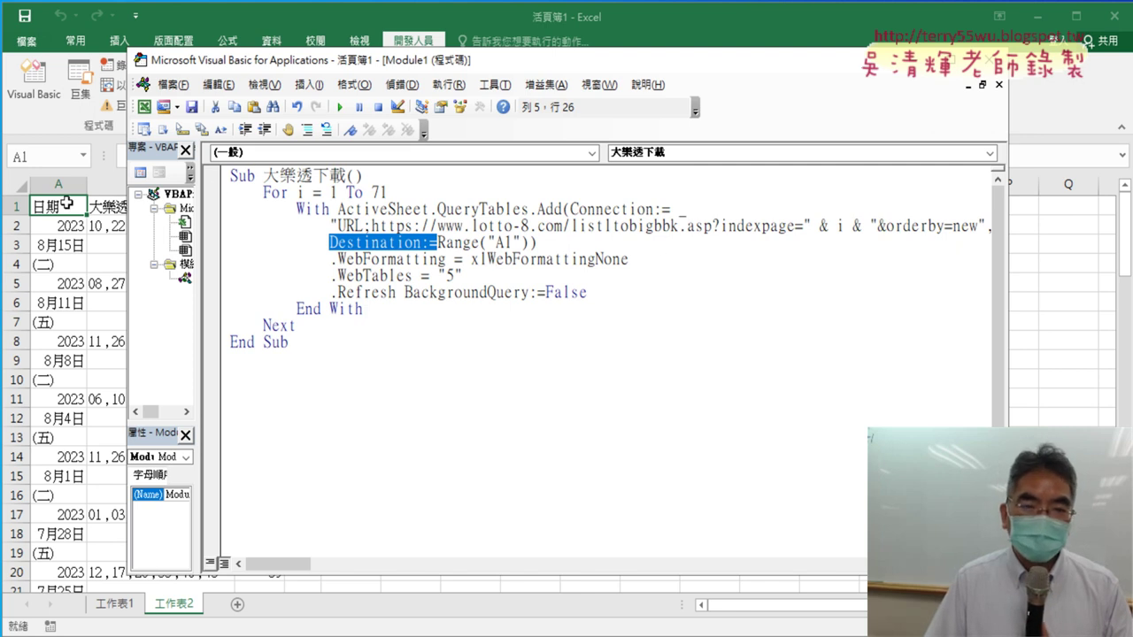
{"action": "left_click", "coordinate": [430, 245]}
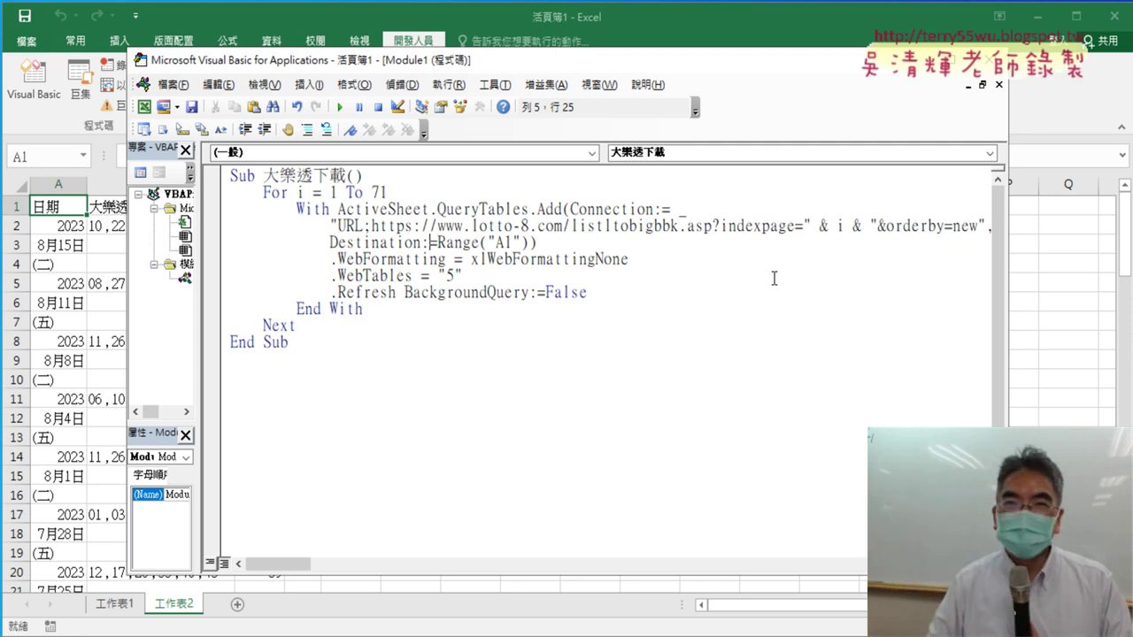
{"action": "left_click", "coordinate": [21, 184]}
Delete all sheet data and its web query, then add an indented Cells.Clear line under the Sub header
{"action": "key", "text": "Delete"}
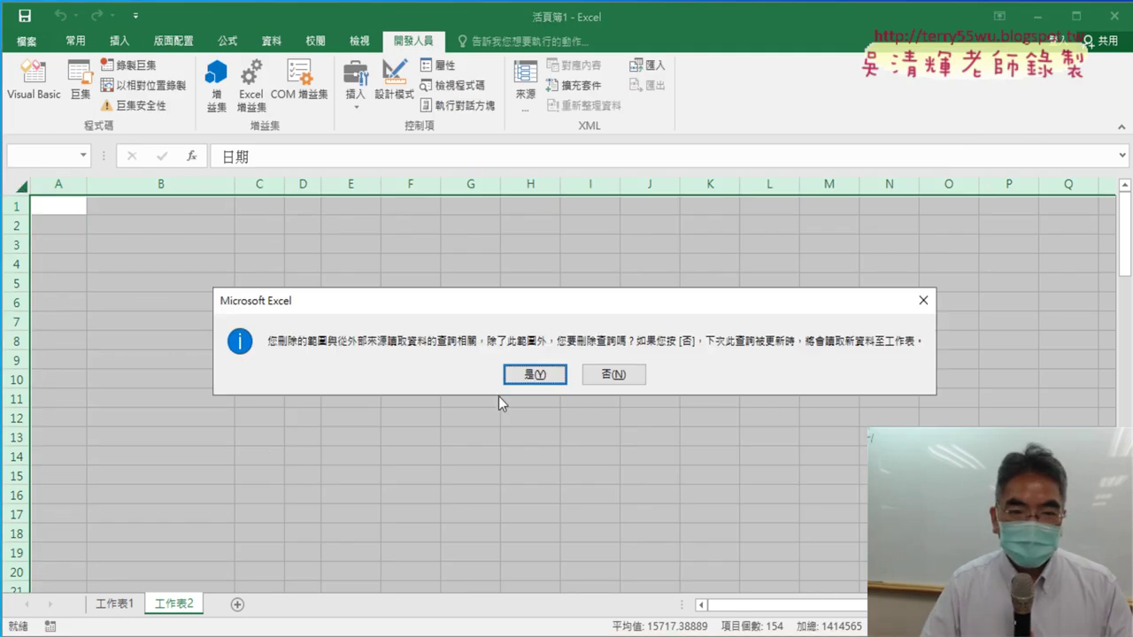
{"action": "left_click", "coordinate": [528, 381]}
{"action": "left_click", "coordinate": [33, 80]}
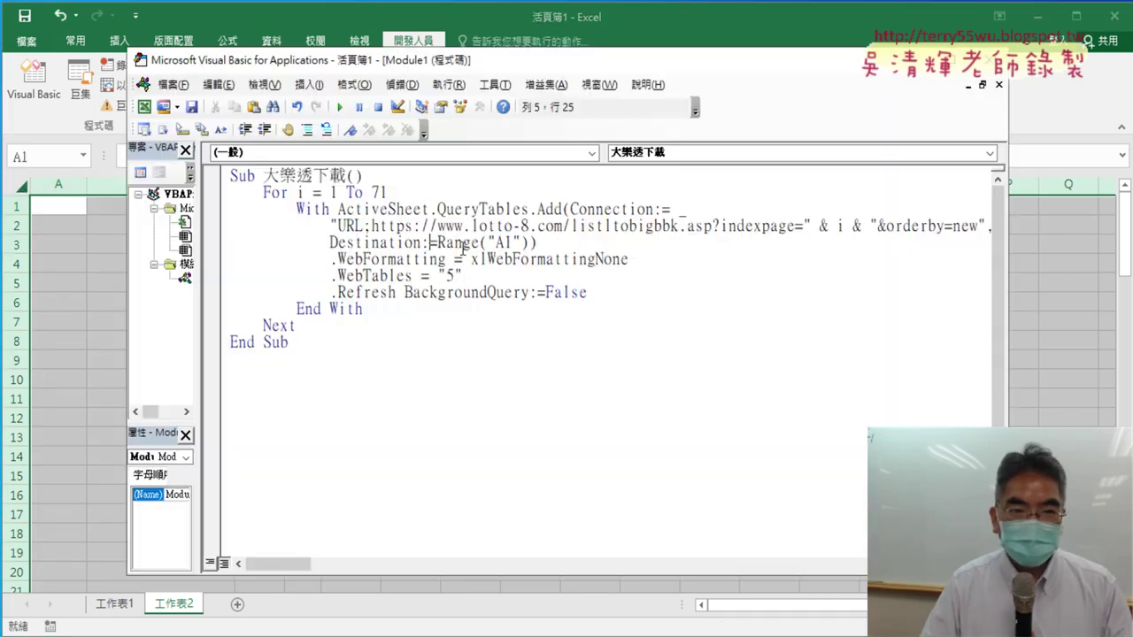
{"action": "left_click", "coordinate": [437, 177]}
{"action": "key", "text": "Return"}
{"action": "key", "text": "Tab"}
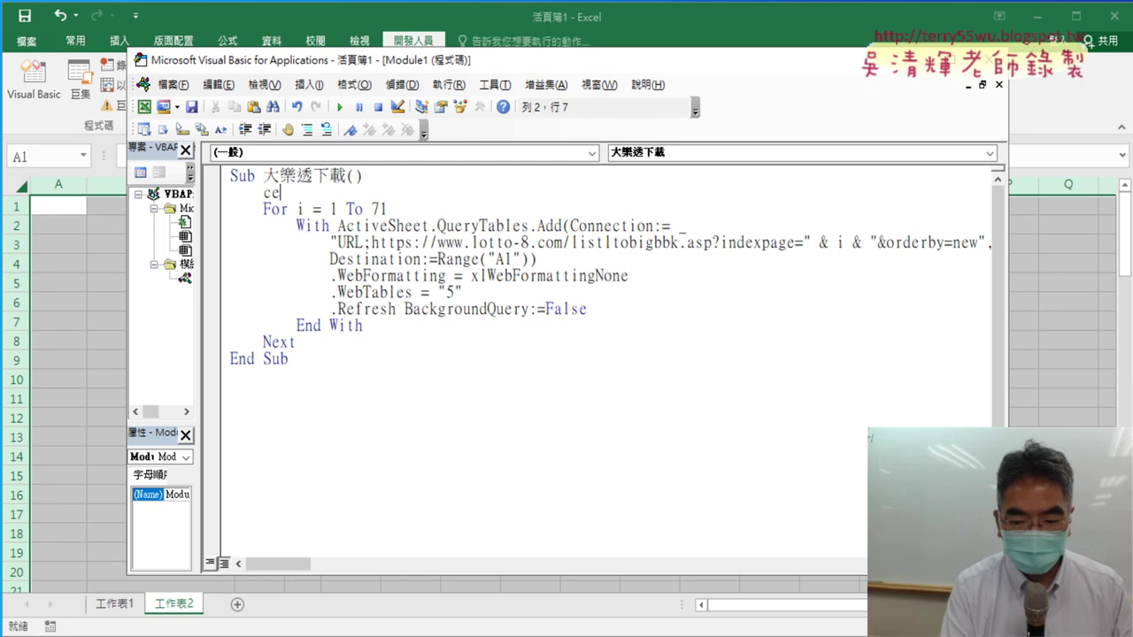
{"action": "type", "text": "lls."}
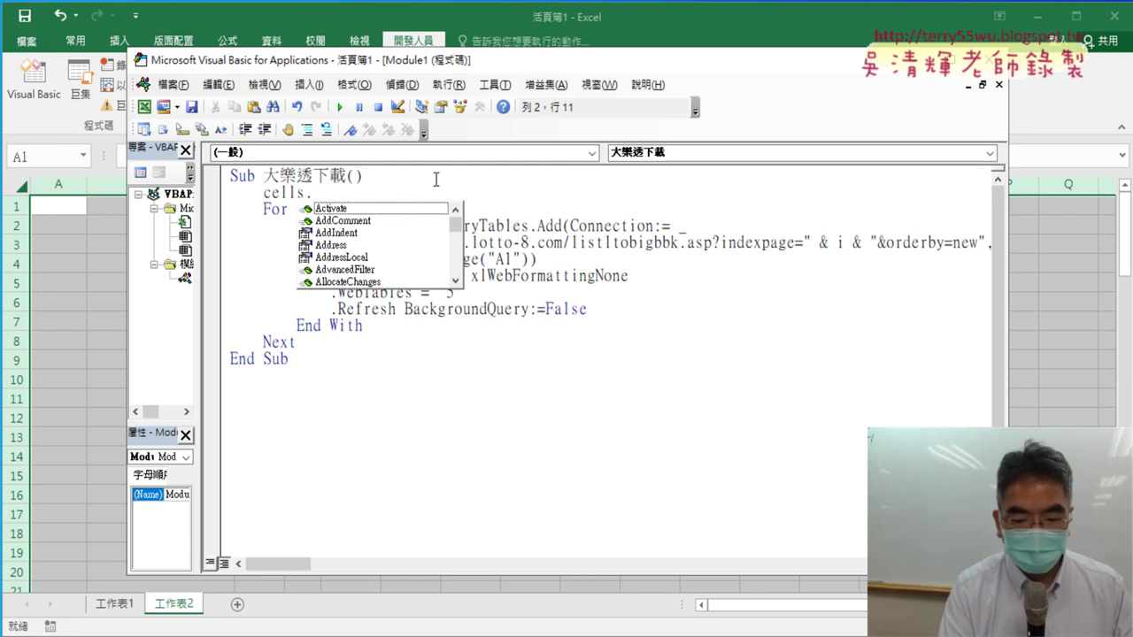
{"action": "type", "text": "c"}
{"action": "key", "text": "Down"}
{"action": "key", "text": "Down"}
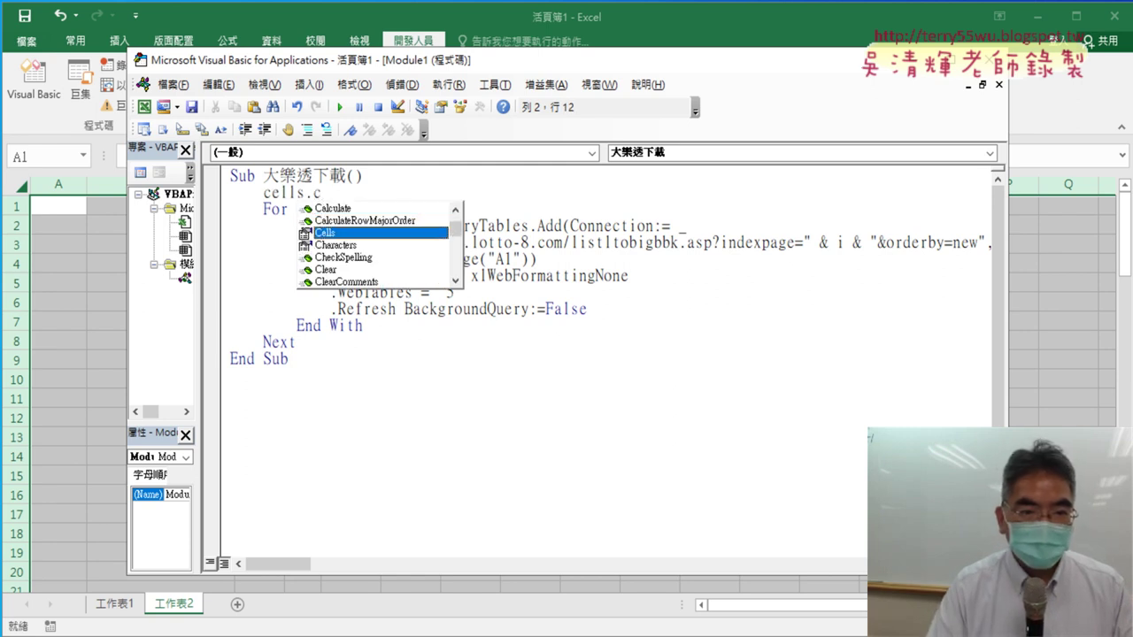
{"action": "key", "text": "Down"}
{"action": "key", "text": "Down"}
{"action": "key", "text": "Down"}
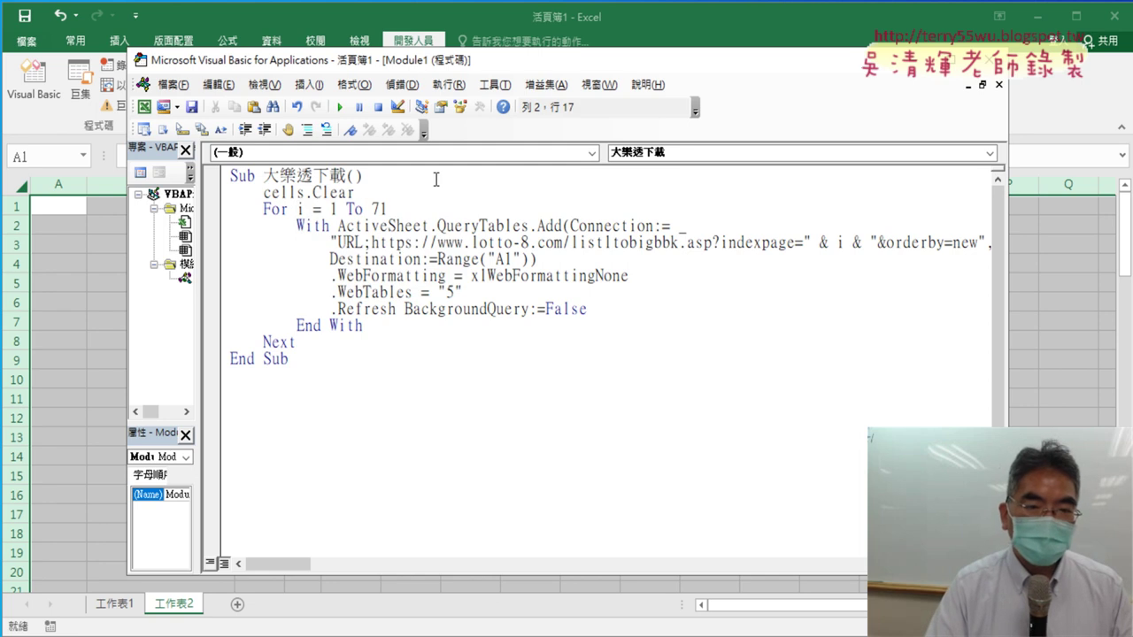
{"action": "key", "text": "Down"}
{"action": "key", "text": "Up"}
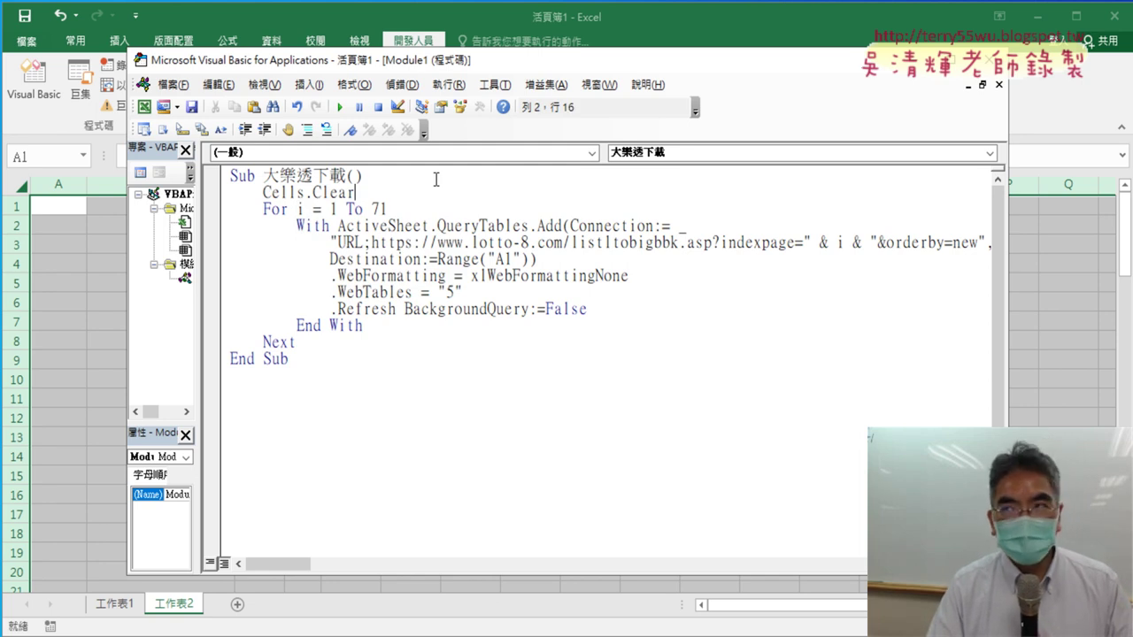
Step into the macro with F8 and move the code window aside to reveal the sheet
{"action": "key", "text": "F8"}
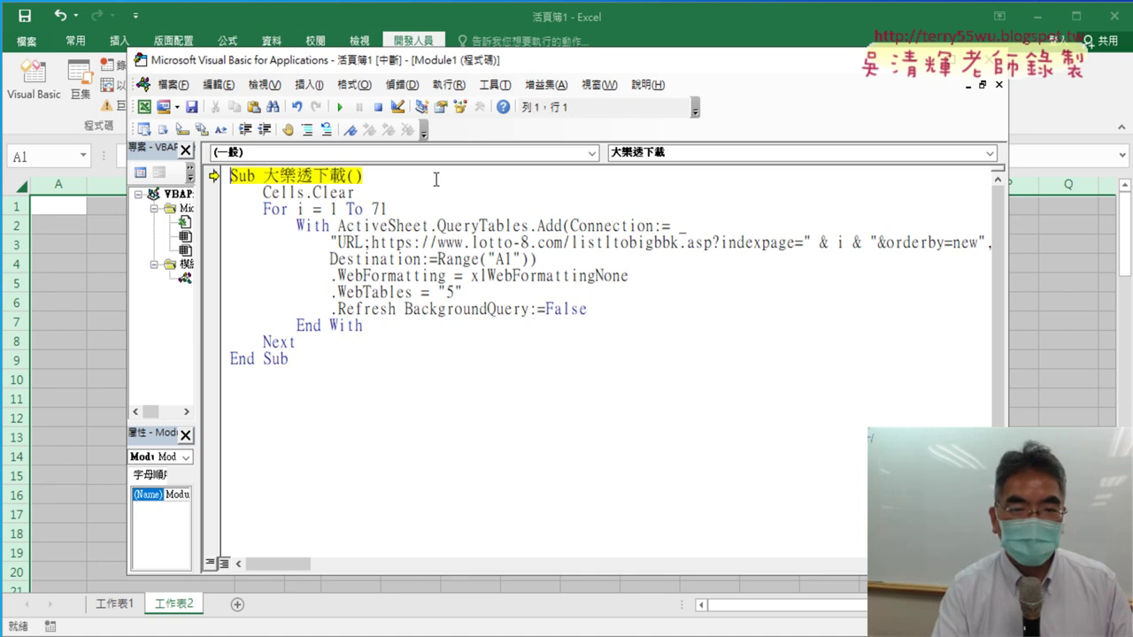
{"action": "key", "text": "F8"}
{"action": "key", "text": "F8"}
{"action": "key", "text": "F8"}
{"action": "key", "text": "F8"}
{"action": "key", "text": "F8"}
{"action": "key", "text": "F8"}
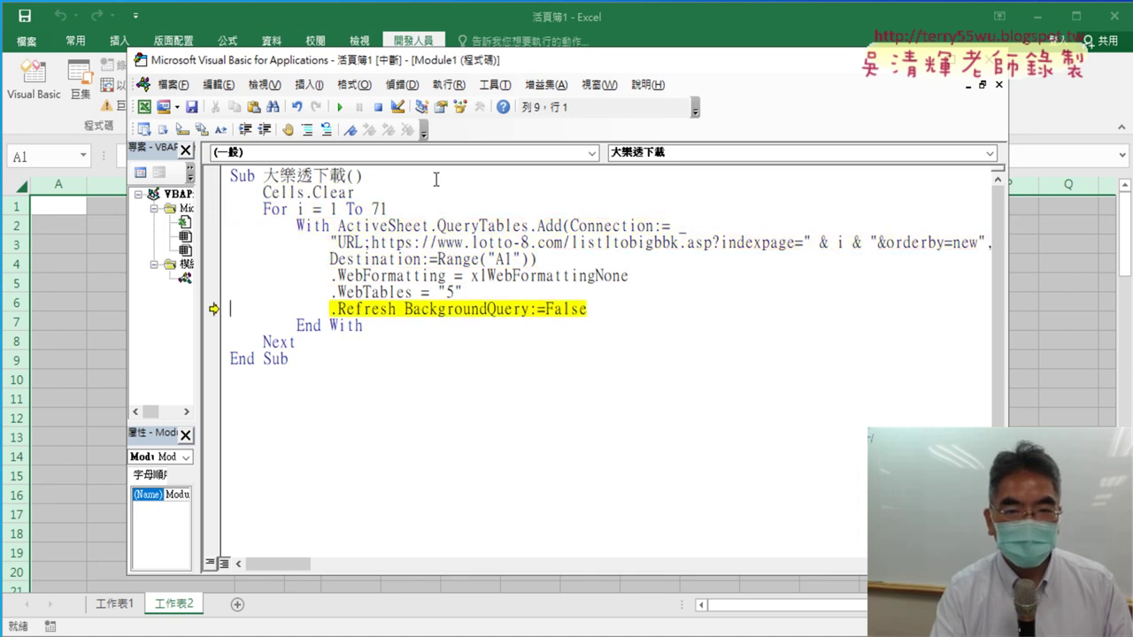
{"action": "key", "text": "F8"}
{"action": "key", "text": "F8"}
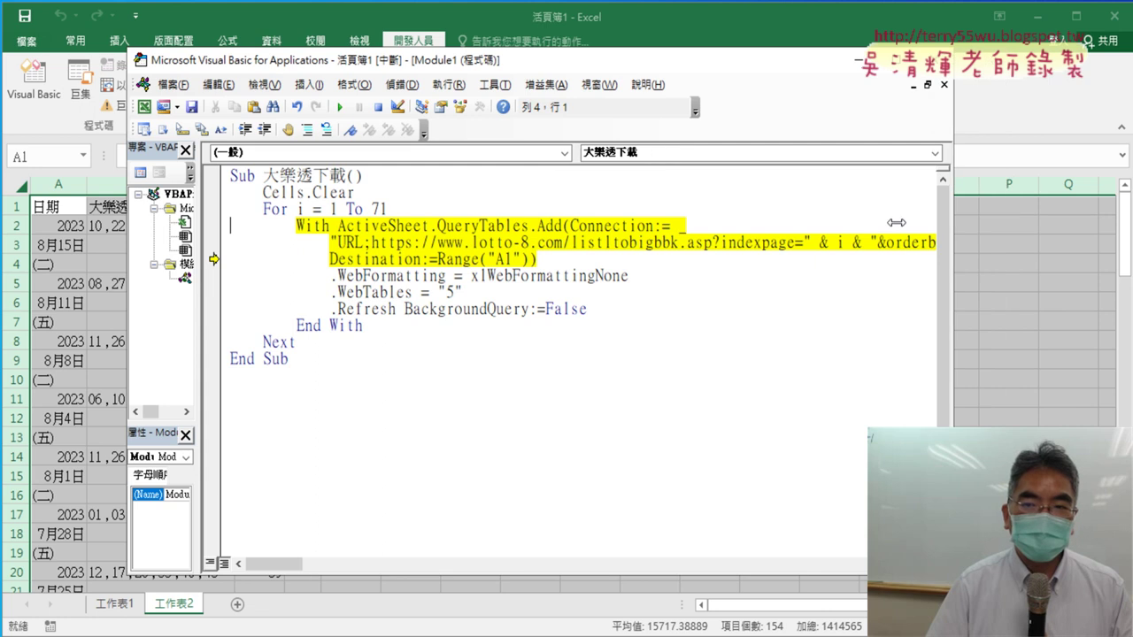
{"action": "left_click_drag", "start_coordinate": [1014, 212], "coordinate": [793, 213]}
{"action": "left_click_drag", "start_coordinate": [539, 59], "coordinate": [767, 65]}
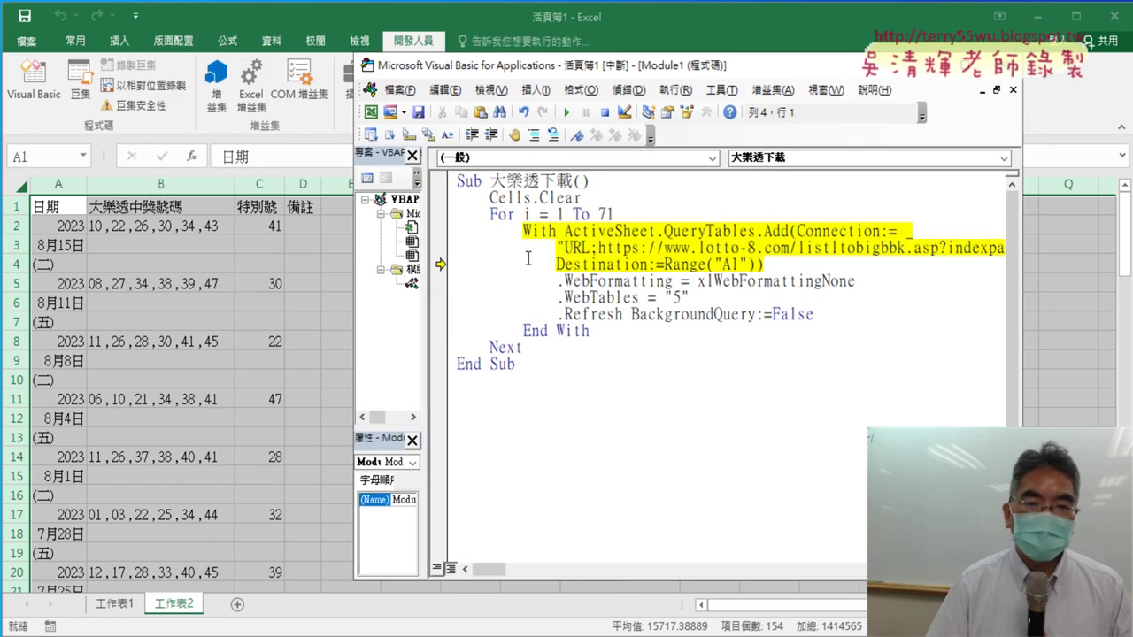
Step through the query lines to download page 2, then select columns E–H holding page 1
{"action": "left_click", "coordinate": [606, 262]}
{"action": "key", "text": "F8"}
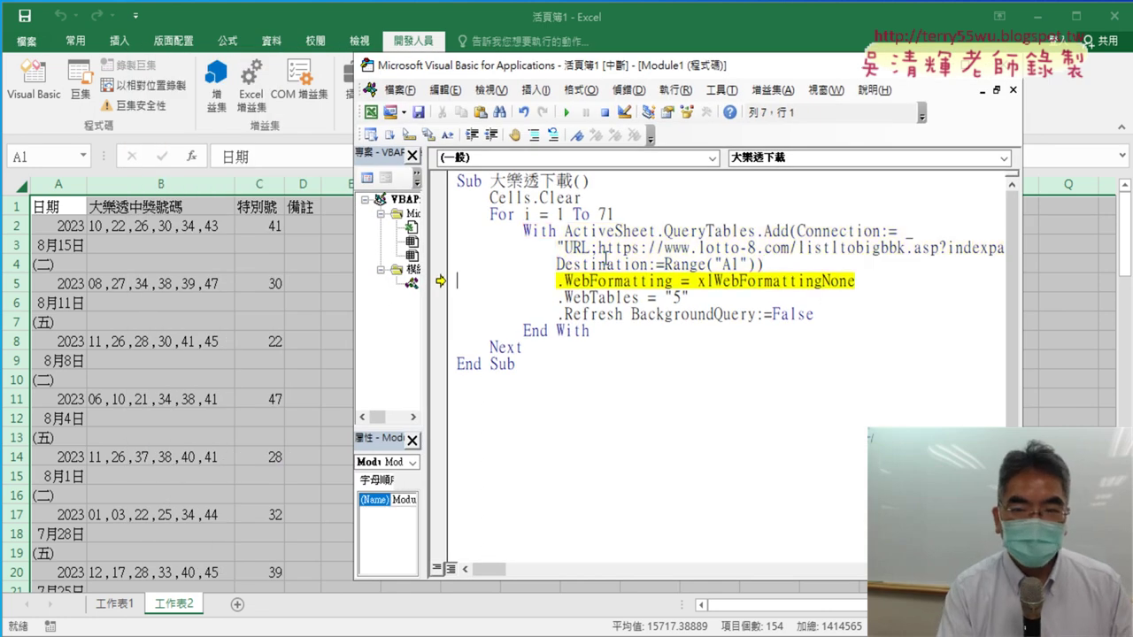
{"action": "key", "text": "F8"}
{"action": "key", "text": "F8"}
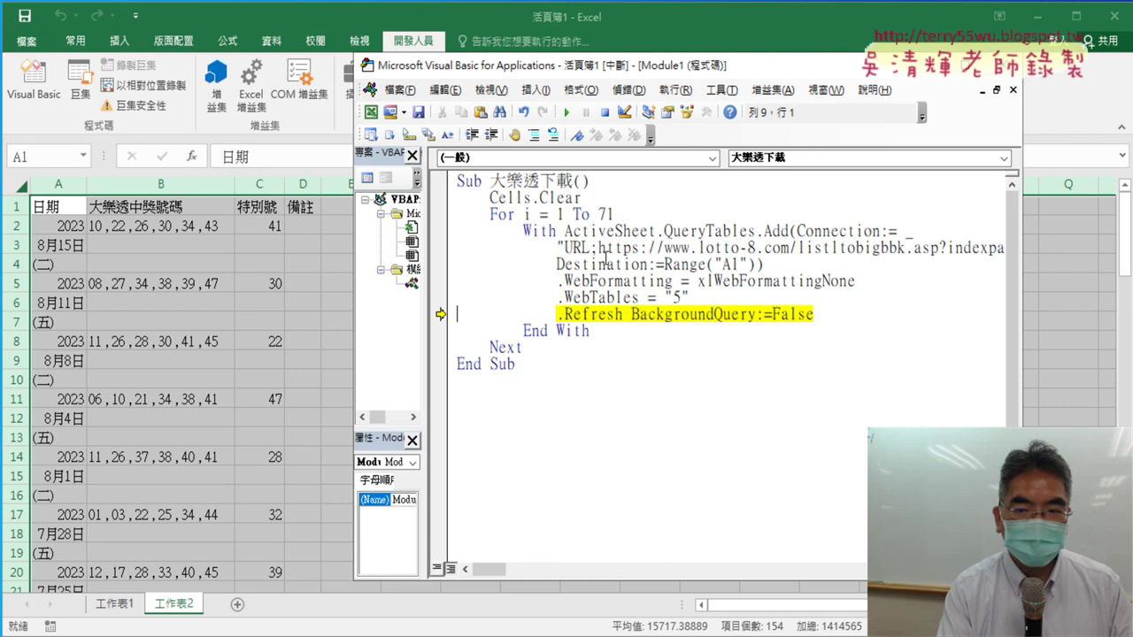
{"action": "key", "text": "F8"}
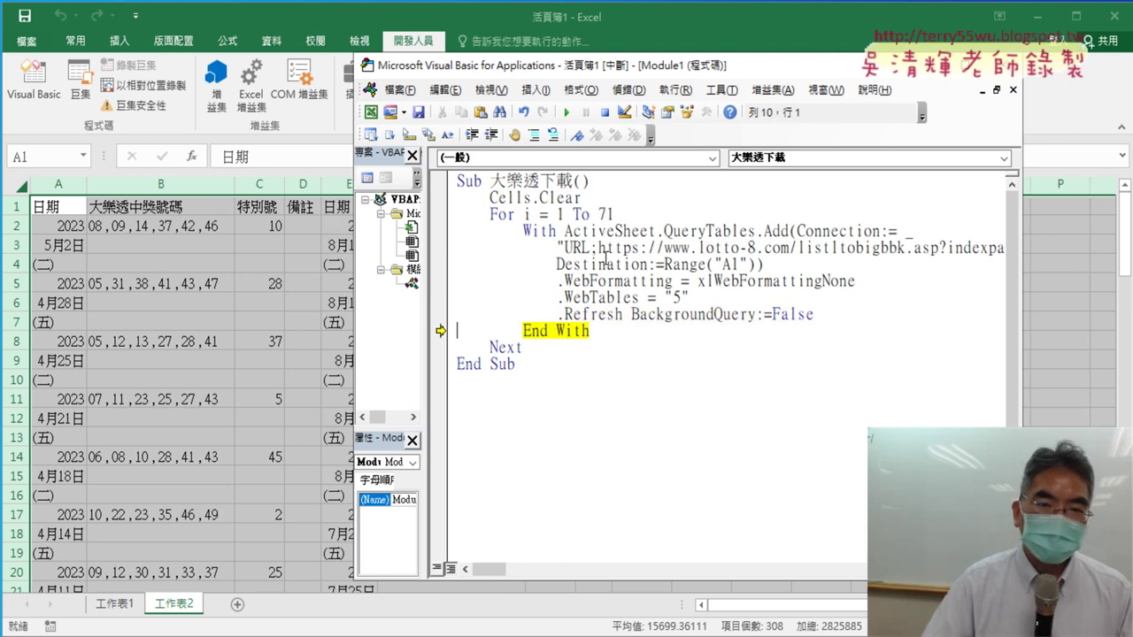
{"action": "left_click_drag", "start_coordinate": [602, 65], "coordinate": [869, 62]}
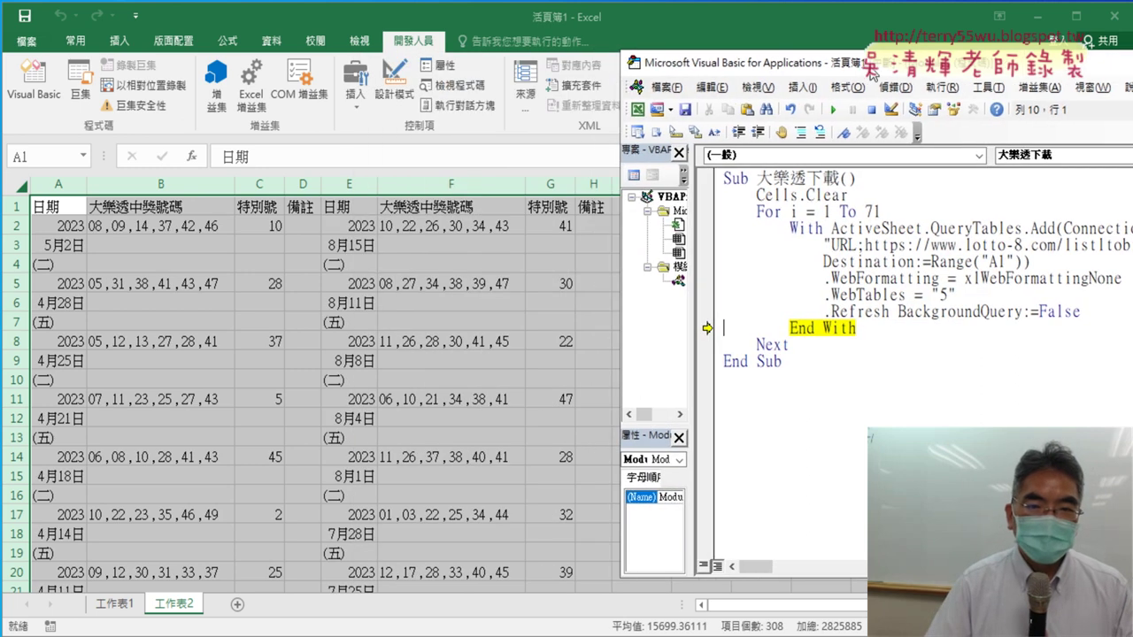
{"action": "left_click_drag", "start_coordinate": [351, 183], "coordinate": [598, 183]}
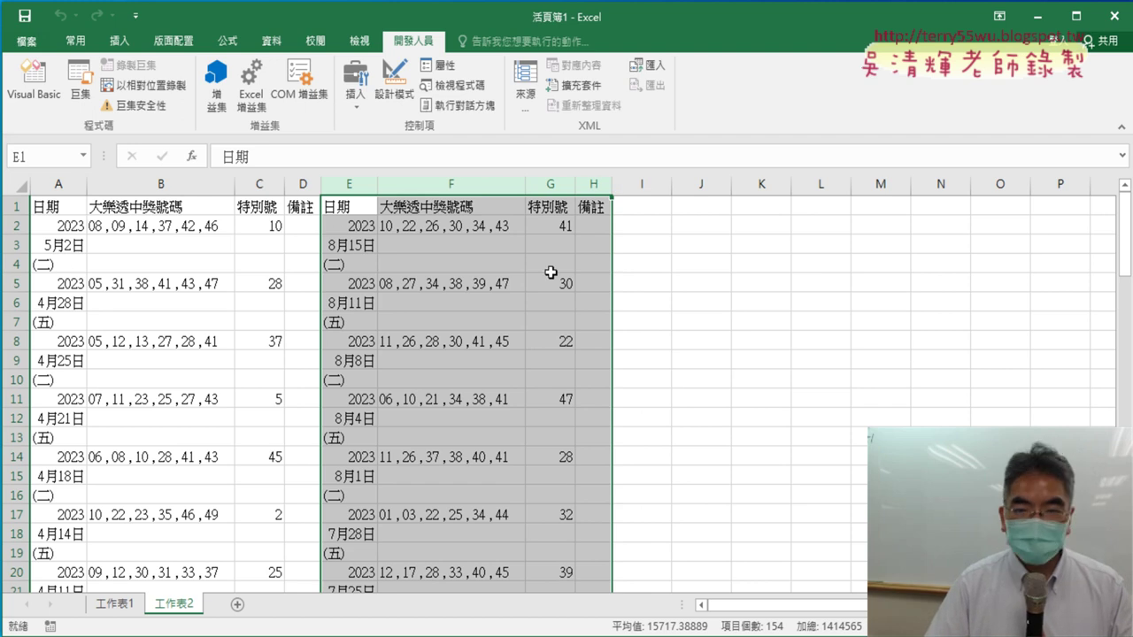
Run the macro to the end with F5, then select columns A–D and E–H to compare blocks
{"action": "left_click", "coordinate": [33, 82]}
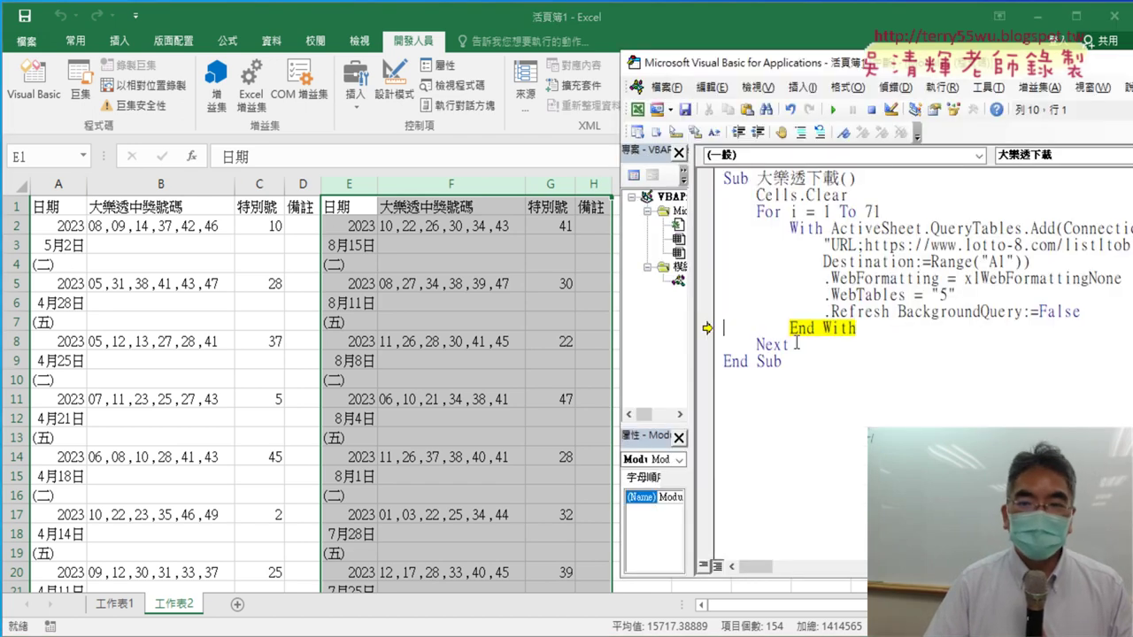
{"action": "left_click", "coordinate": [832, 109]}
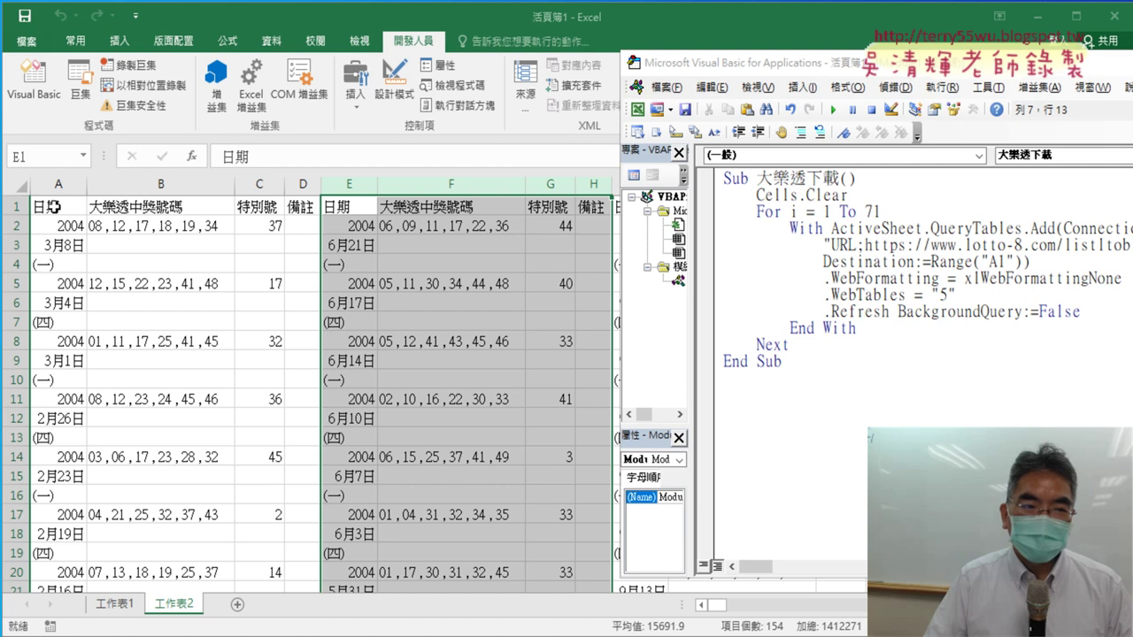
{"action": "left_click_drag", "start_coordinate": [64, 178], "coordinate": [303, 183]}
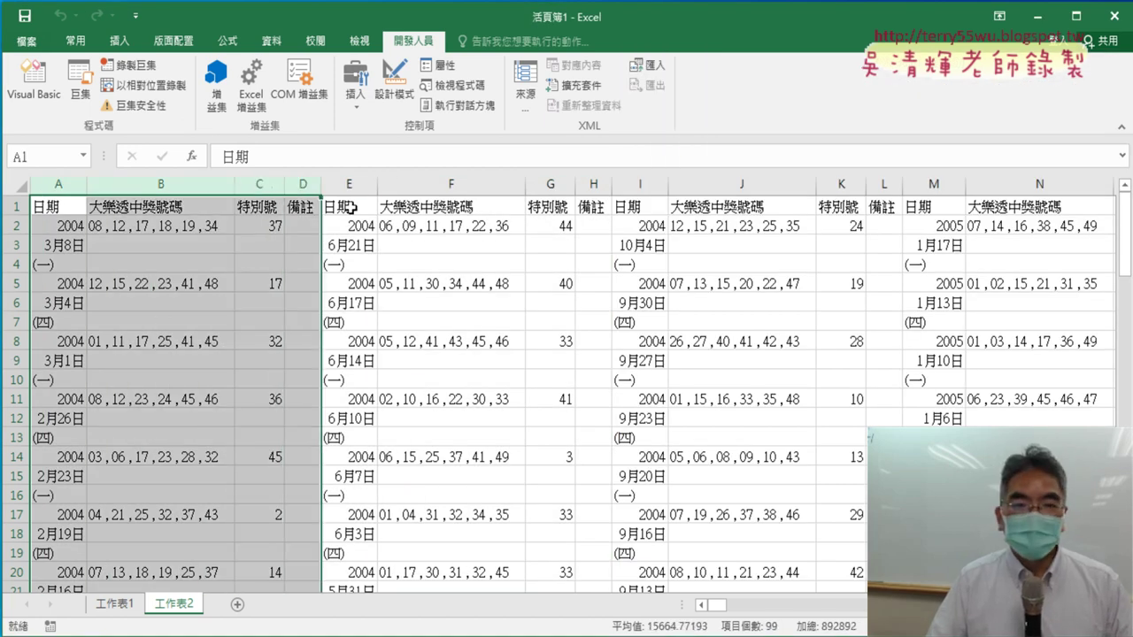
{"action": "left_click_drag", "start_coordinate": [350, 184], "coordinate": [596, 178]}
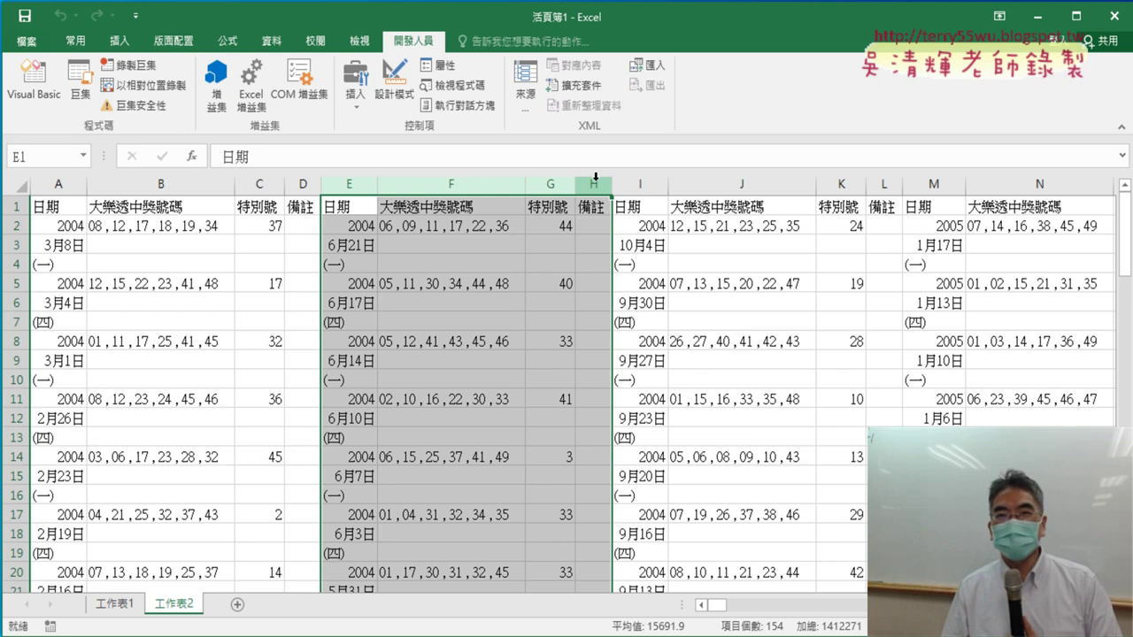
Clear the whole sheet and its web queries, then highlight the row 1 in Range("A1")
{"action": "left_click", "coordinate": [13, 182]}
{"action": "key", "text": "Delete"}
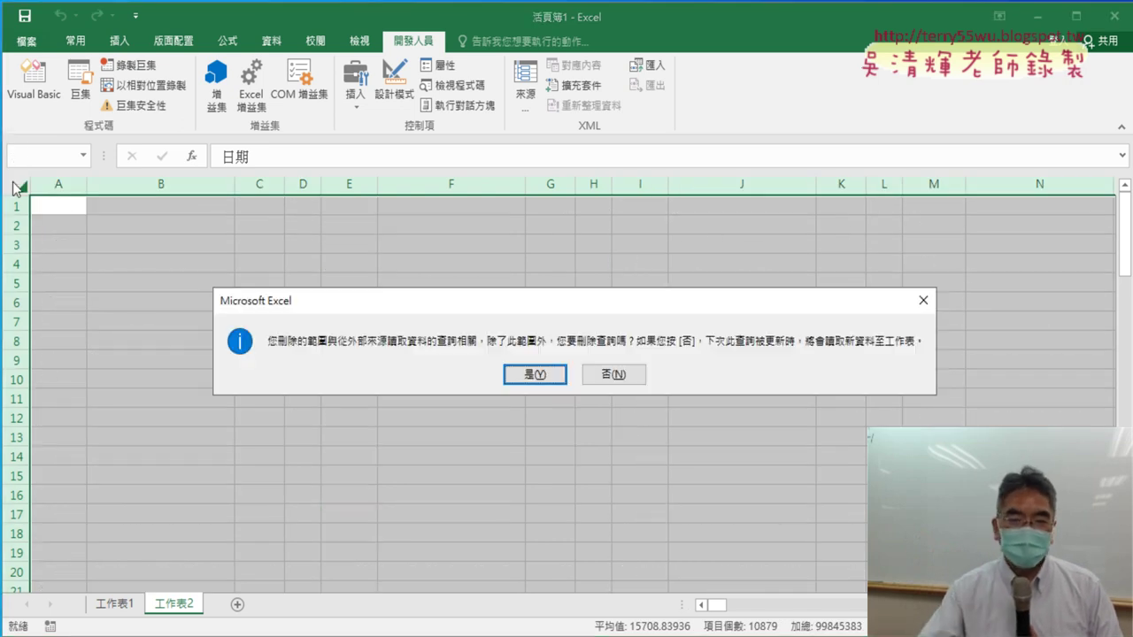
{"action": "left_click", "coordinate": [536, 374]}
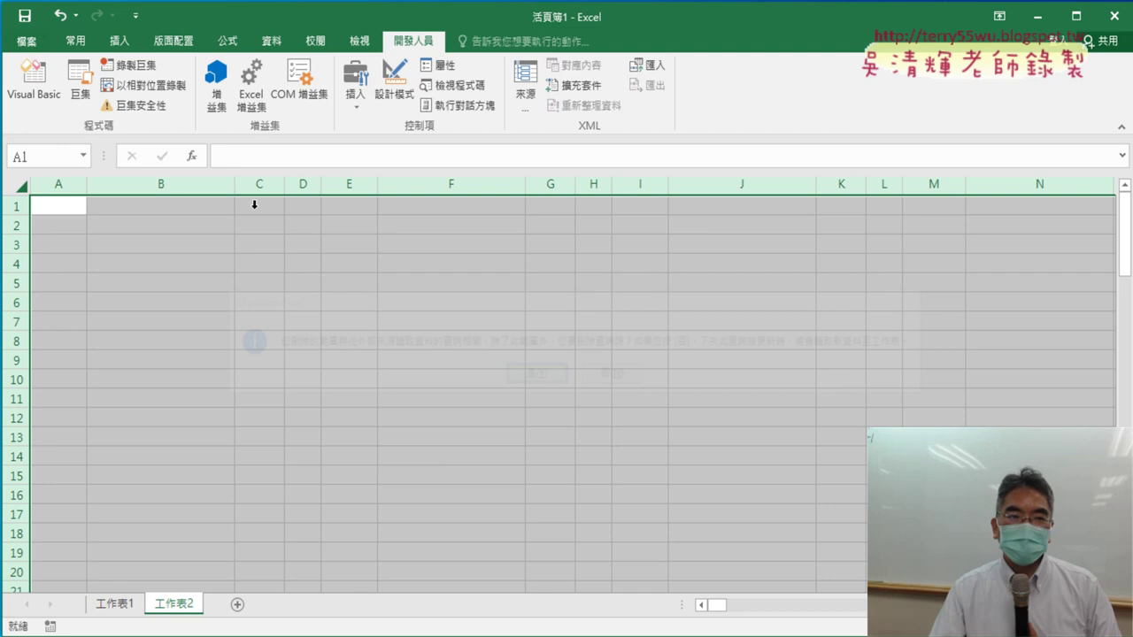
{"action": "left_click", "coordinate": [47, 92]}
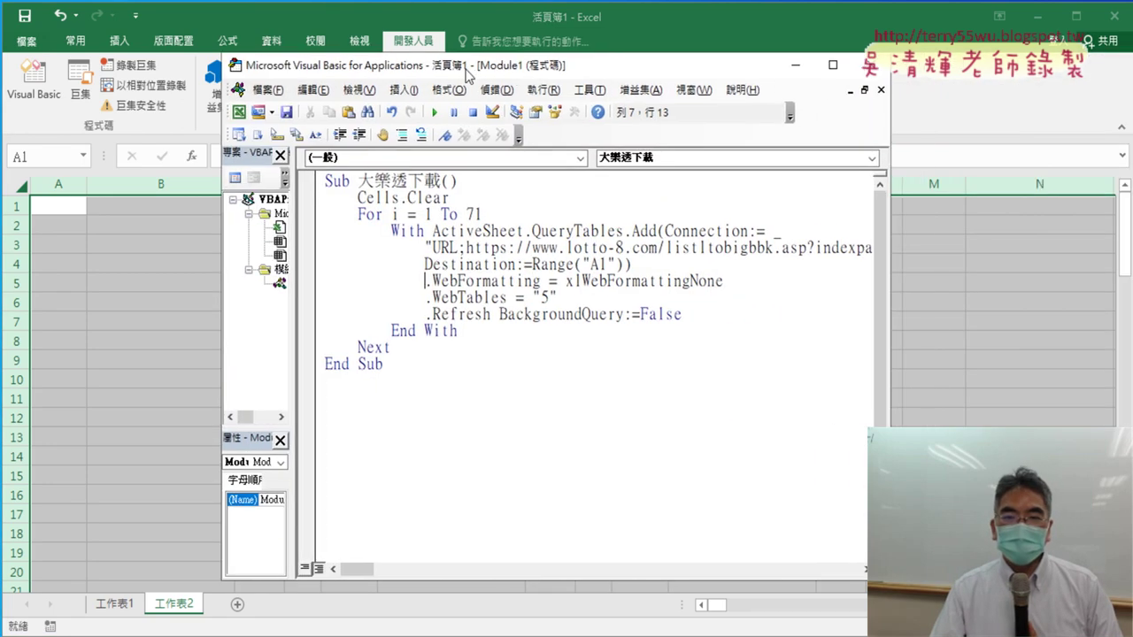
{"action": "left_click_drag", "start_coordinate": [608, 265], "coordinate": [600, 265]}
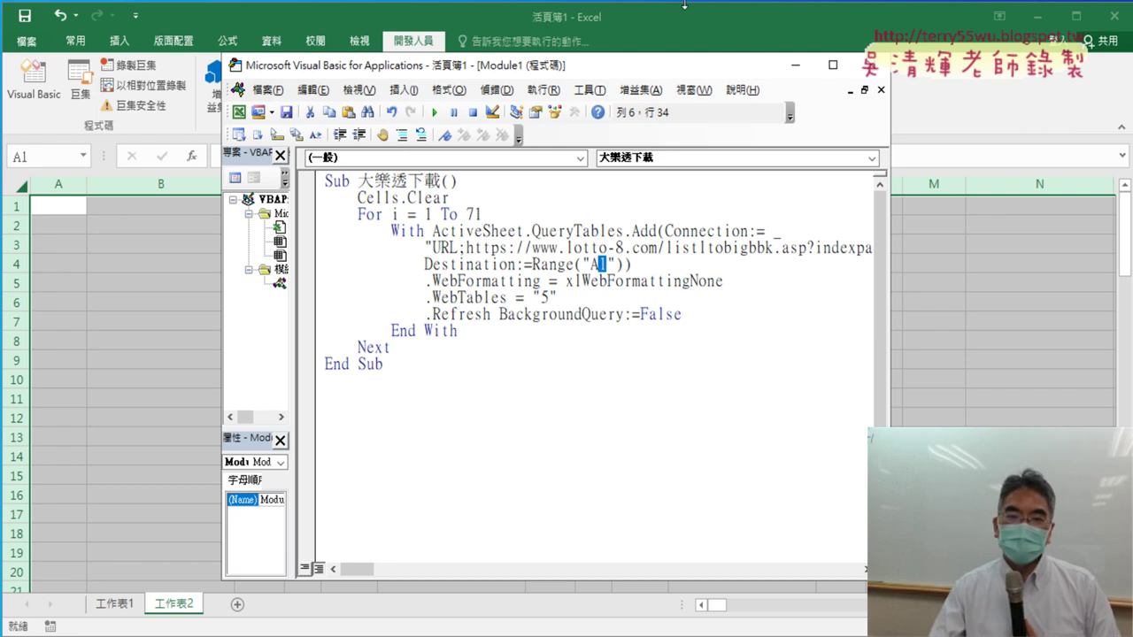
Step through one loop pass with F8 to download the first lottery page
{"action": "left_click", "coordinate": [516, 264]}
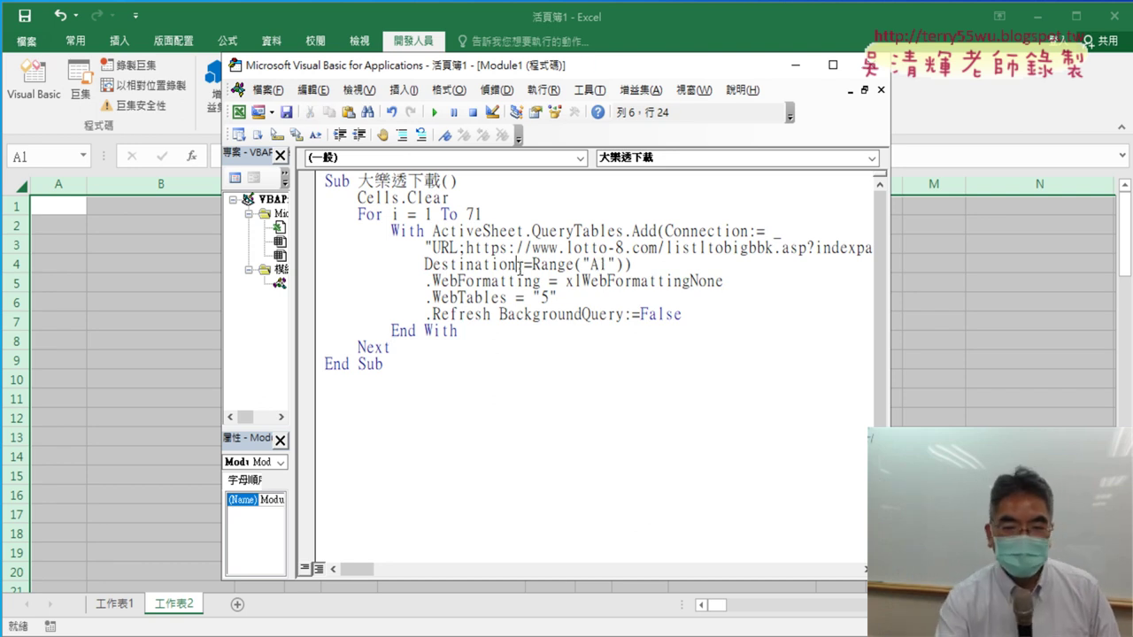
{"action": "key", "text": "F8"}
{"action": "key", "text": "F8"}
{"action": "key", "text": "F8"}
{"action": "key", "text": "F8"}
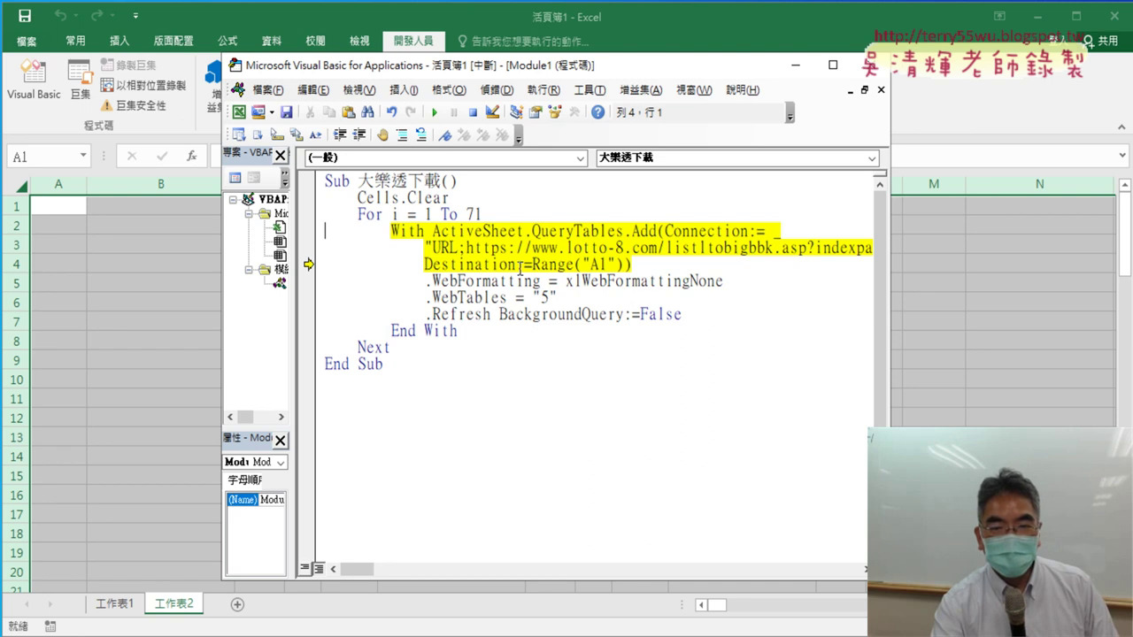
{"action": "key", "text": "F8"}
{"action": "key", "text": "F8"}
{"action": "key", "text": "F8"}
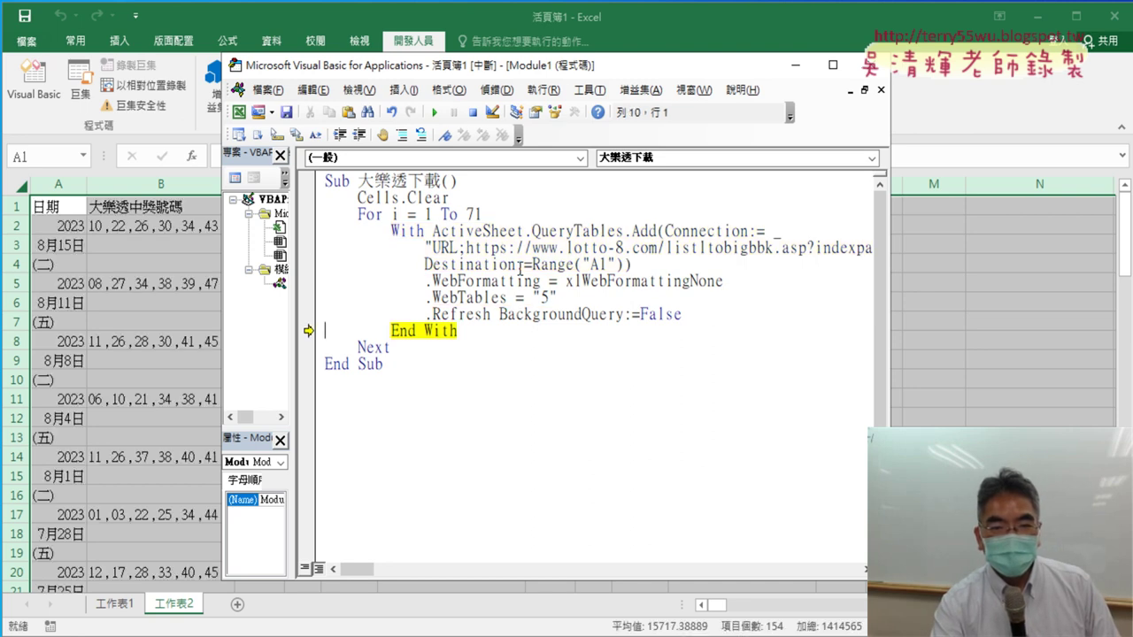
{"action": "key", "text": "F8"}
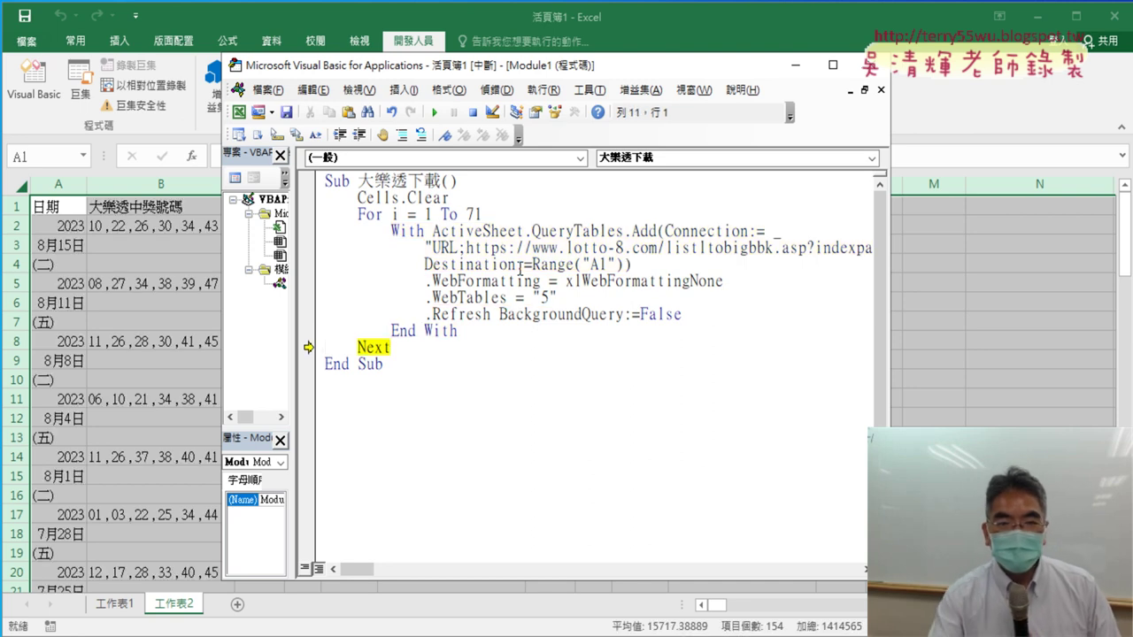
{"action": "left_click_drag", "start_coordinate": [607, 264], "coordinate": [599, 263]}
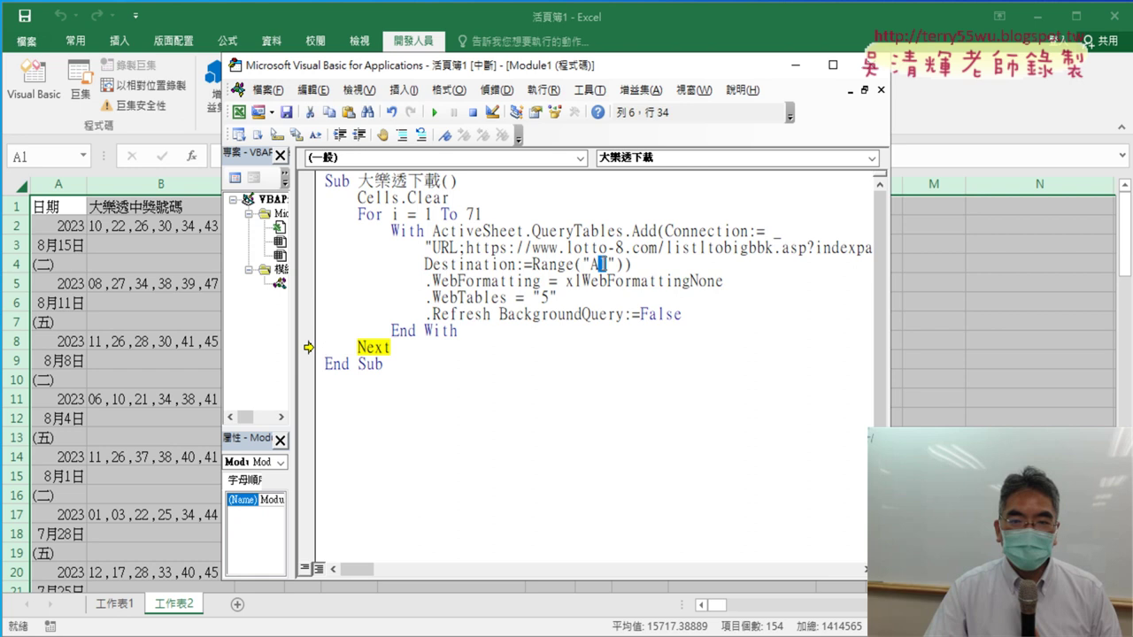
Check the sheet, where the data ends at row 91, then return to the code
{"action": "key", "text": "alt+F11"}
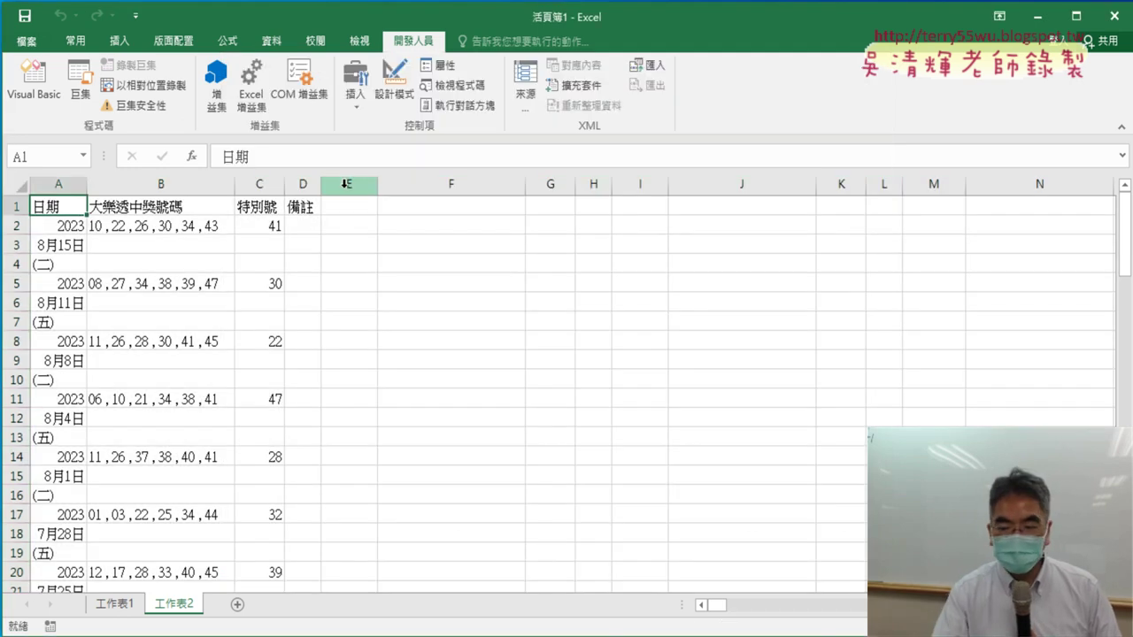
{"action": "key", "text": "ctrl+Down"}
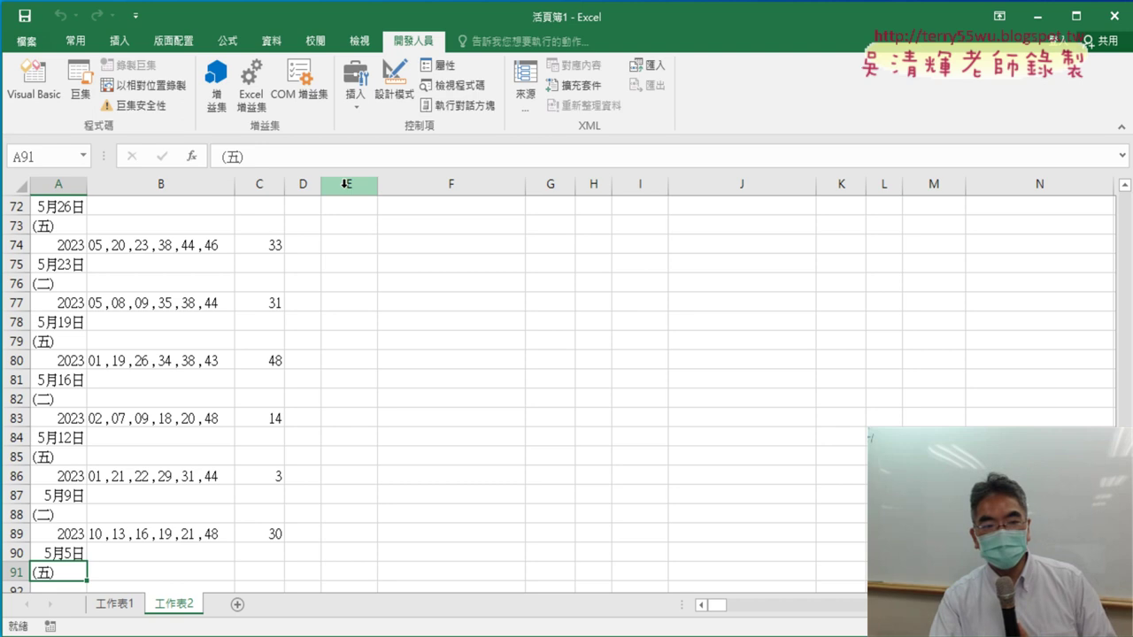
{"action": "key", "text": "Down"}
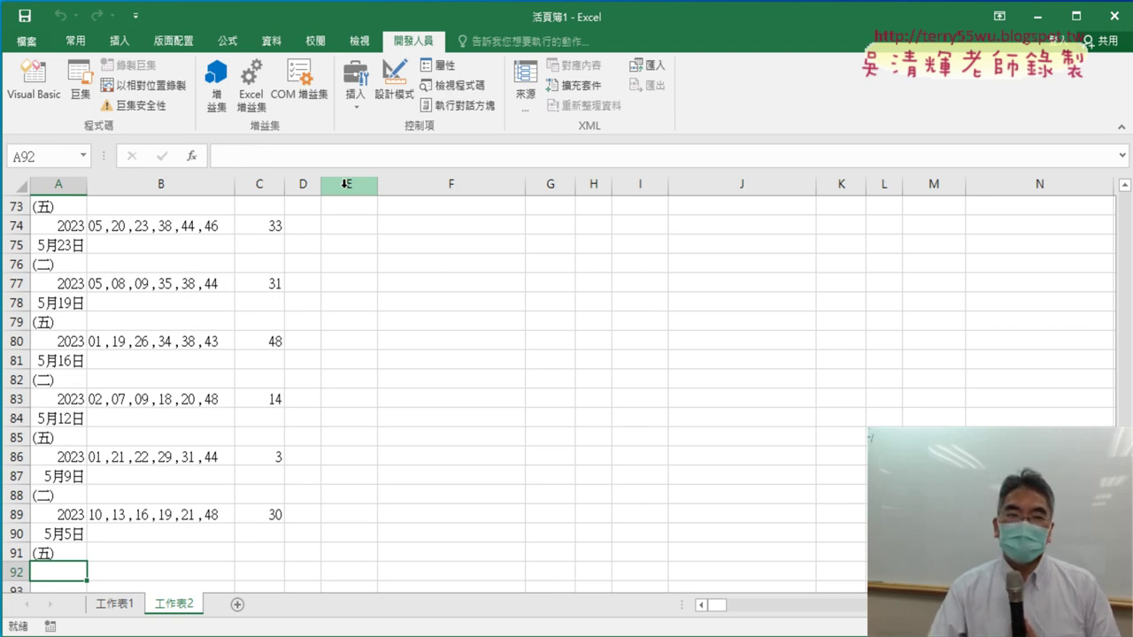
{"action": "left_click", "coordinate": [31, 99]}
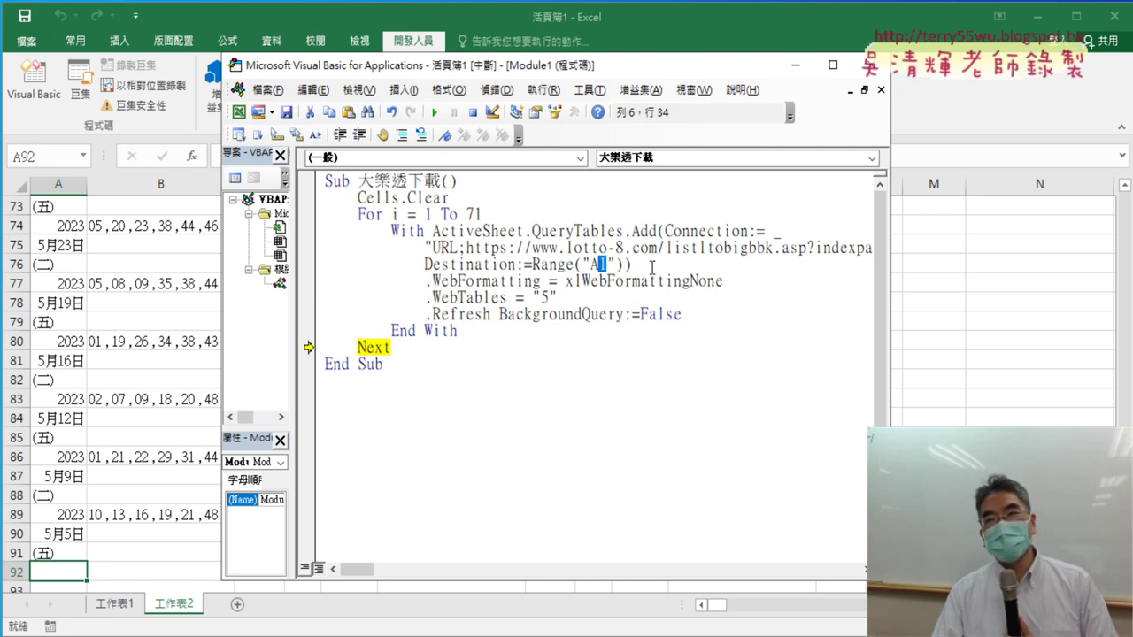
Widen the code window and highlight the For i = 1 To 71 line, the Next line, and the URL's & i & part
{"action": "mouse_move", "coordinate": [580, 276]}
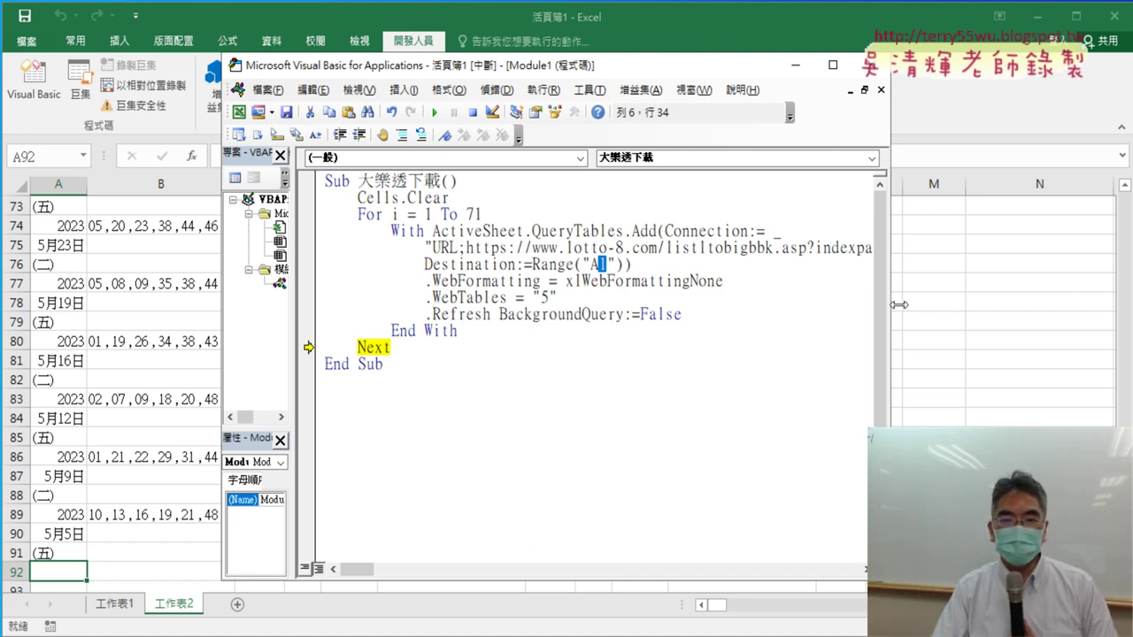
{"action": "left_click_drag", "start_coordinate": [899, 304], "coordinate": [1131, 304]}
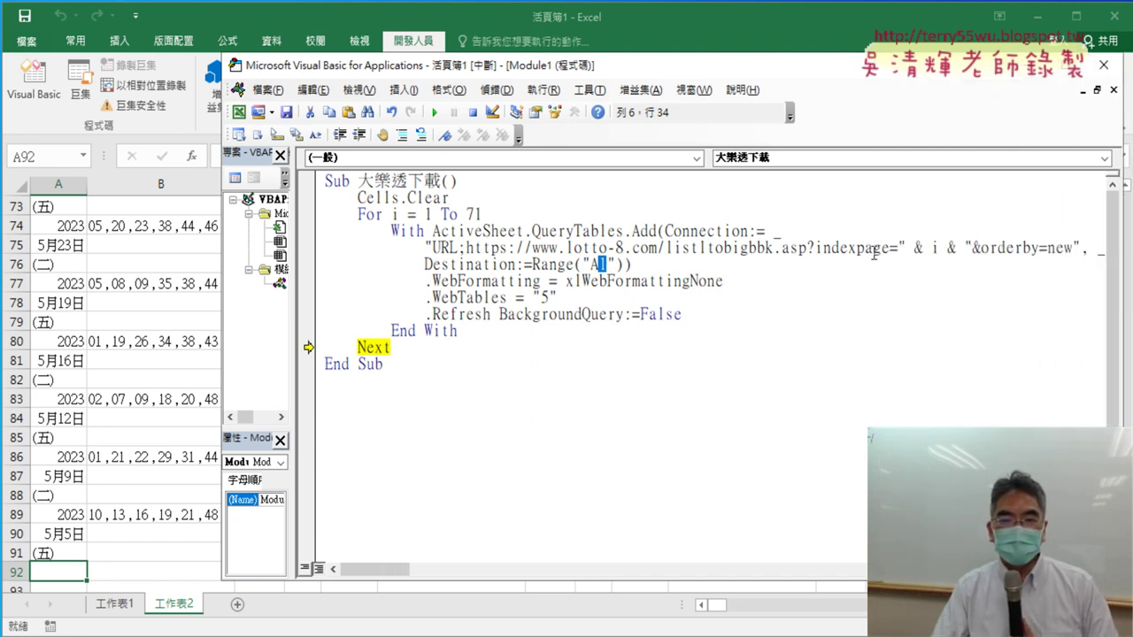
{"action": "left_click_drag", "start_coordinate": [498, 216], "coordinate": [336, 218]}
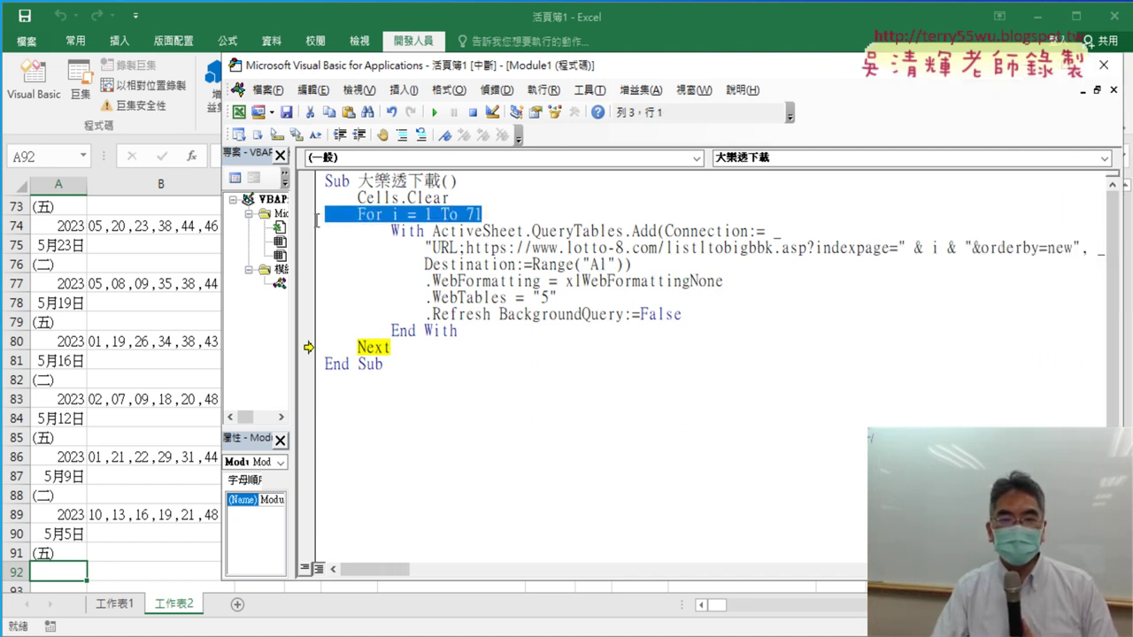
{"action": "left_click_drag", "start_coordinate": [403, 345], "coordinate": [316, 348]}
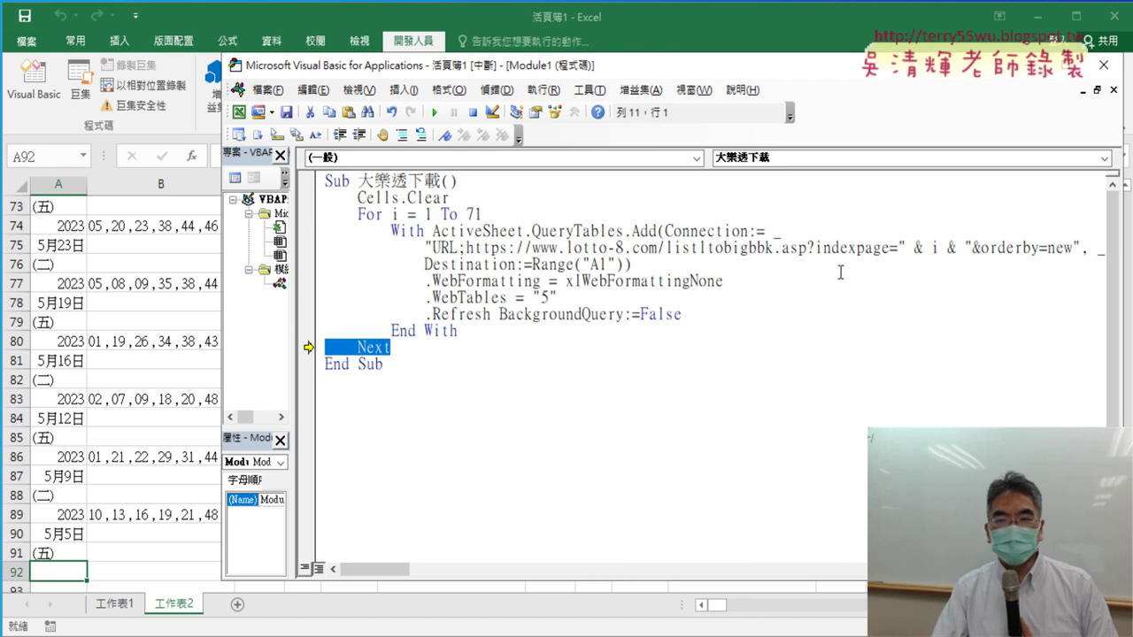
{"action": "left_click_drag", "start_coordinate": [897, 247], "coordinate": [979, 248]}
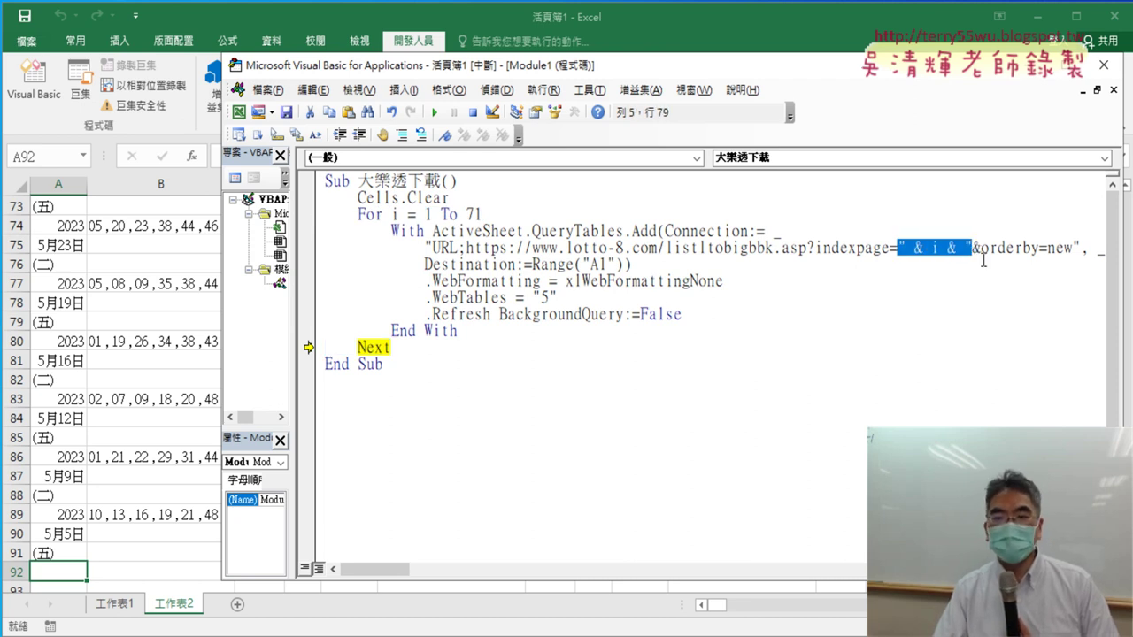
{"action": "left_click", "coordinate": [608, 264]}
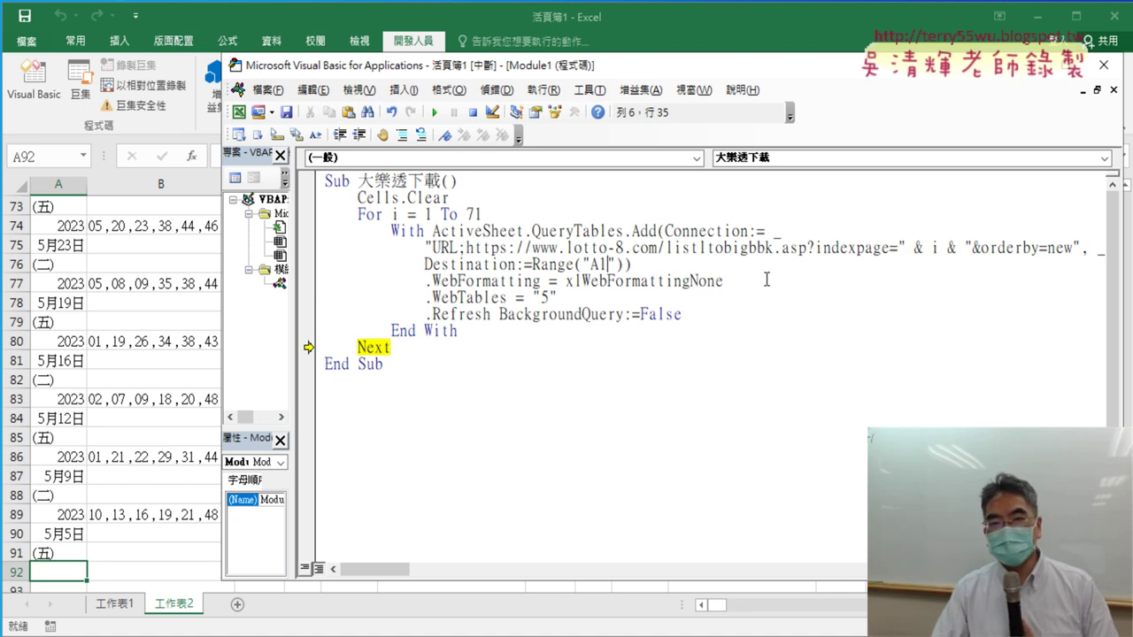
{"action": "left_click_drag", "start_coordinate": [602, 264], "coordinate": [609, 264]}
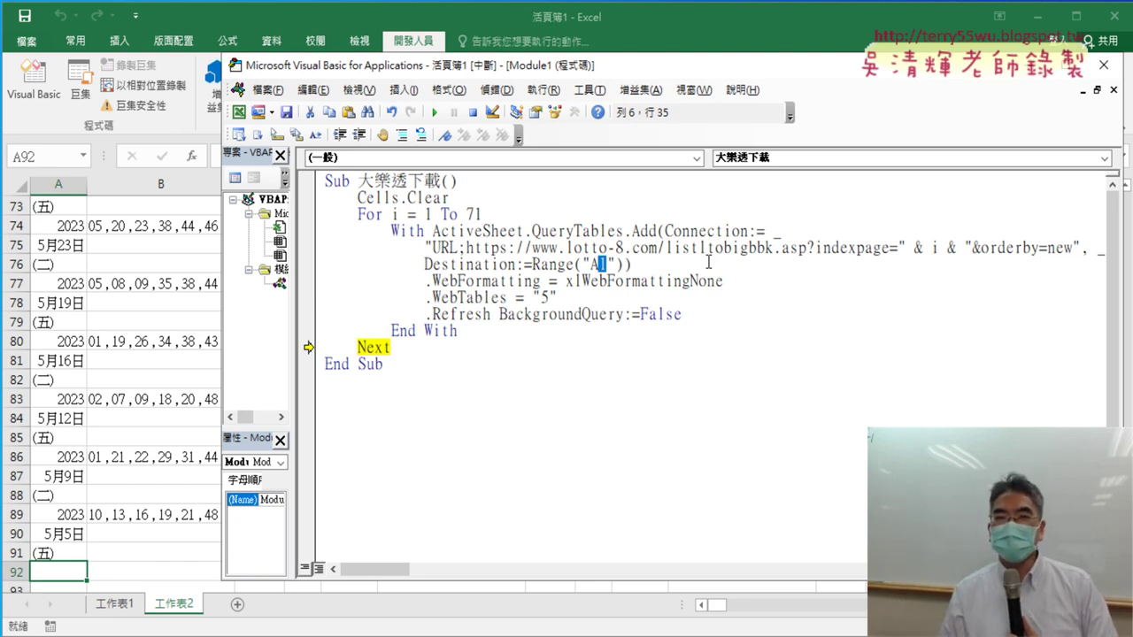
Add k = 1 after Cells.Clear and change the destination to Range("A" & k), resetting the paused macro
{"action": "left_click", "coordinate": [501, 202]}
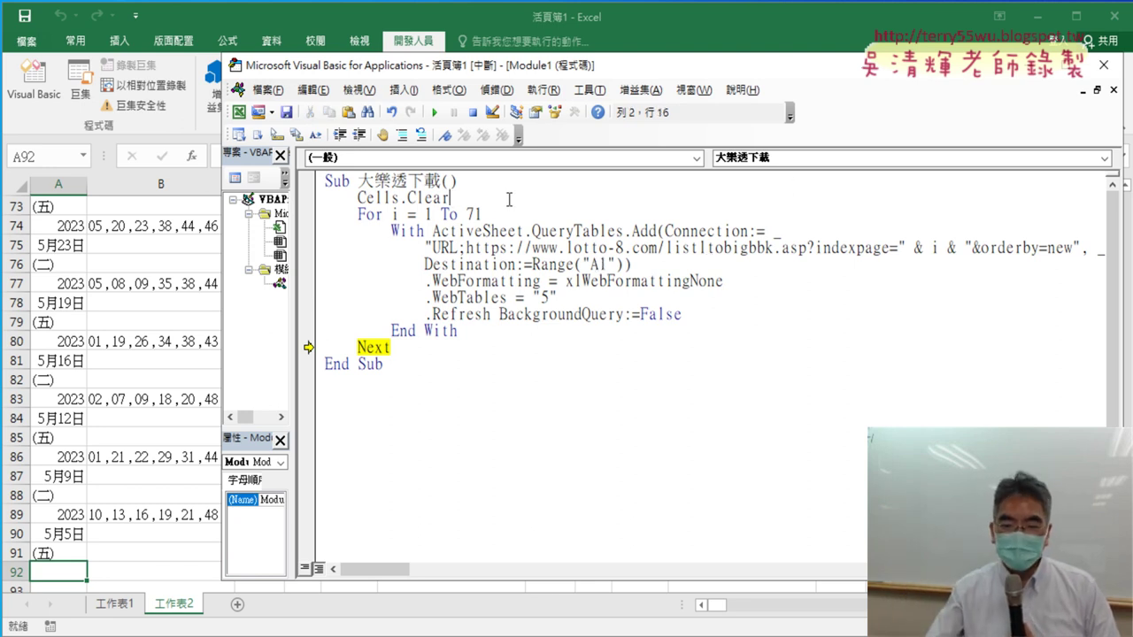
{"action": "key", "text": "Return"}
{"action": "type", "text": "k"}
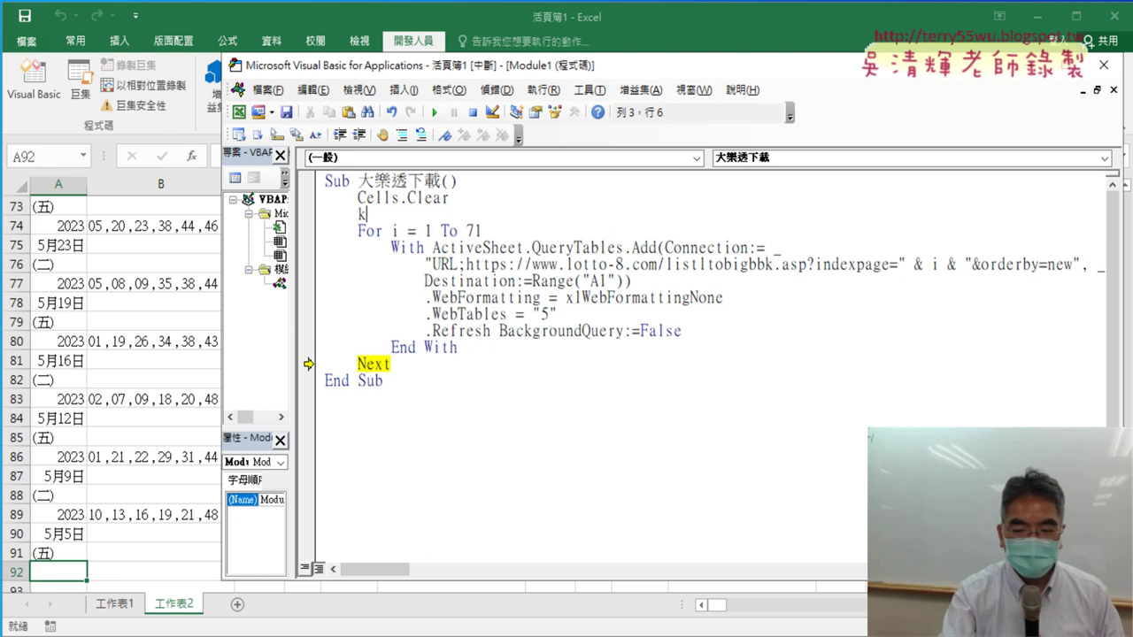
{"action": "type", "text": "=1"}
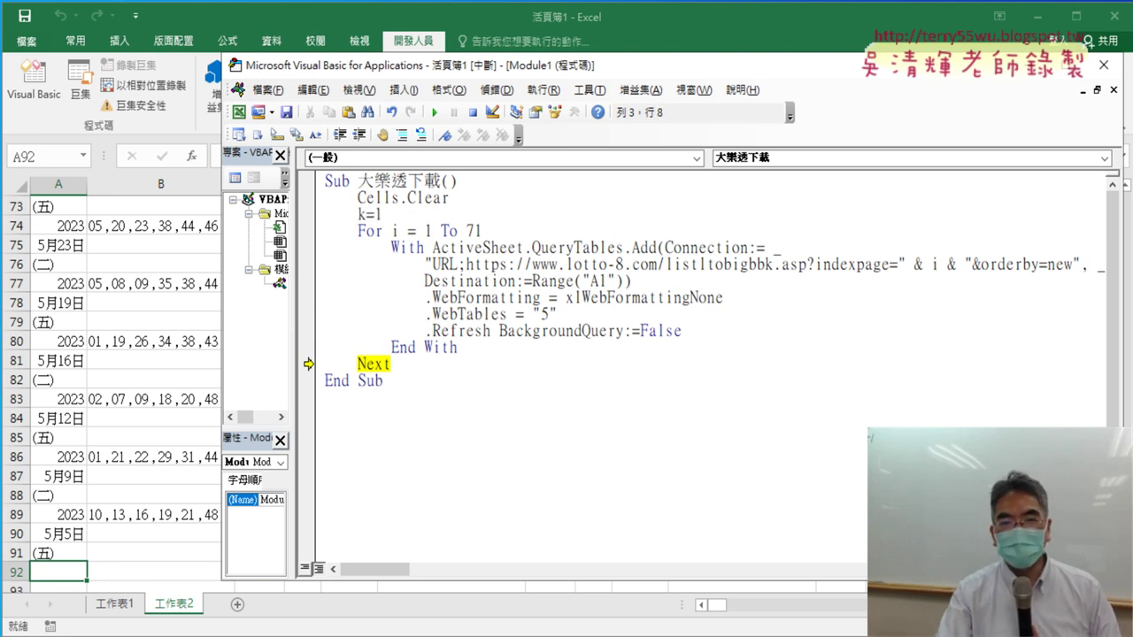
{"action": "left_click_drag", "start_coordinate": [608, 282], "coordinate": [599, 281]}
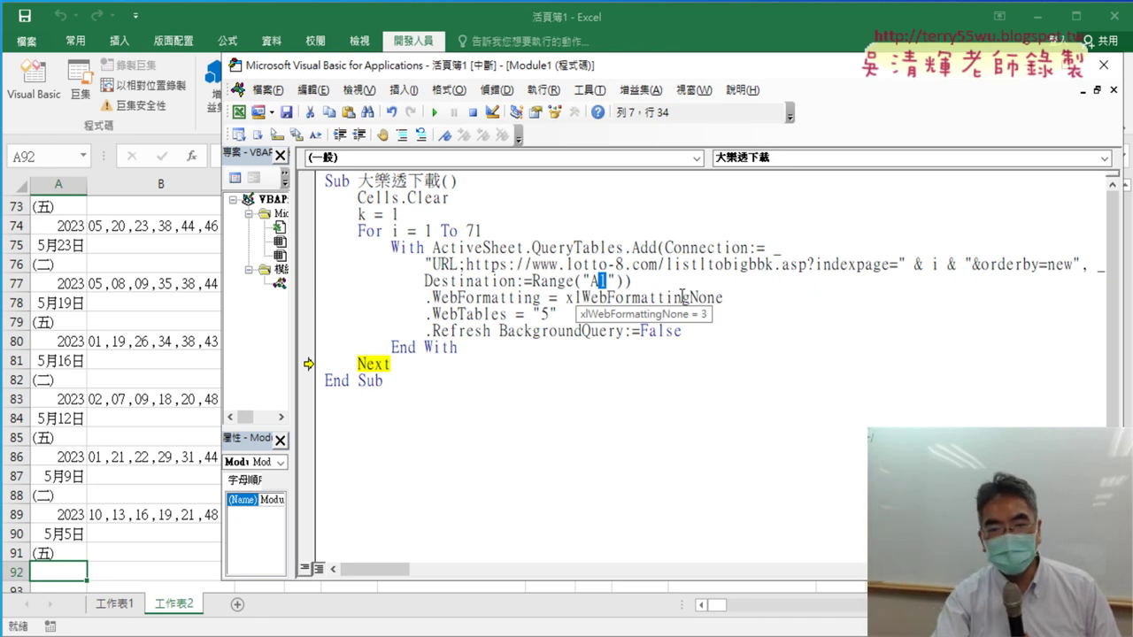
{"action": "key", "text": "BackSpace"}
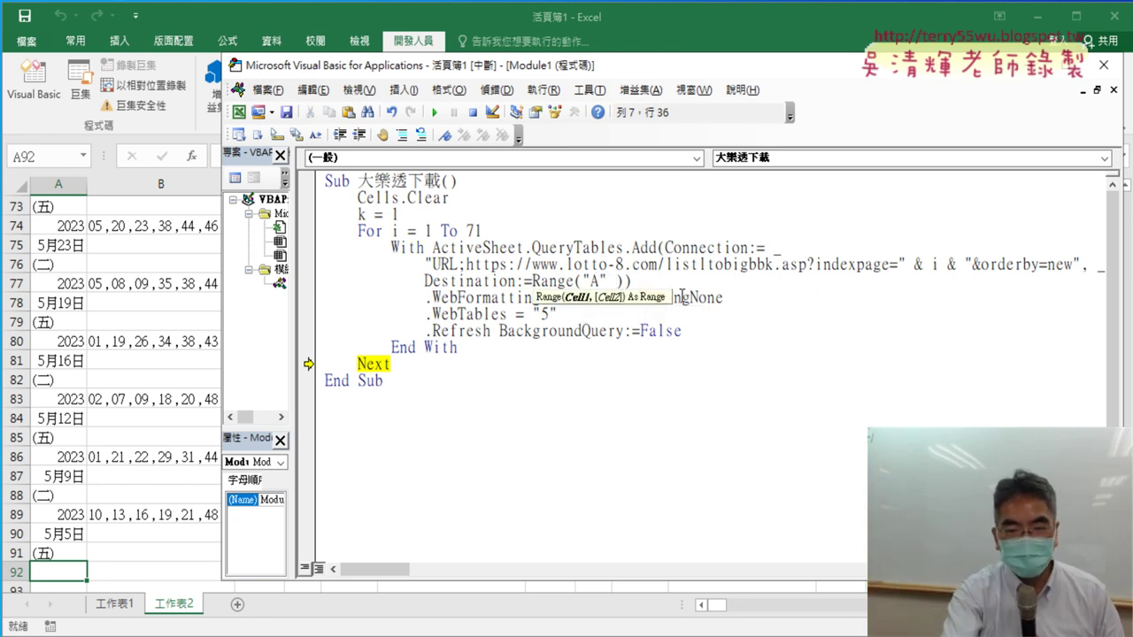
{"action": "type", "text": "& k"}
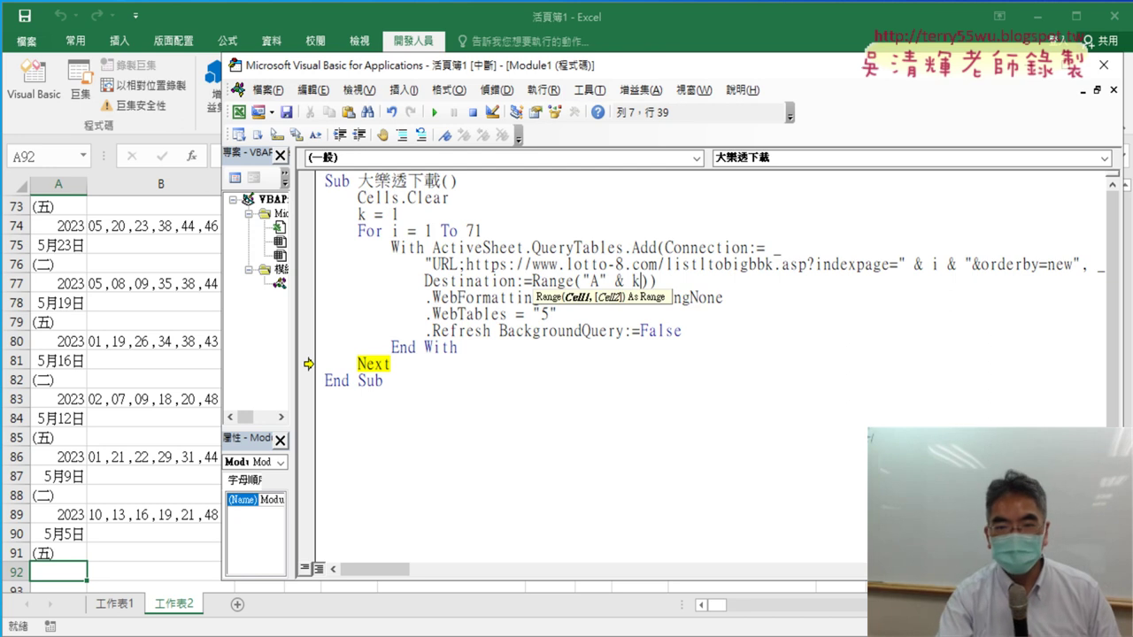
{"action": "left_click", "coordinate": [683, 303]}
{"action": "key", "text": "Return"}
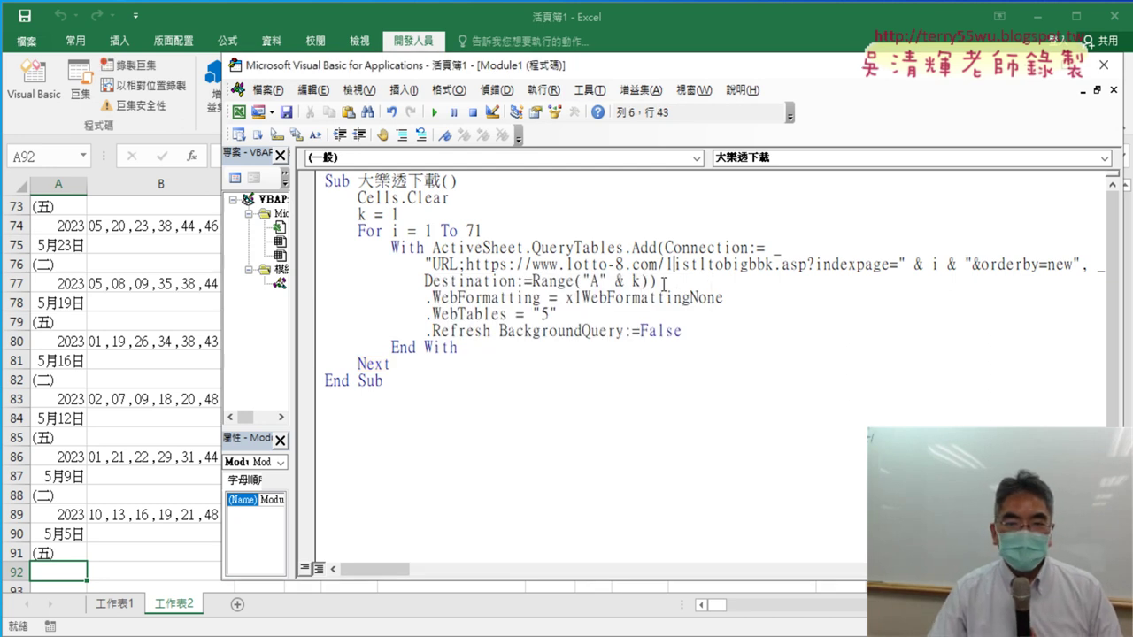
Highlight the new destination and Refresh lines, then open a blank line after End With
{"action": "left_click_drag", "start_coordinate": [664, 283], "coordinate": [483, 282]}
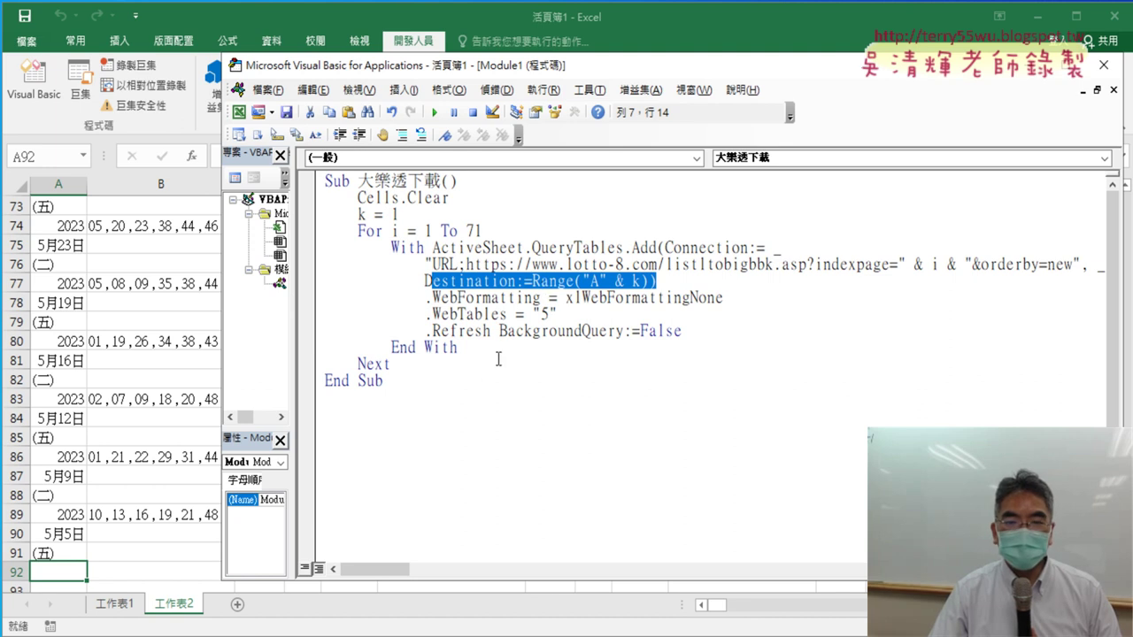
{"action": "left_click_drag", "start_coordinate": [681, 331], "coordinate": [425, 331]}
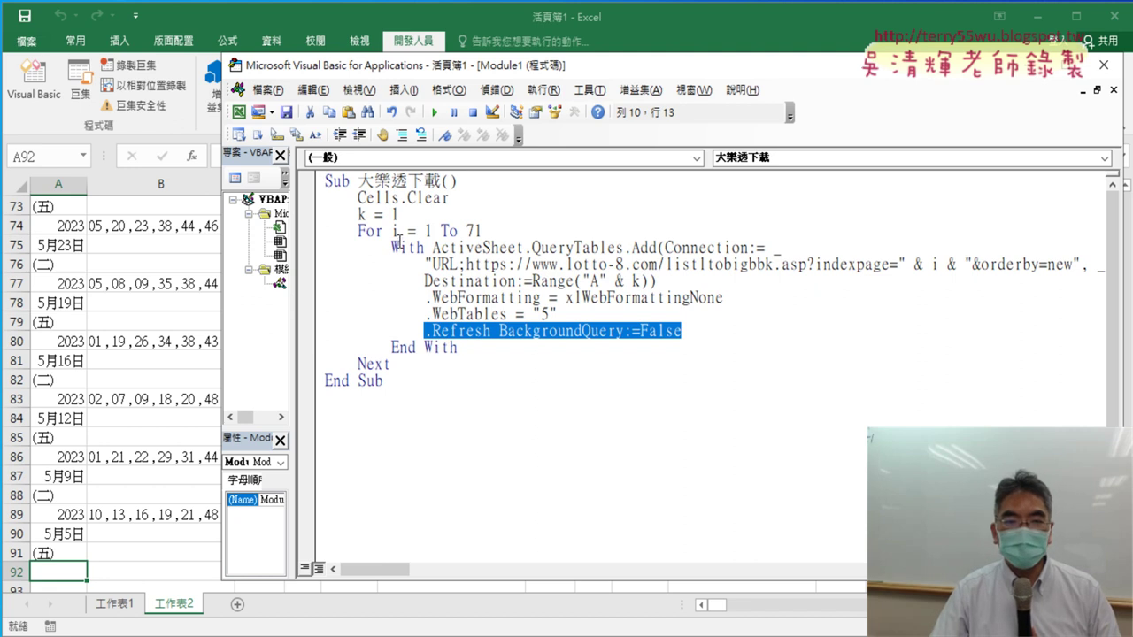
{"action": "left_click", "coordinate": [482, 353]}
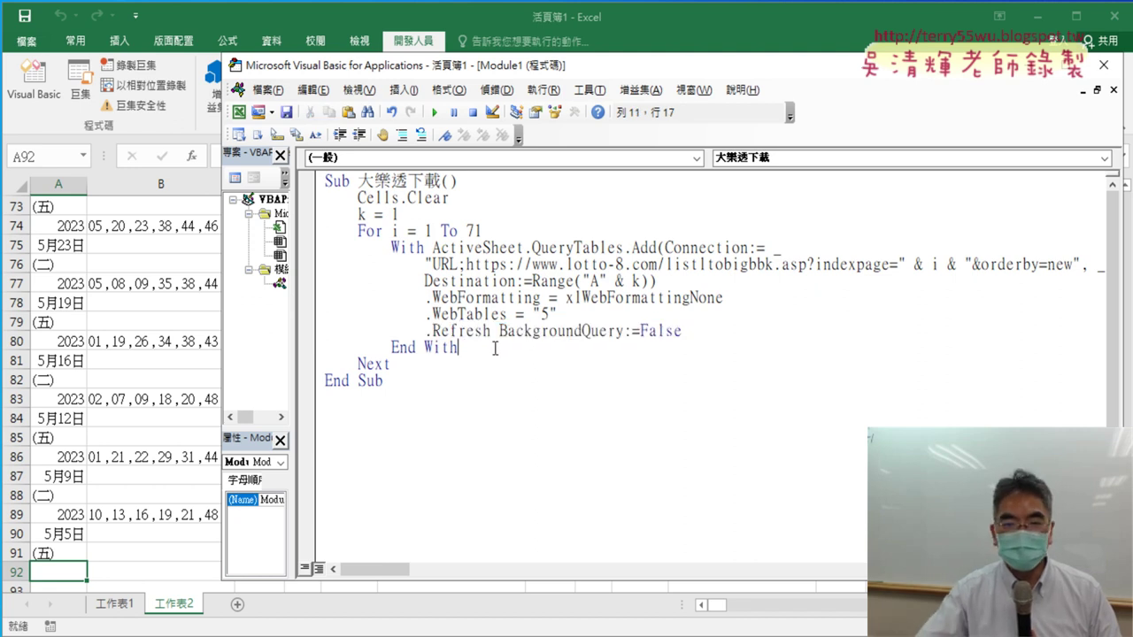
{"action": "key", "text": "Return"}
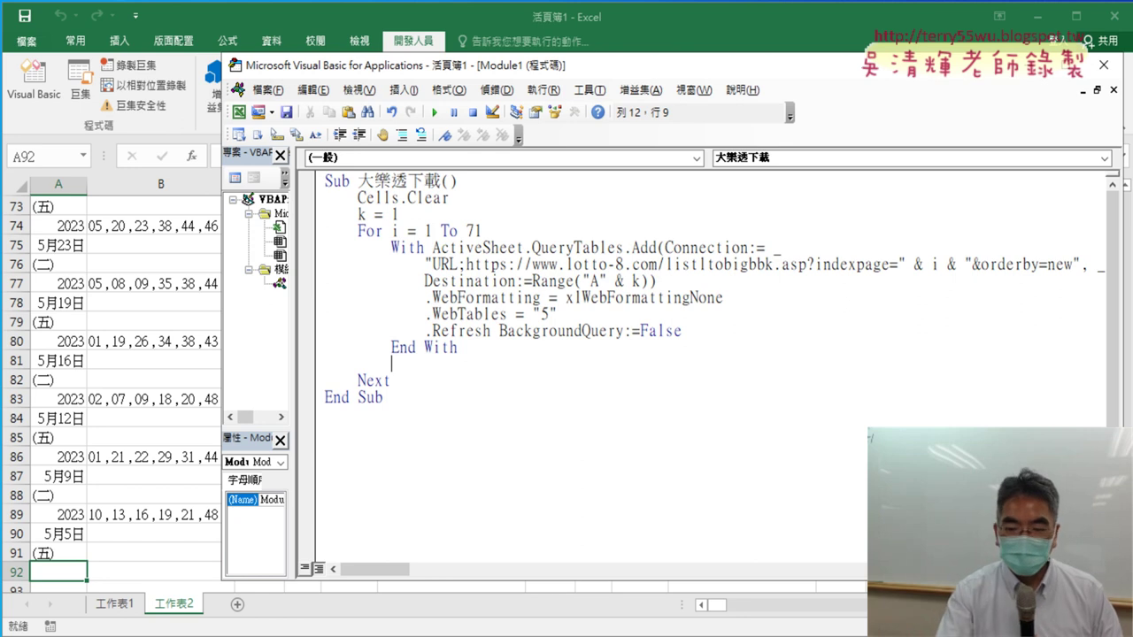
Enter k = Range("A1").End(xlDown).Row + 1 on the blank line before Next
{"action": "type", "text": "k="}
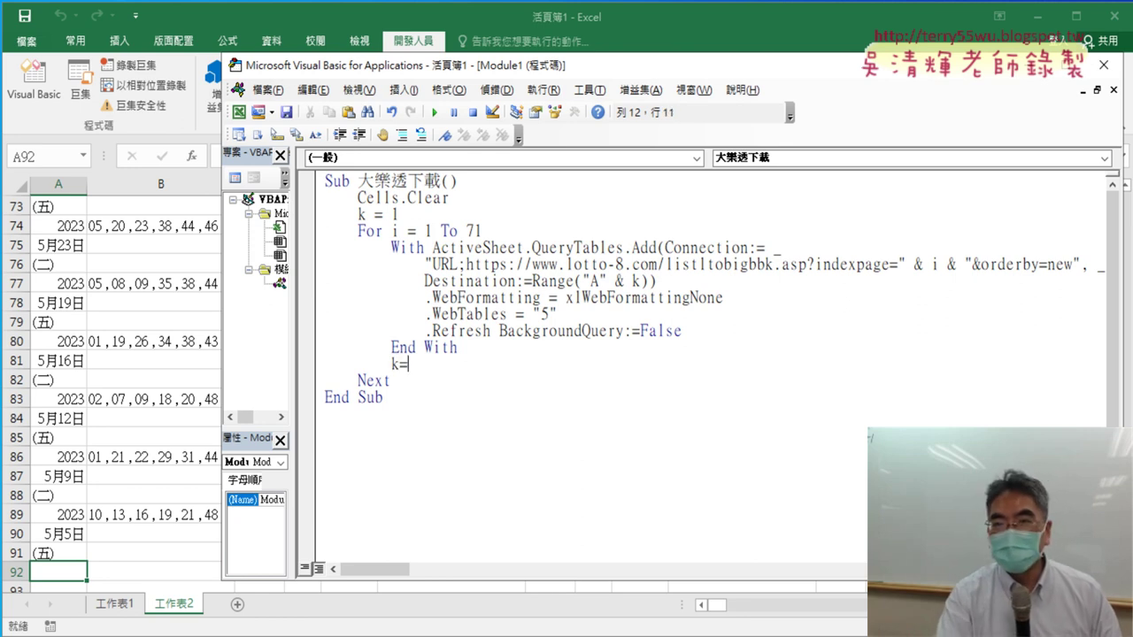
{"action": "type", "text": "ra"}
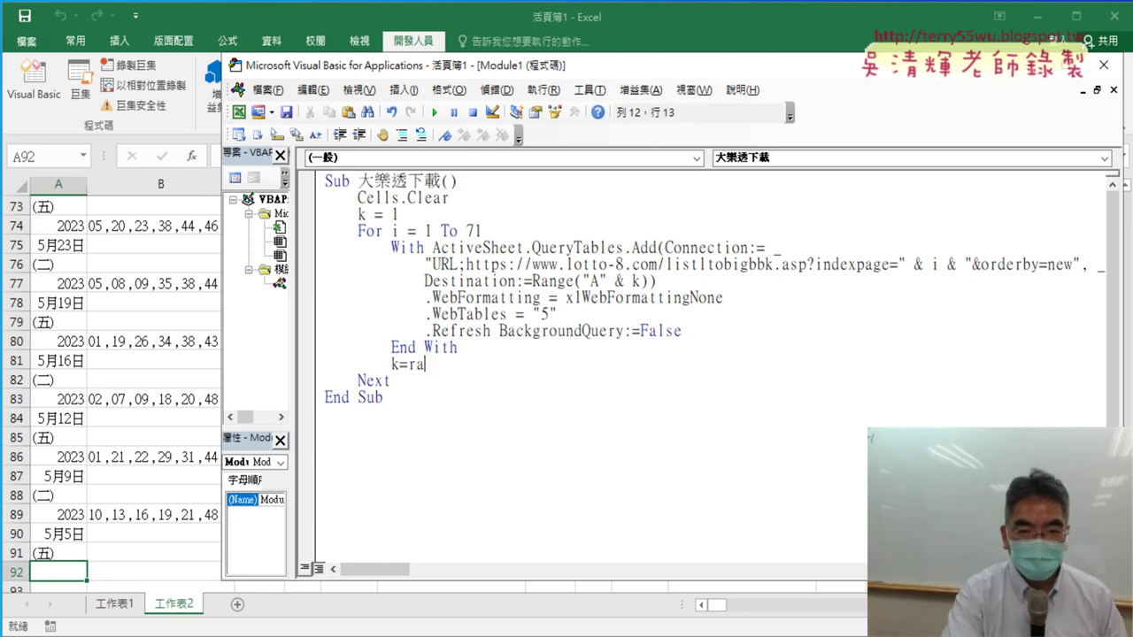
{"action": "type", "text": "nge"}
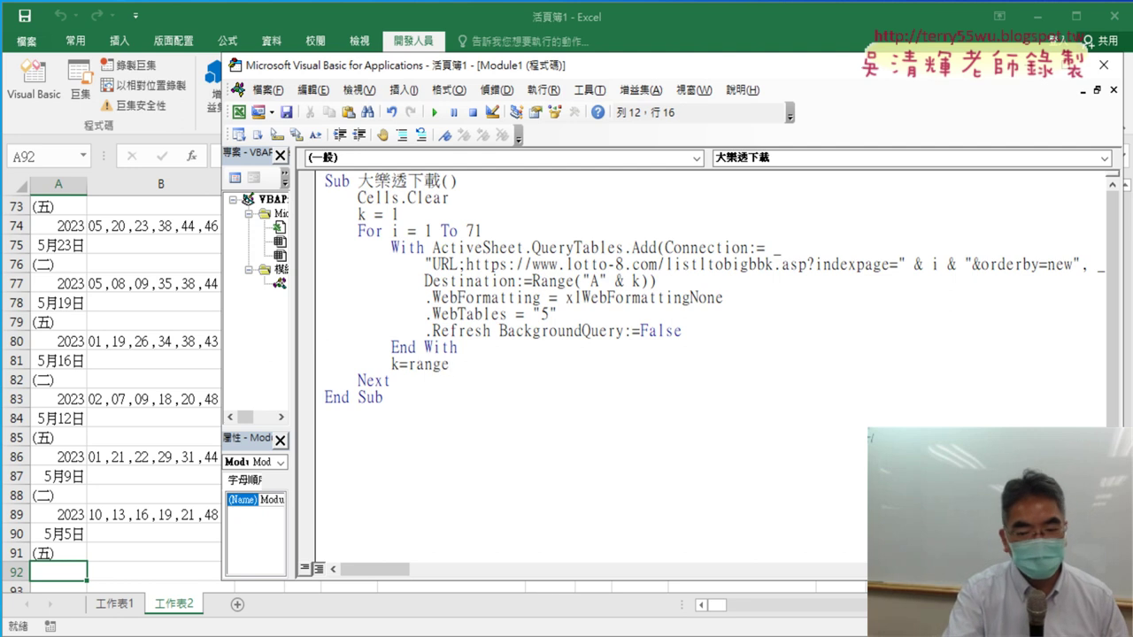
{"action": "type", "text": "("}
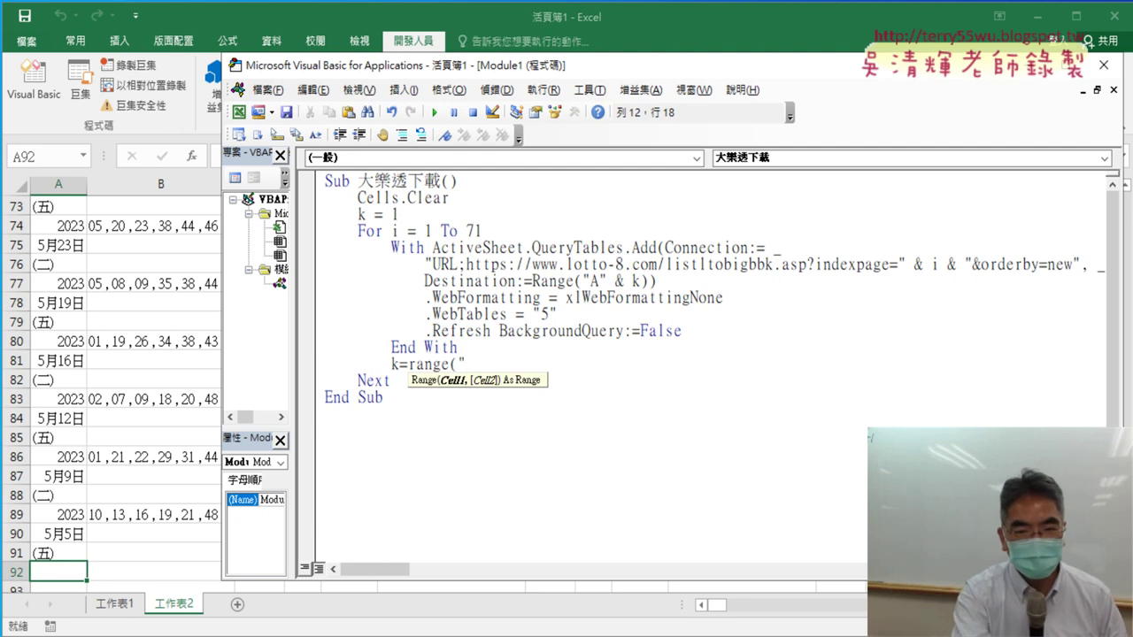
{"action": "type", "text": "A1\")"}
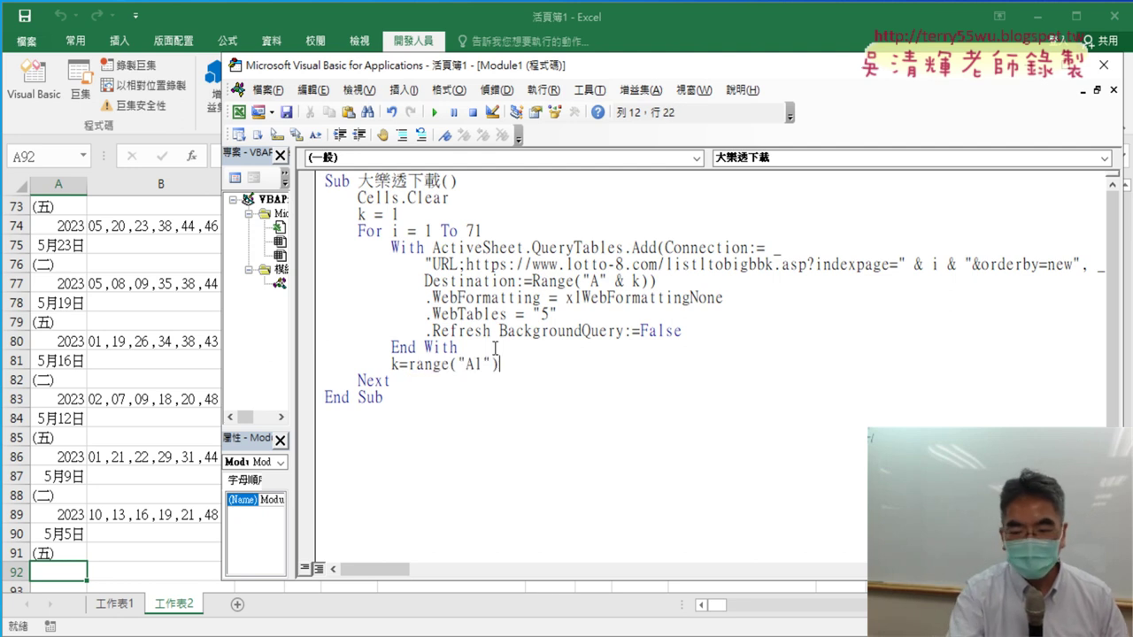
{"action": "type", "text": ".E"}
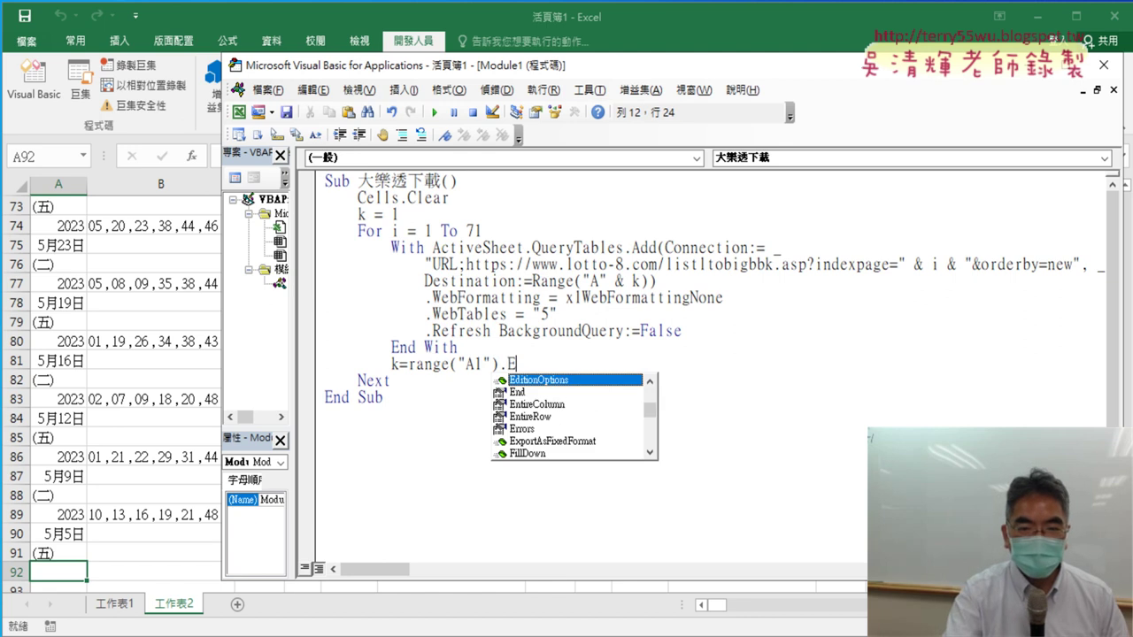
{"action": "type", "text": "nd ("}
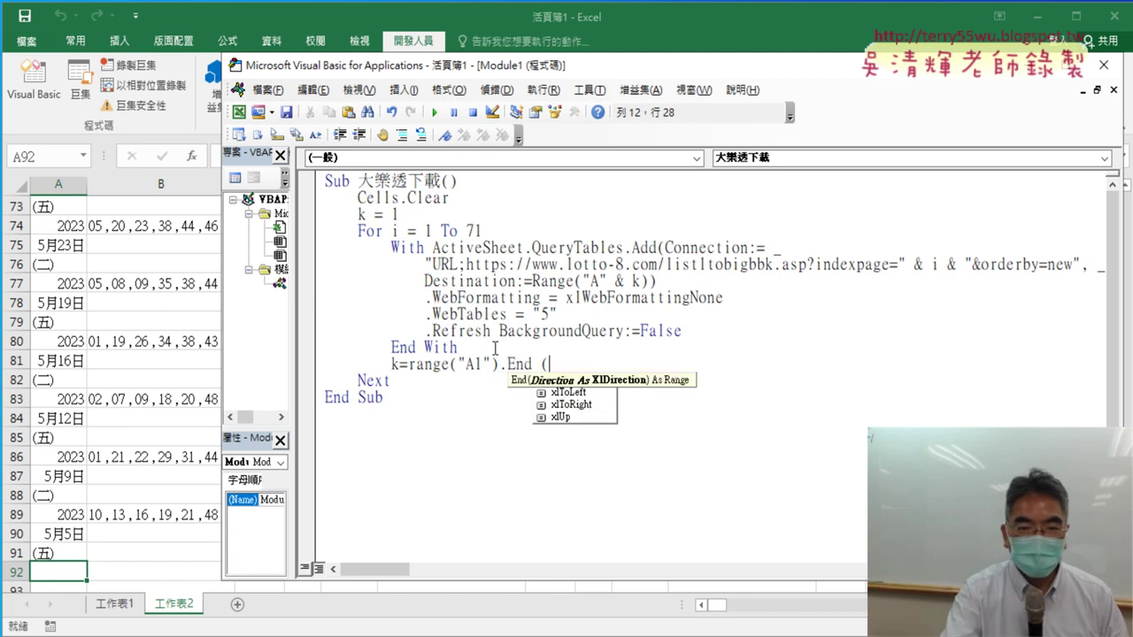
{"action": "type", "text": "xlDown "}
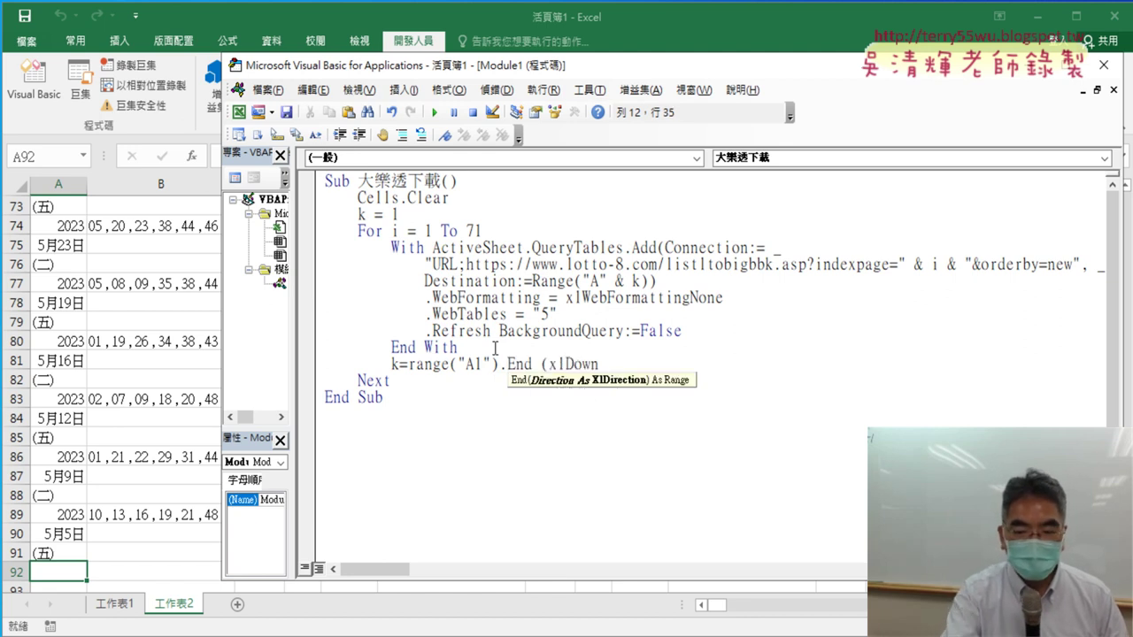
{"action": "type", "text": ").r"}
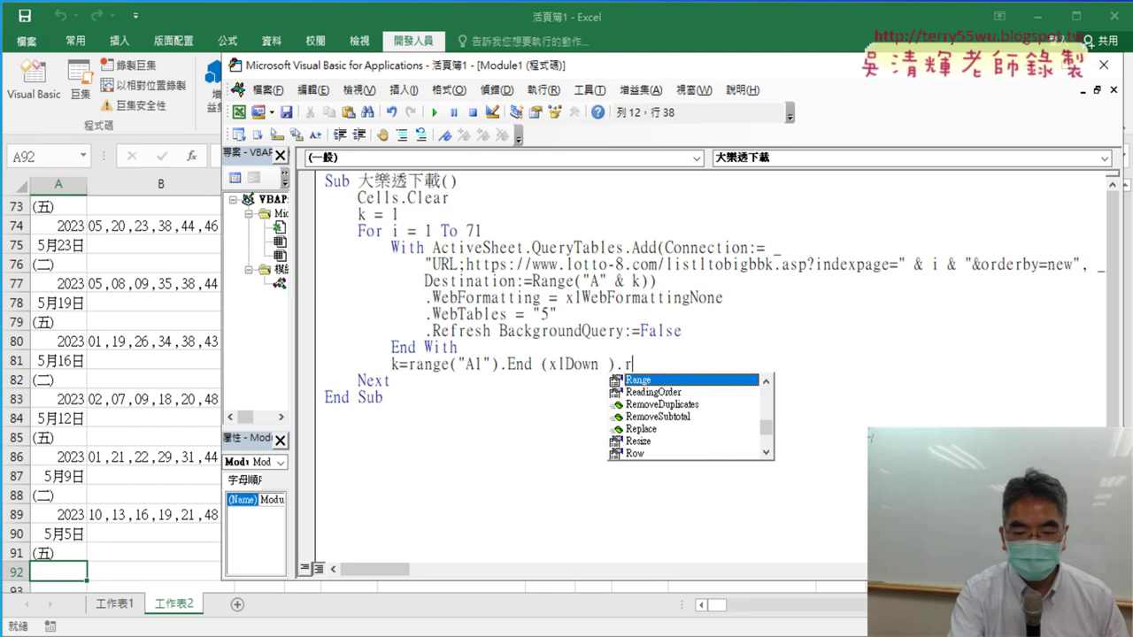
{"action": "type", "text": "ow+"}
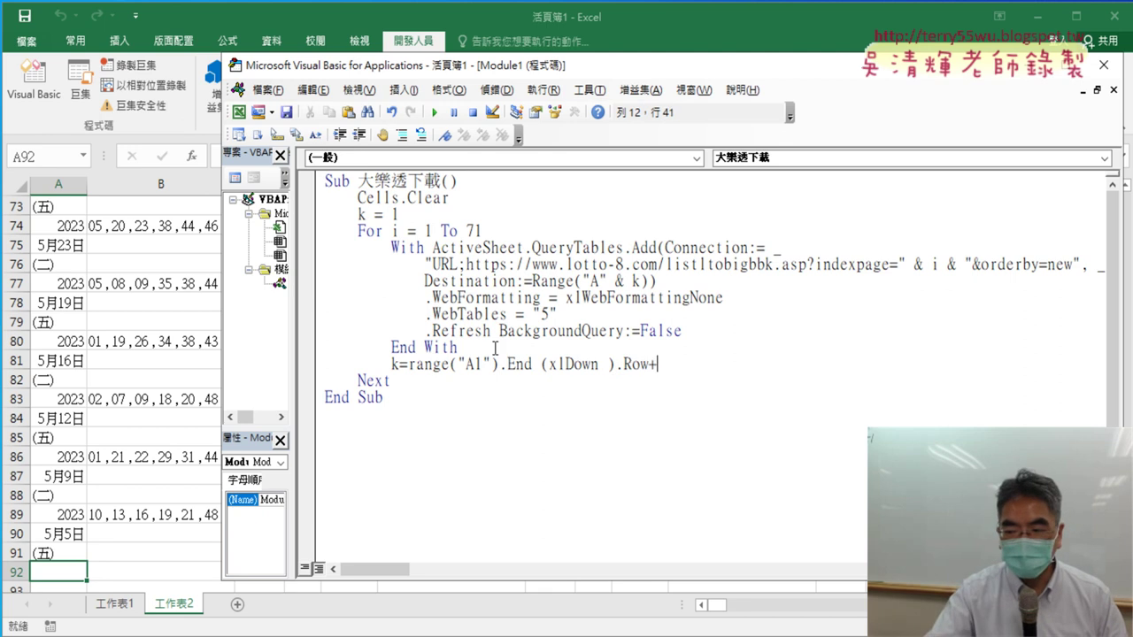
{"action": "type", "text": "1"}
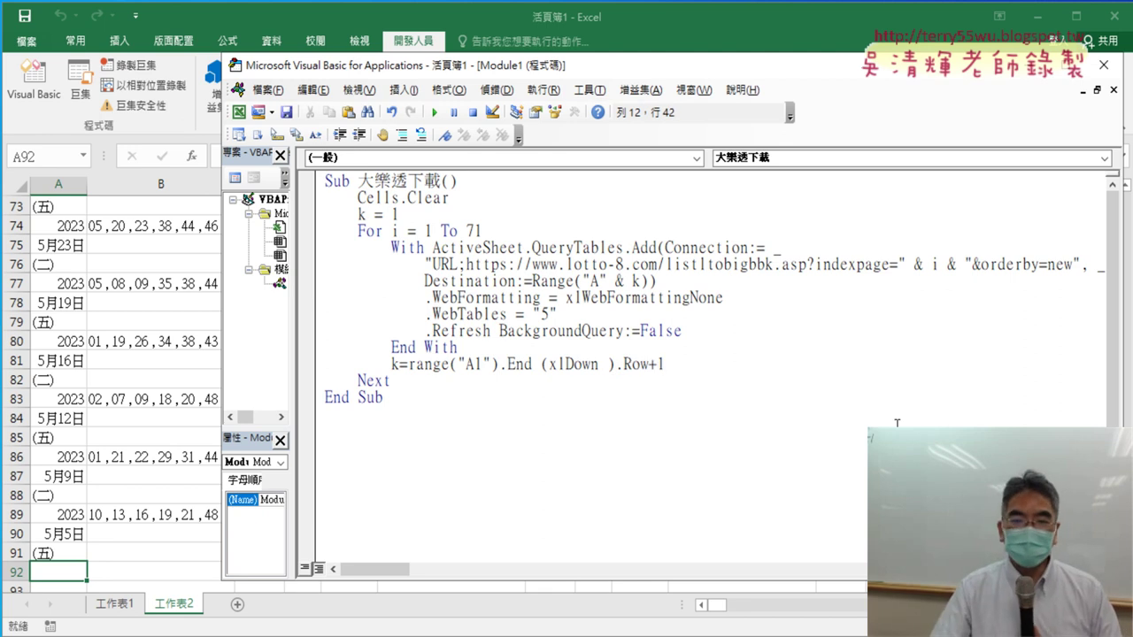
{"action": "left_click", "coordinate": [897, 423]}
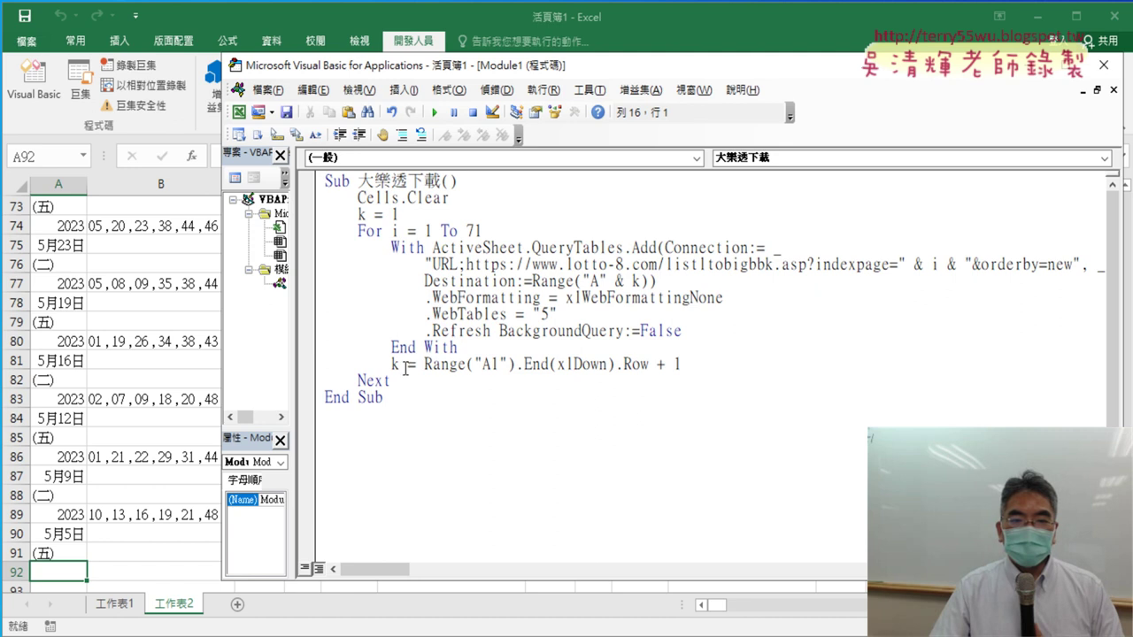
{"action": "left_click_drag", "start_coordinate": [405, 367], "coordinate": [389, 366]}
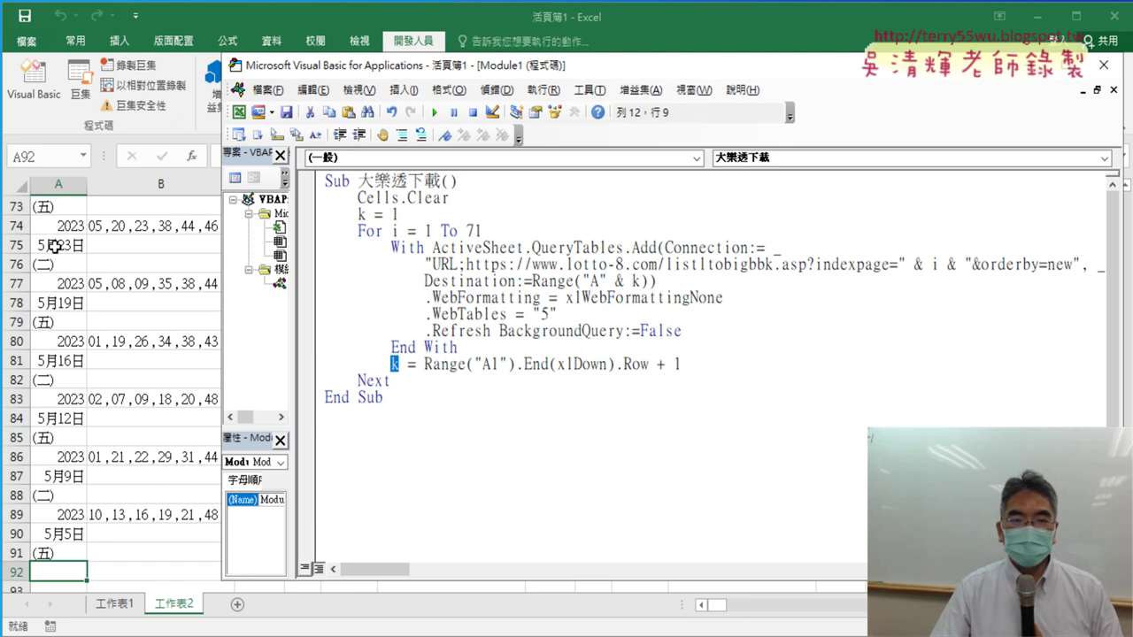
{"action": "left_click_drag", "start_coordinate": [400, 215], "coordinate": [355, 215]}
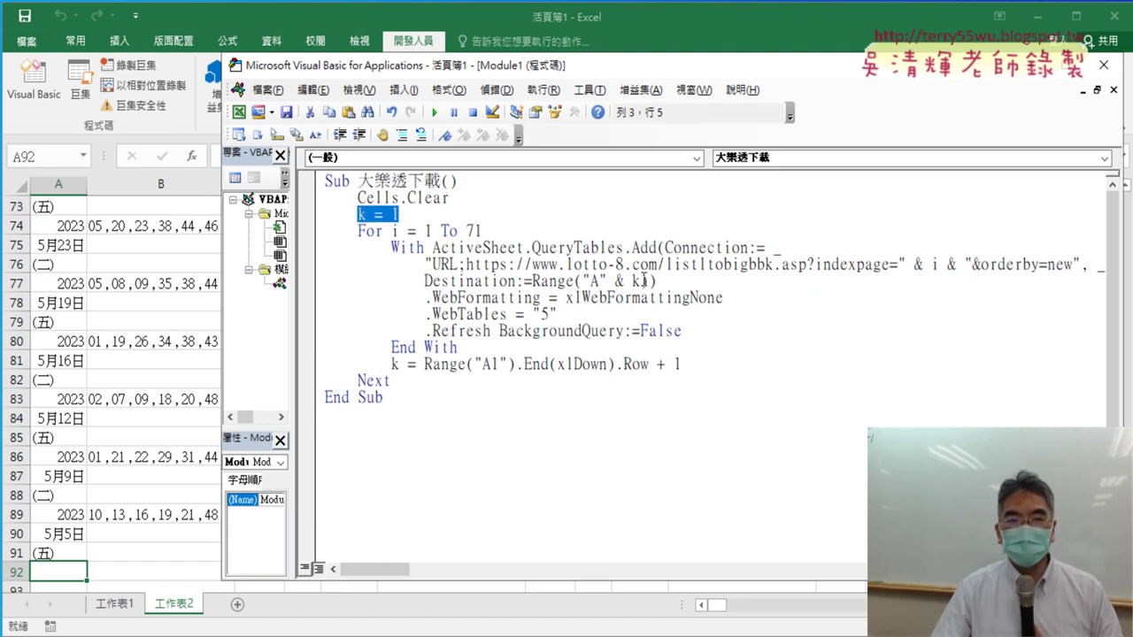
{"action": "left_click_drag", "start_coordinate": [640, 281], "coordinate": [607, 281]}
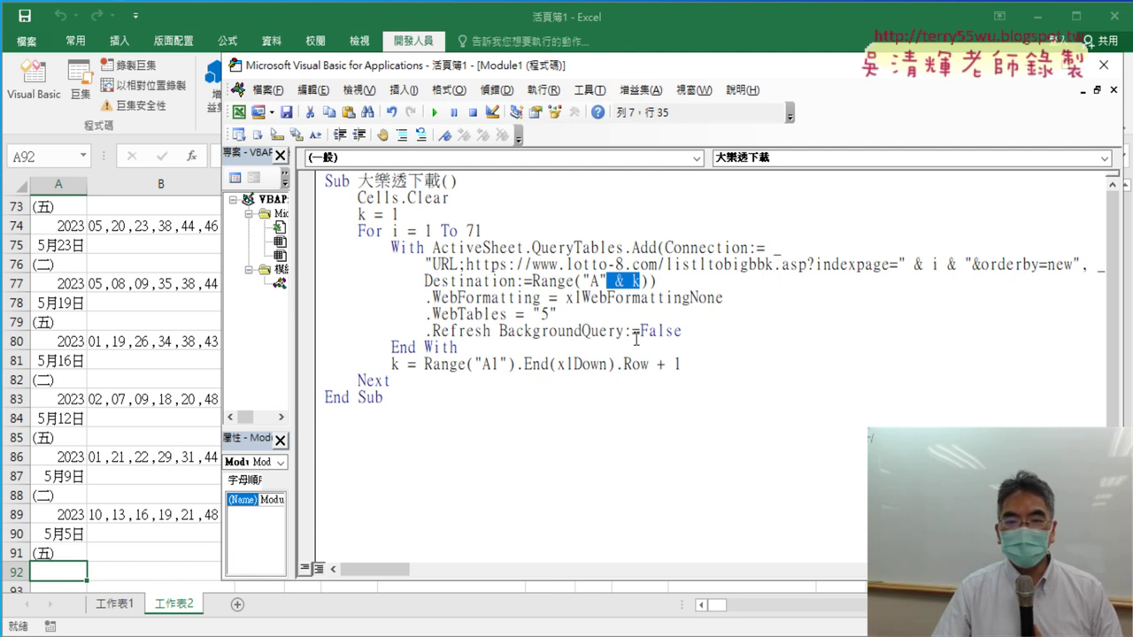
{"action": "left_click_drag", "start_coordinate": [686, 363], "coordinate": [598, 364]}
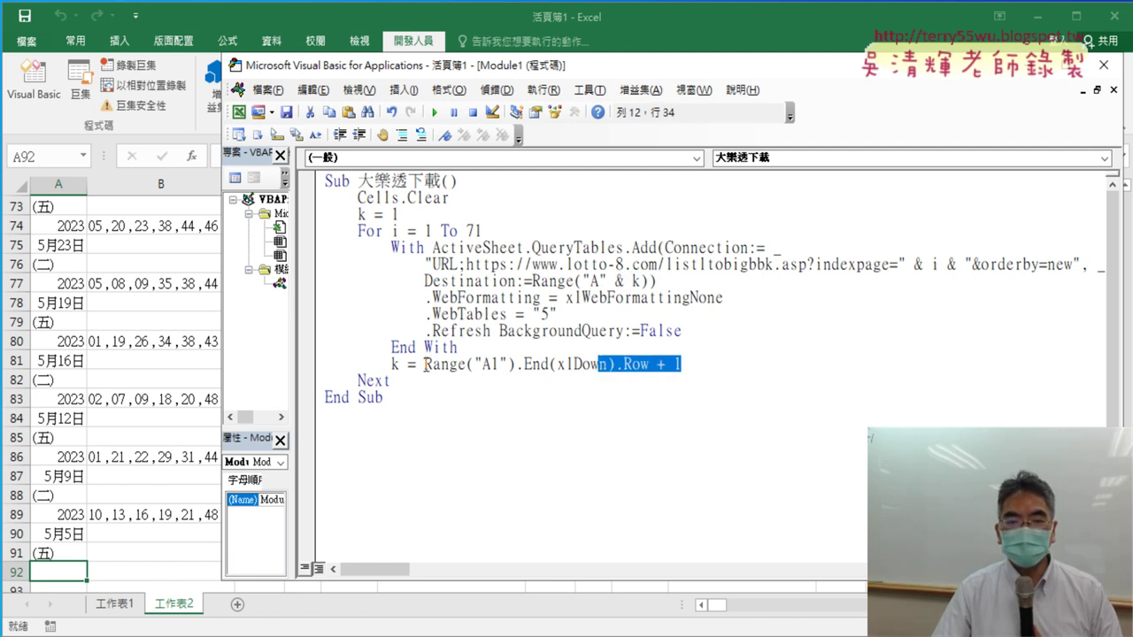
{"action": "left_click_drag", "start_coordinate": [425, 364], "coordinate": [663, 363]}
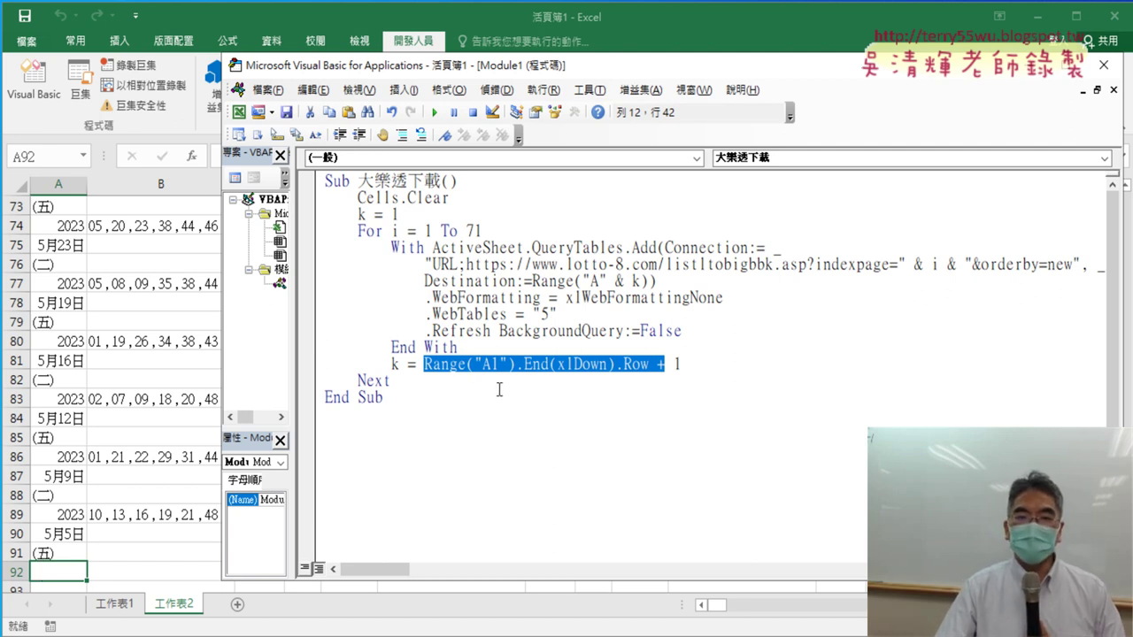
{"action": "left_click_drag", "start_coordinate": [399, 215], "coordinate": [358, 214]}
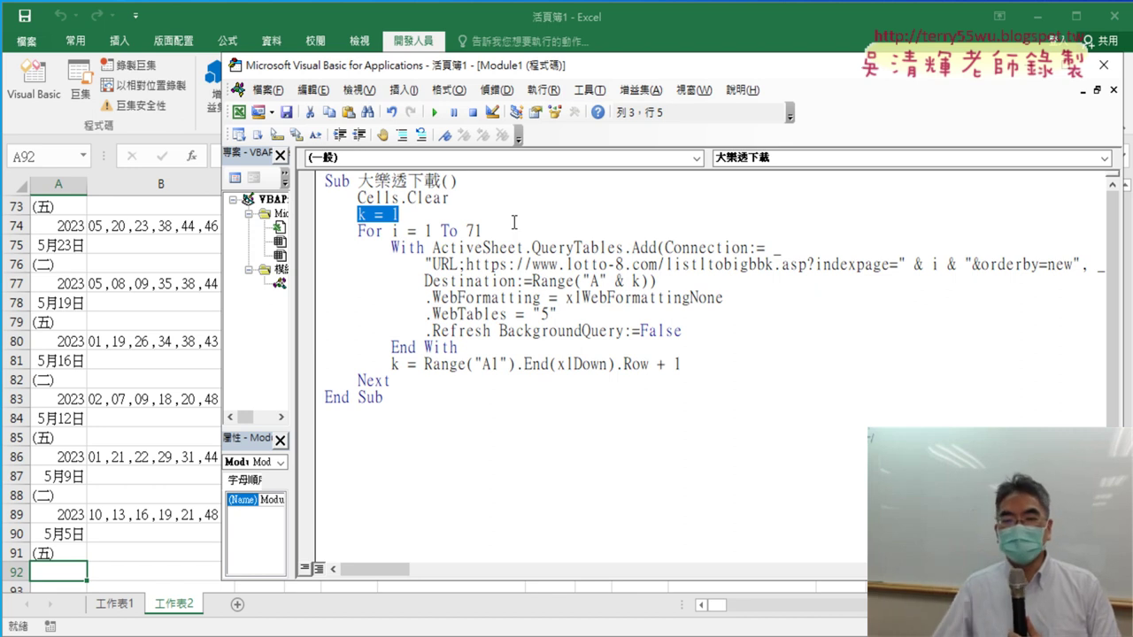
{"action": "left_click_drag", "start_coordinate": [423, 364], "coordinate": [649, 363]}
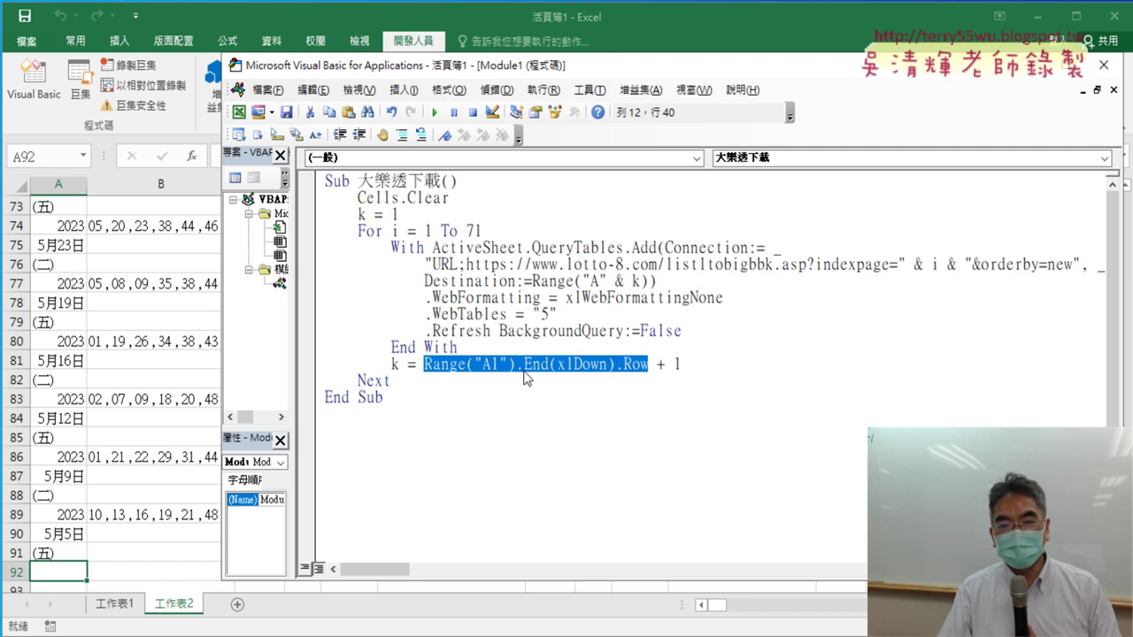
Step through the revised macro with F8 up to the first web query download
{"action": "left_click", "coordinate": [451, 311]}
{"action": "key", "text": "F8"}
{"action": "key", "text": "F8"}
{"action": "key", "text": "F8"}
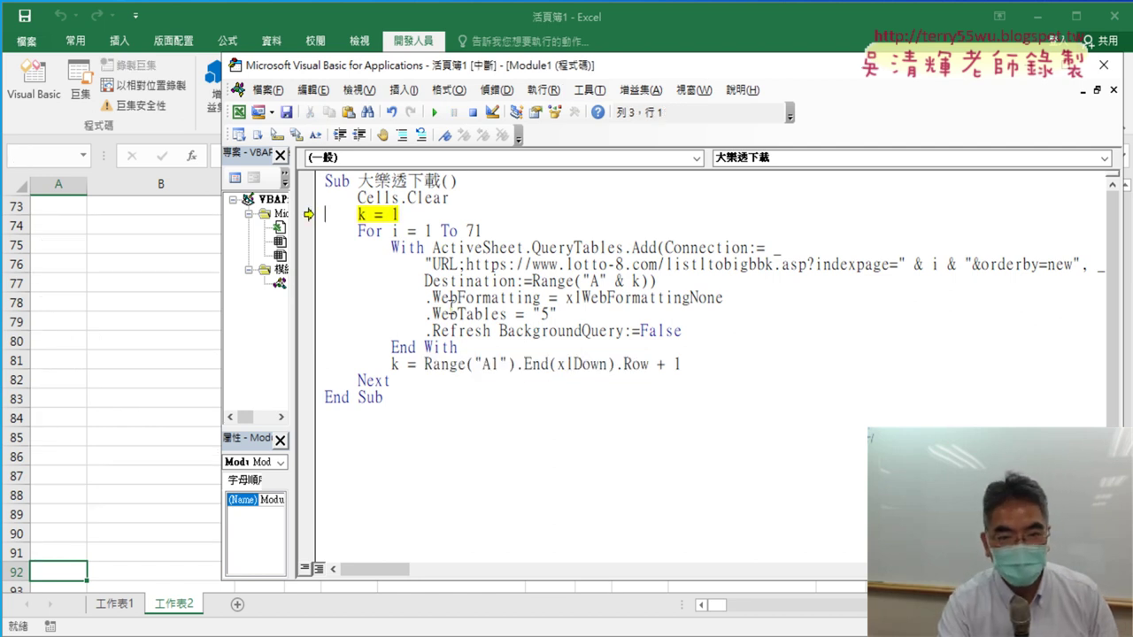
{"action": "key", "text": "F8"}
{"action": "key", "text": "F8"}
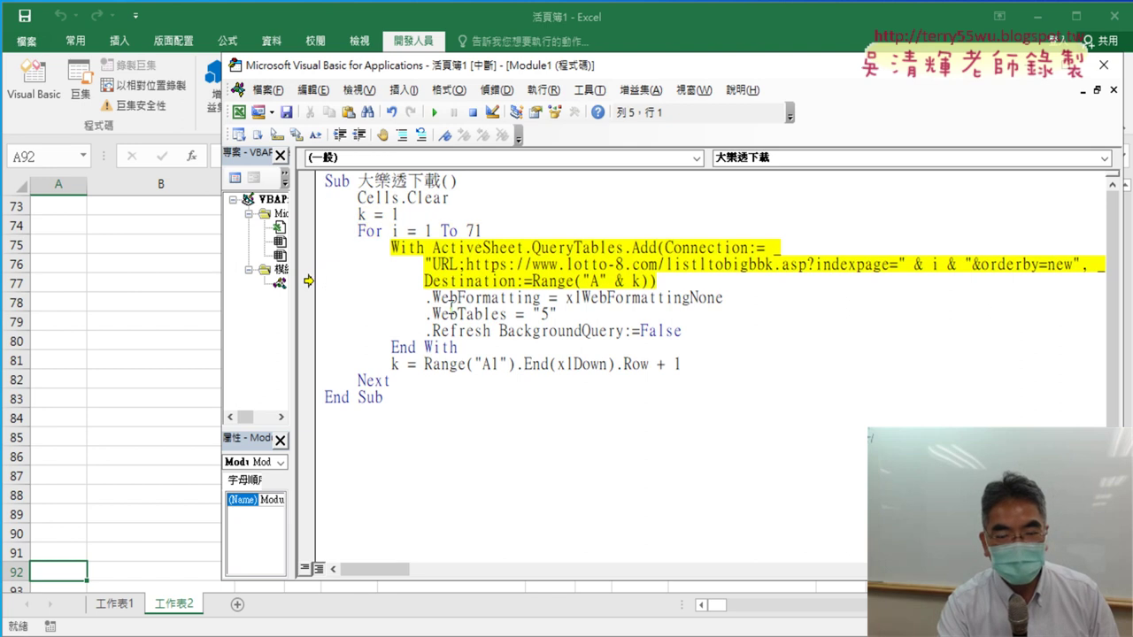
{"action": "key", "text": "F8"}
{"action": "key", "text": "F8"}
{"action": "key", "text": "F8"}
{"action": "key", "text": "F8"}
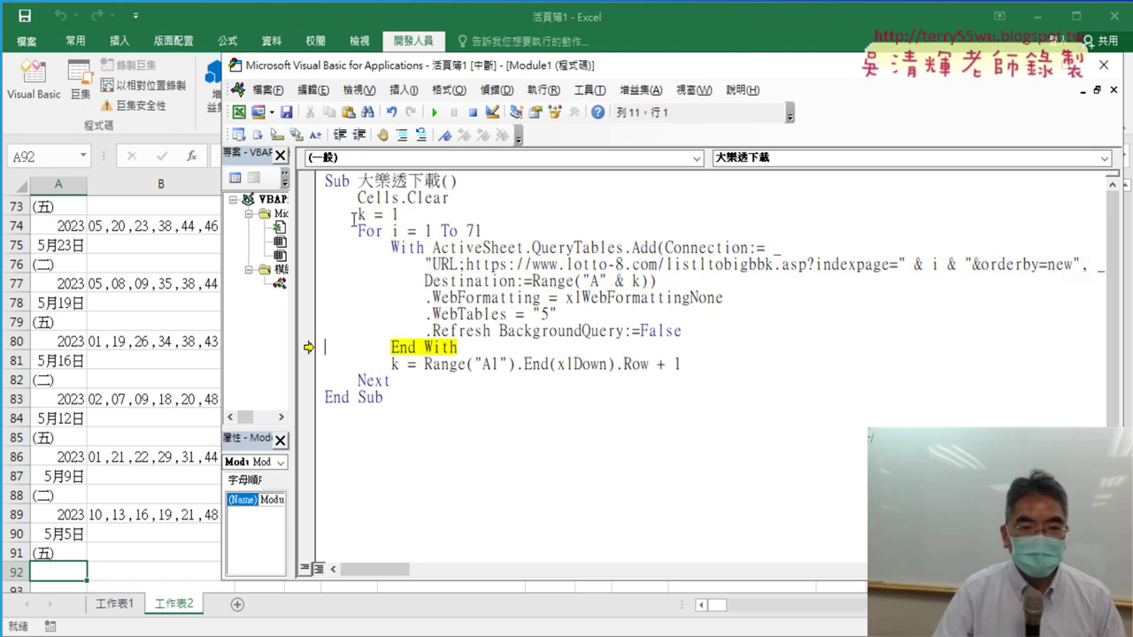
Inspect the "A" & k destination value, then step on to the k update line
{"action": "mouse_move", "coordinate": [363, 221]}
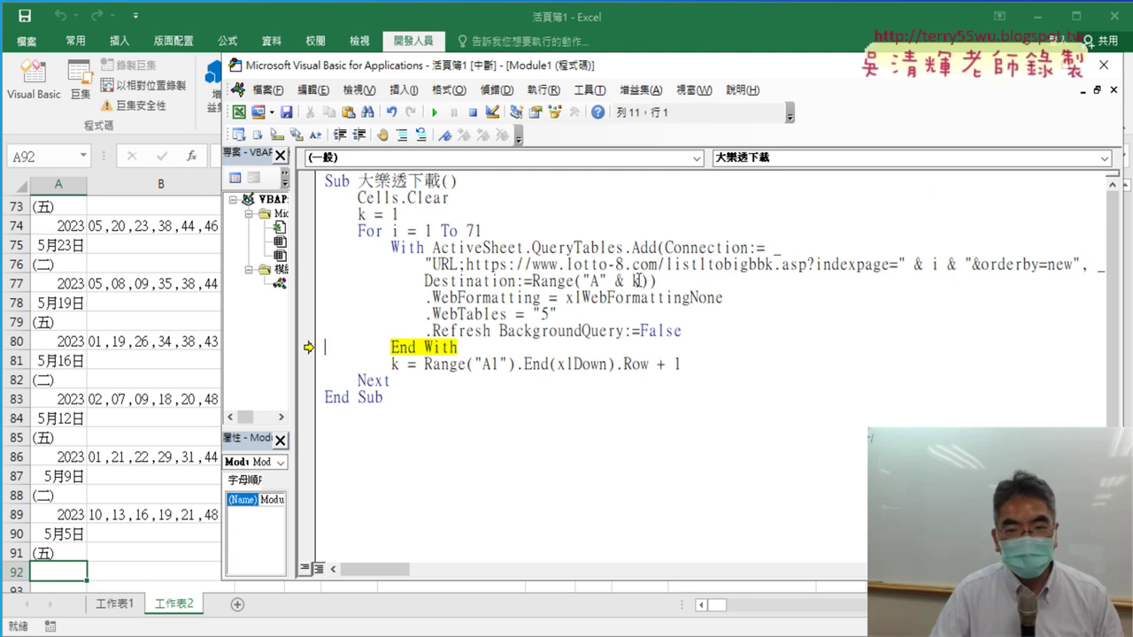
{"action": "left_click_drag", "start_coordinate": [640, 281], "coordinate": [582, 282]}
{"action": "mouse_move", "coordinate": [619, 284]}
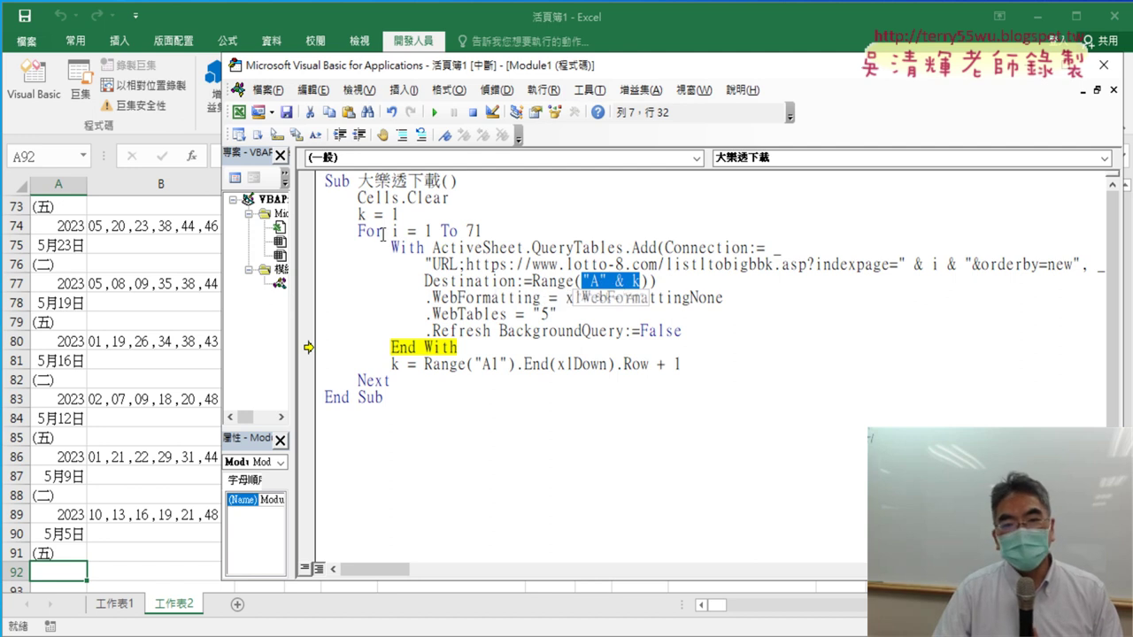
{"action": "left_click", "coordinate": [663, 280]}
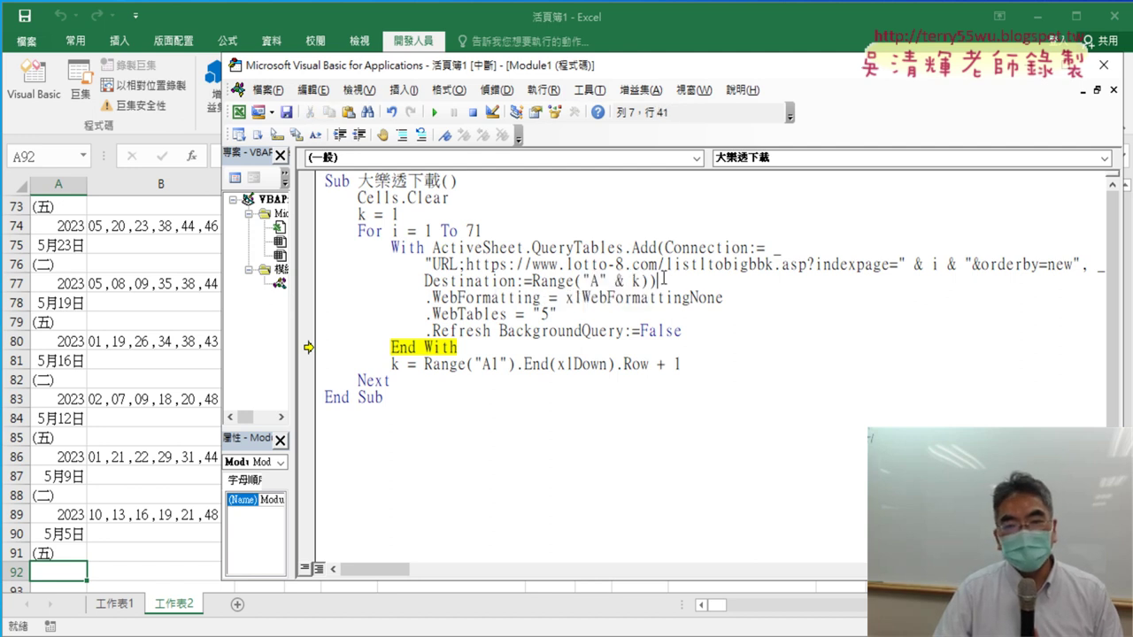
{"action": "left_click_drag", "start_coordinate": [633, 282], "coordinate": [607, 281]}
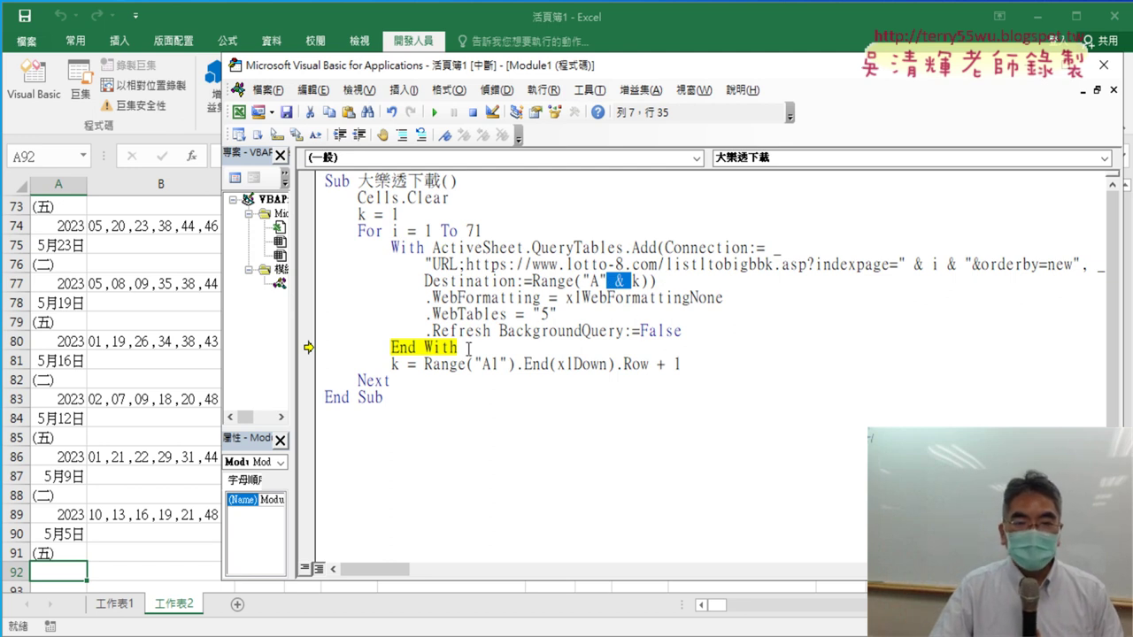
{"action": "mouse_move", "coordinate": [395, 367]}
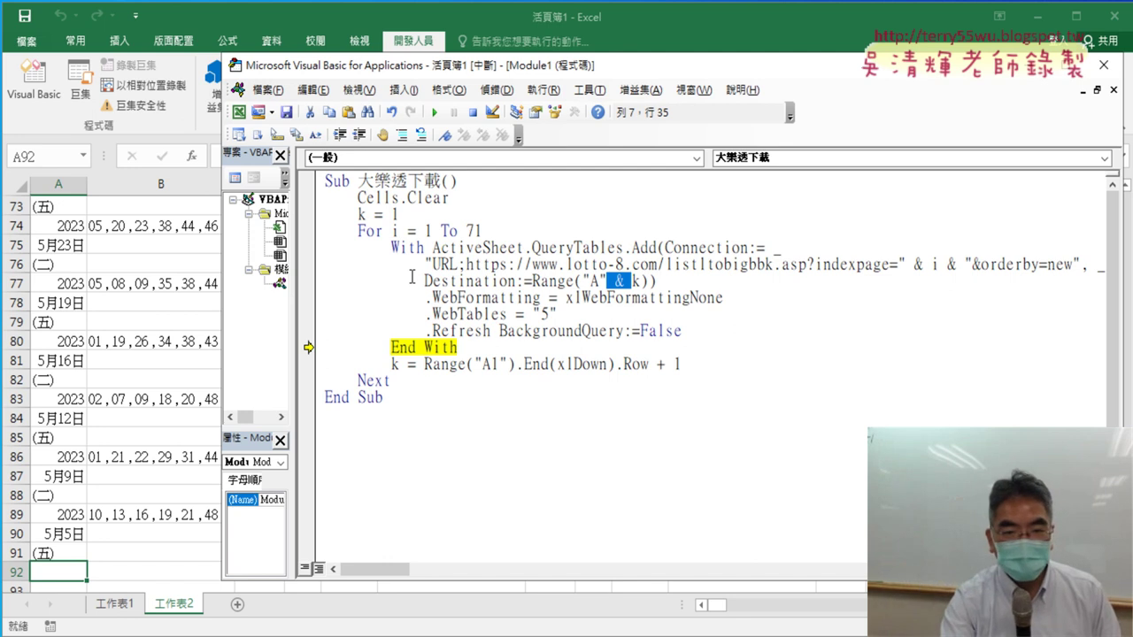
{"action": "key", "text": "F8"}
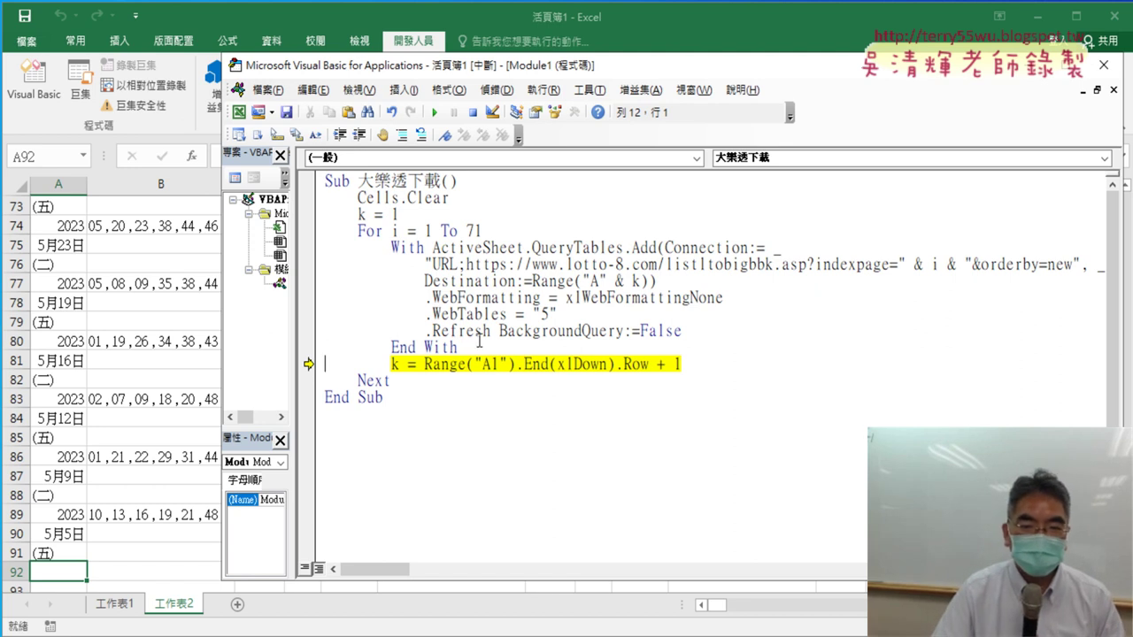
Check that the next-row expression evaluates to 92, then step to Next
{"action": "mouse_move", "coordinate": [453, 364]}
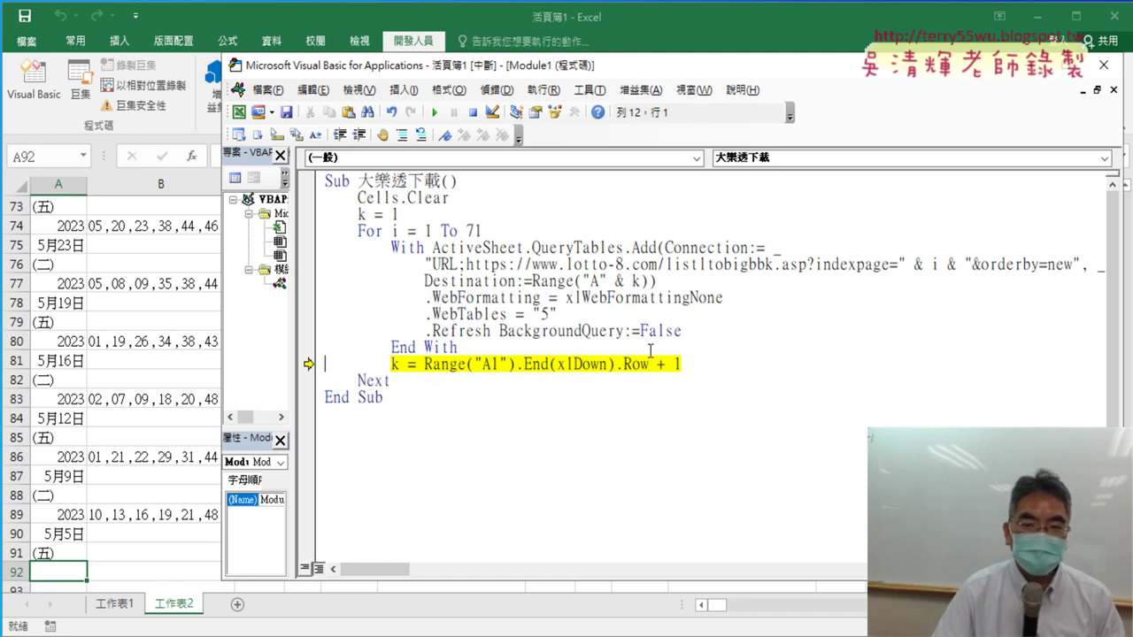
{"action": "left_click_drag", "start_coordinate": [695, 365], "coordinate": [425, 368]}
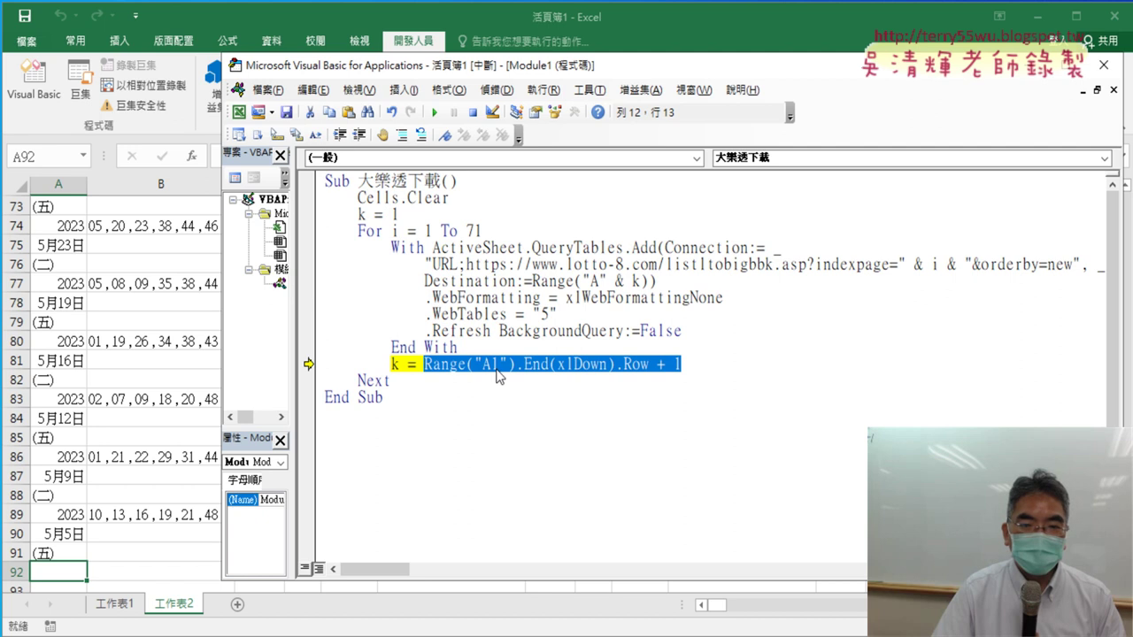
{"action": "mouse_move", "coordinate": [541, 373]}
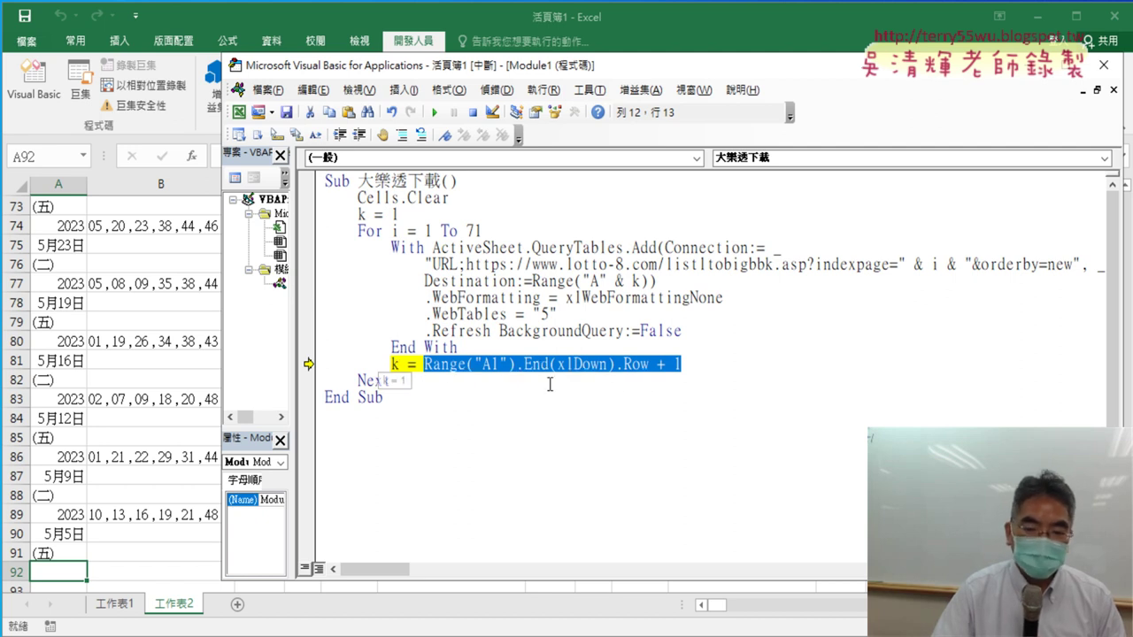
{"action": "key", "text": "F8"}
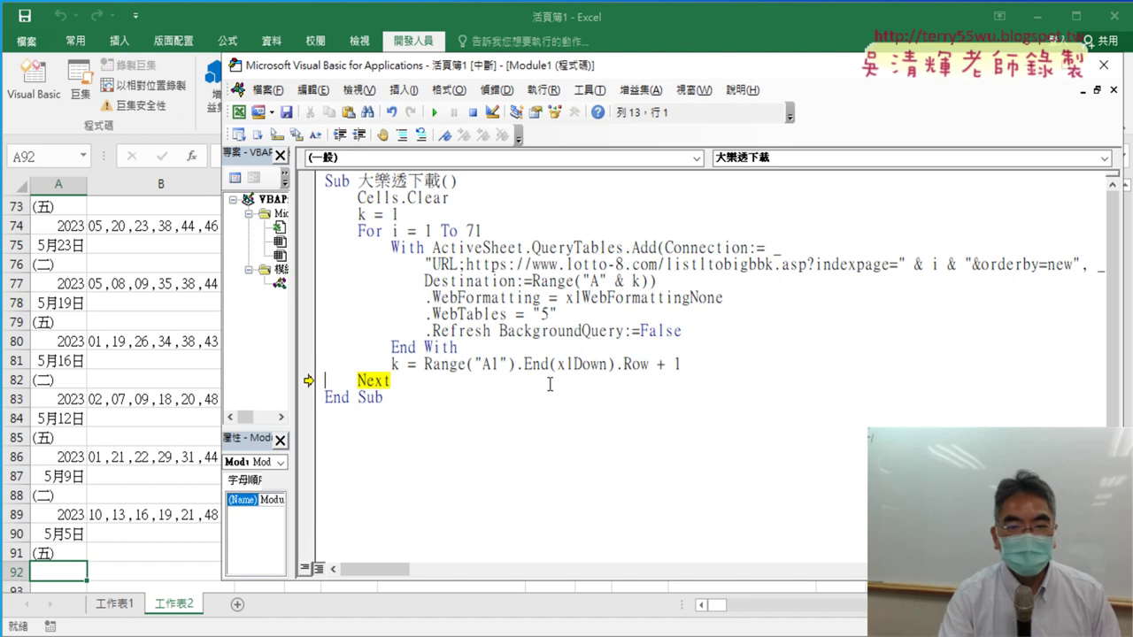
Step through the second pass so page 2 downloads starting at row 92
{"action": "mouse_move", "coordinate": [395, 364]}
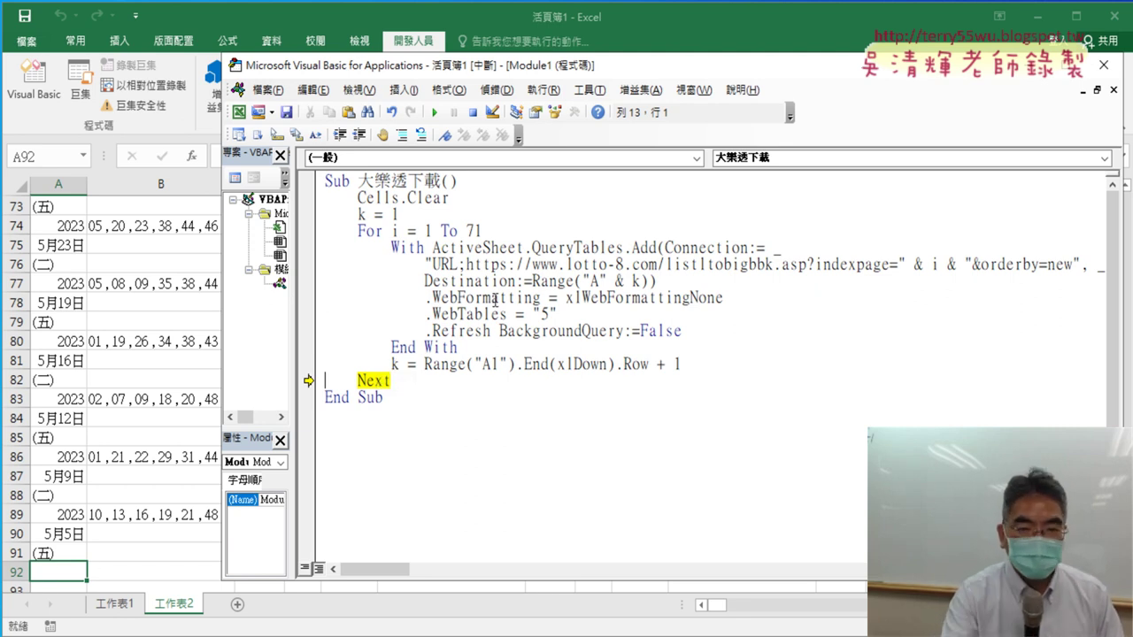
{"action": "key", "text": "F8"}
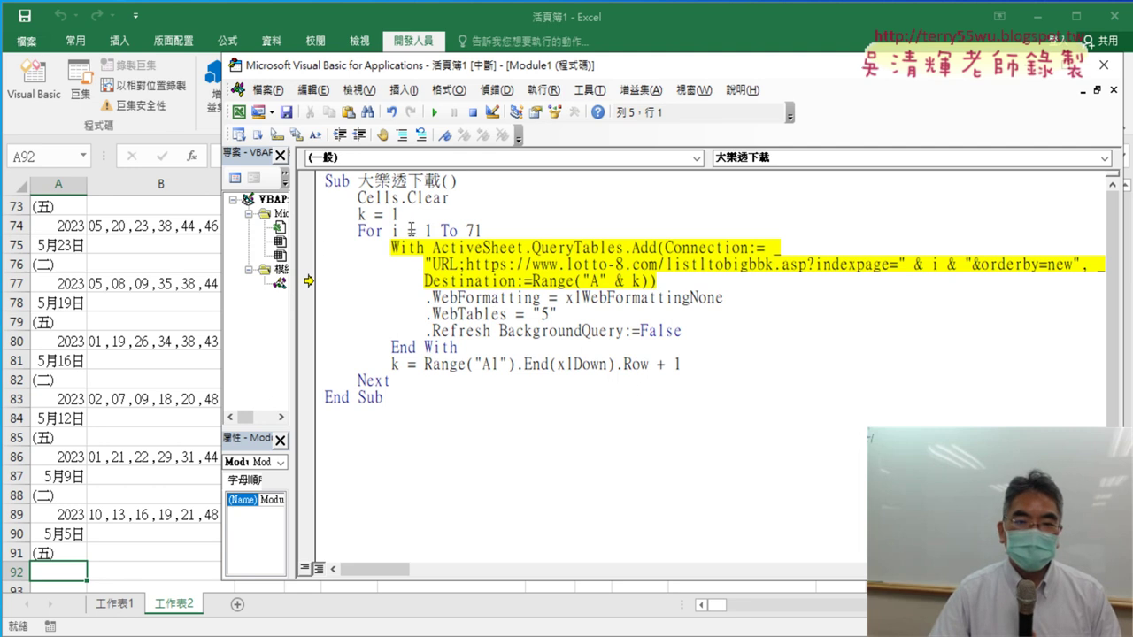
{"action": "mouse_move", "coordinate": [395, 230]}
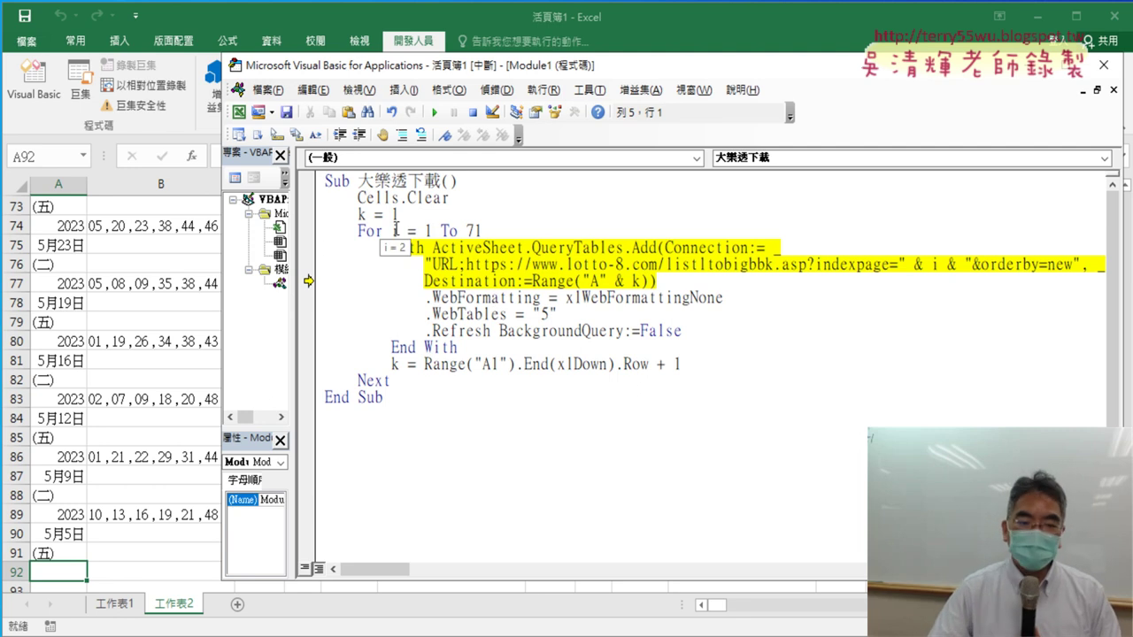
{"action": "key", "text": "F8"}
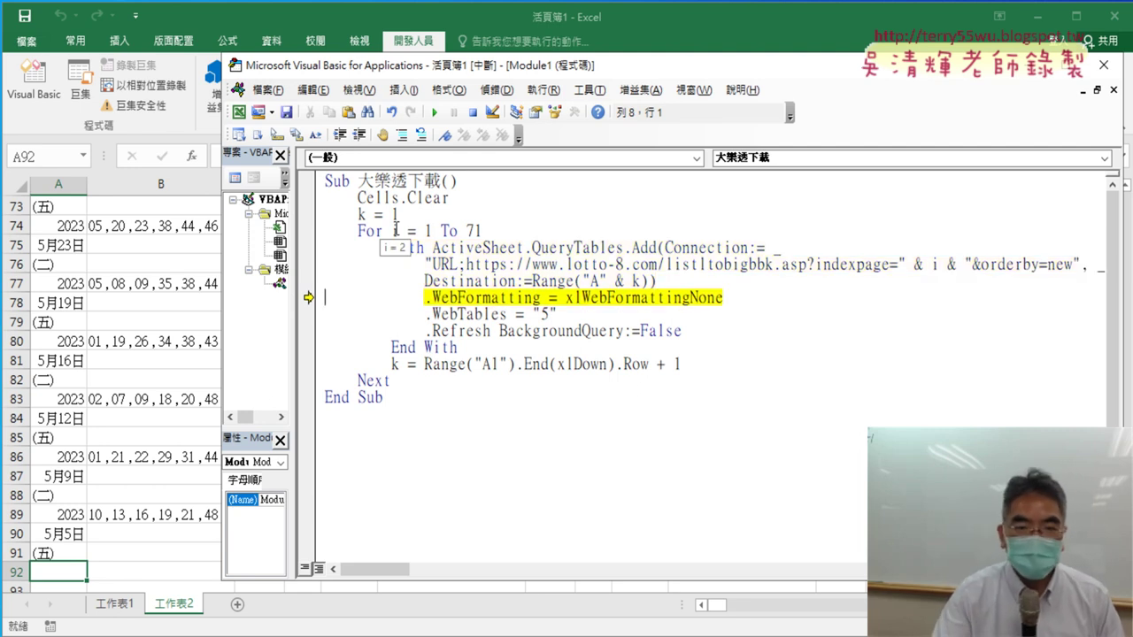
{"action": "mouse_move", "coordinate": [638, 282]}
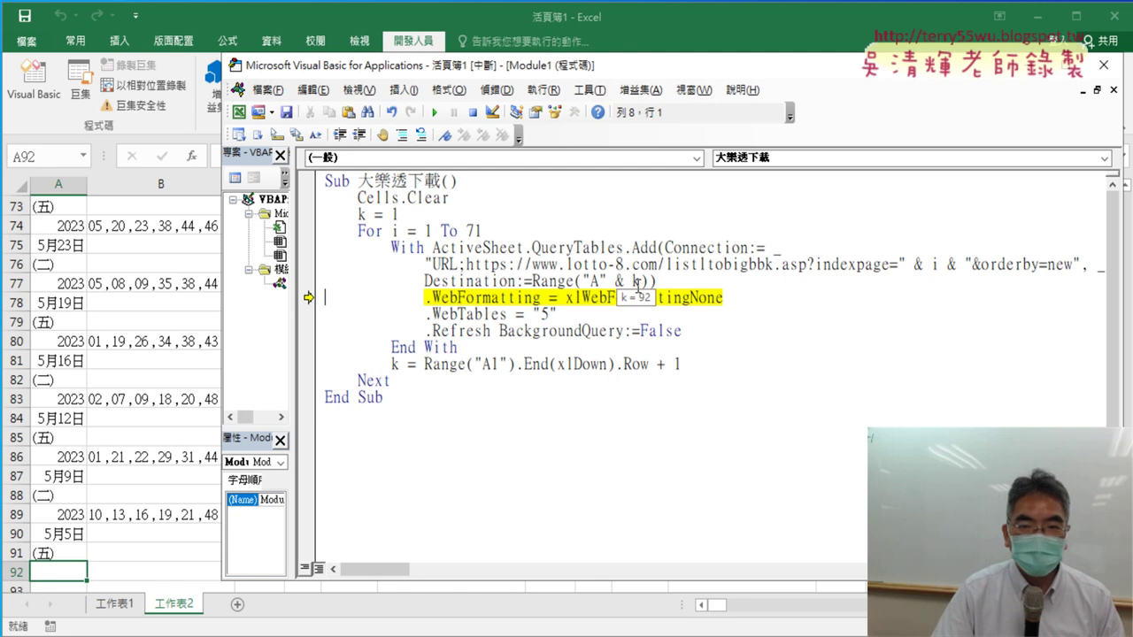
{"action": "key", "text": "F8"}
{"action": "key", "text": "F8"}
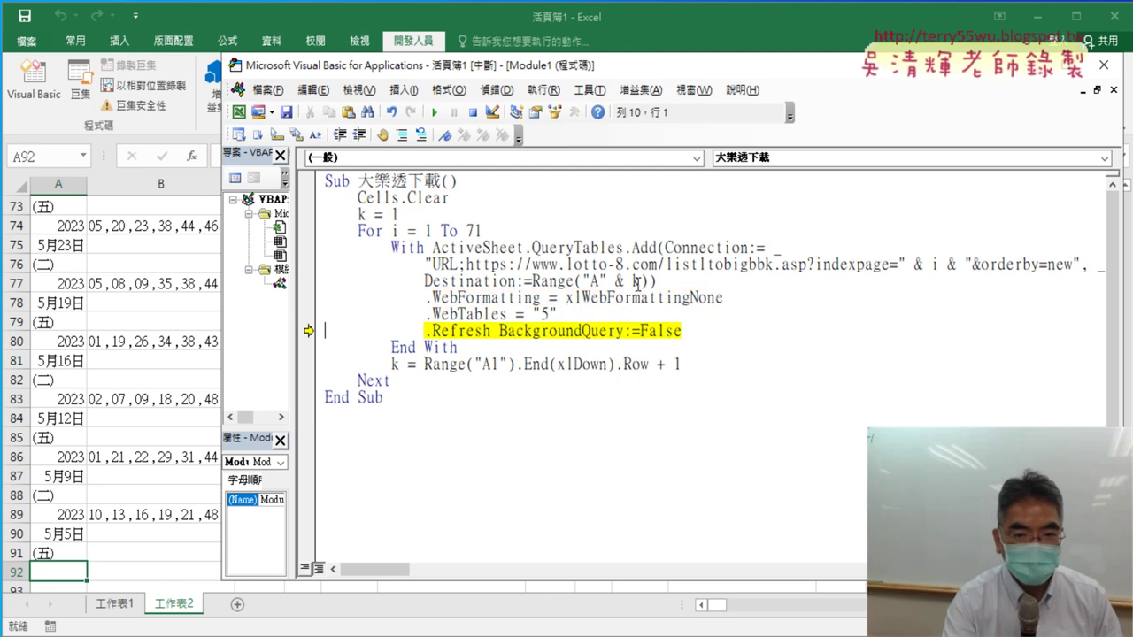
{"action": "key", "text": "F8"}
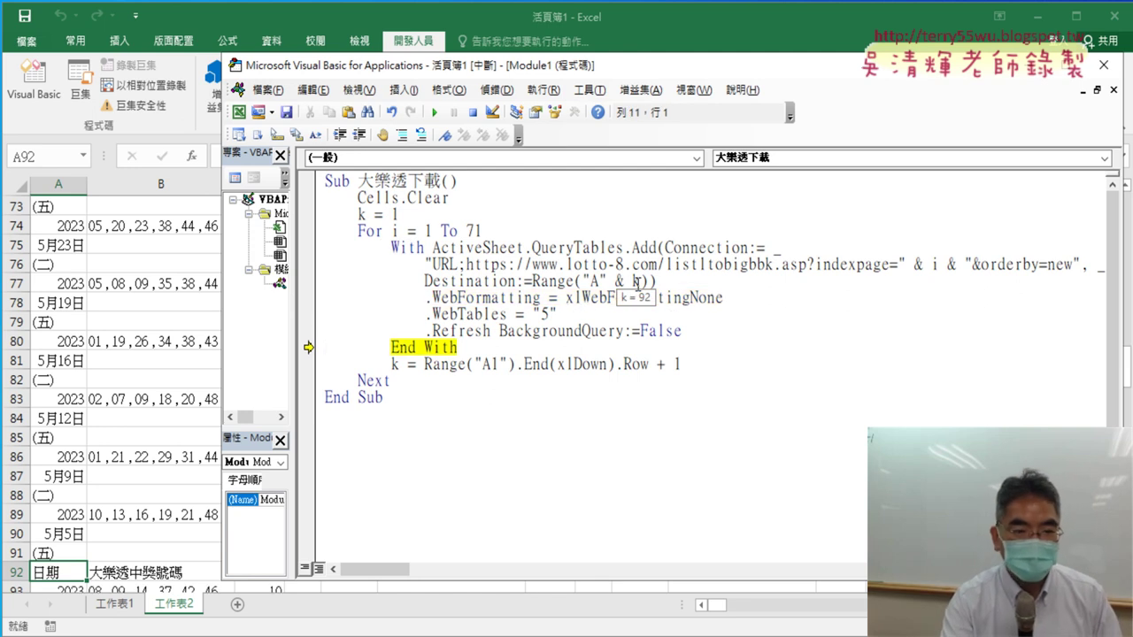
Check that page 2's data was appended below at row 92, then return to the VBA editor
{"action": "left_click", "coordinate": [51, 573]}
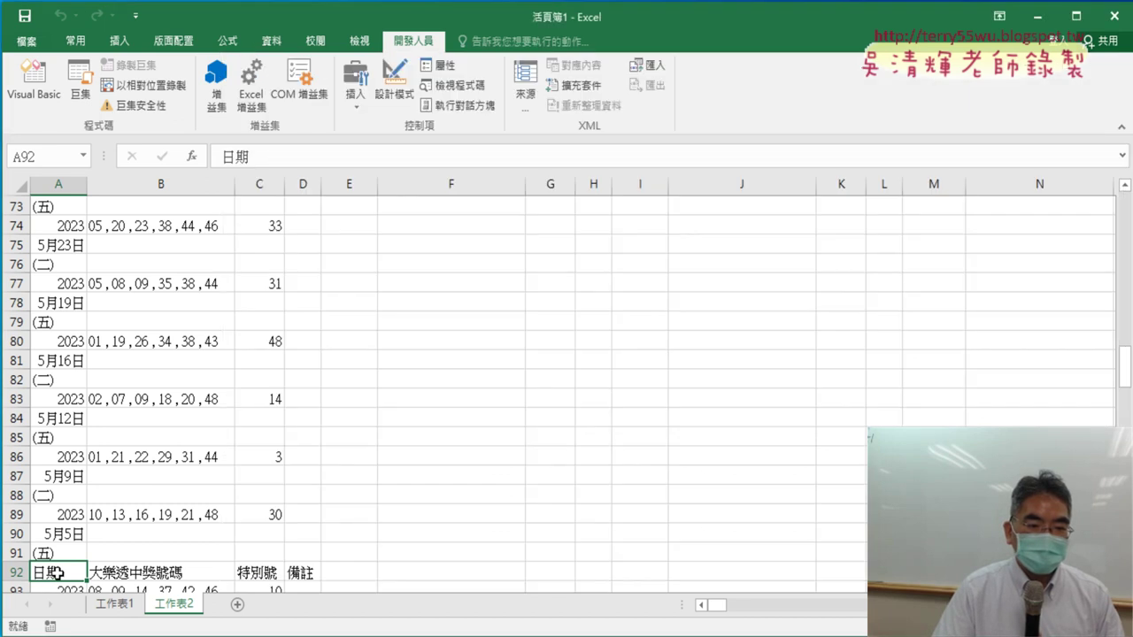
{"action": "scroll", "coordinate": [182, 429], "scroll_direction": "down", "scroll_amount": 5}
{"action": "scroll", "coordinate": [245, 337], "scroll_direction": "up", "scroll_amount": 13}
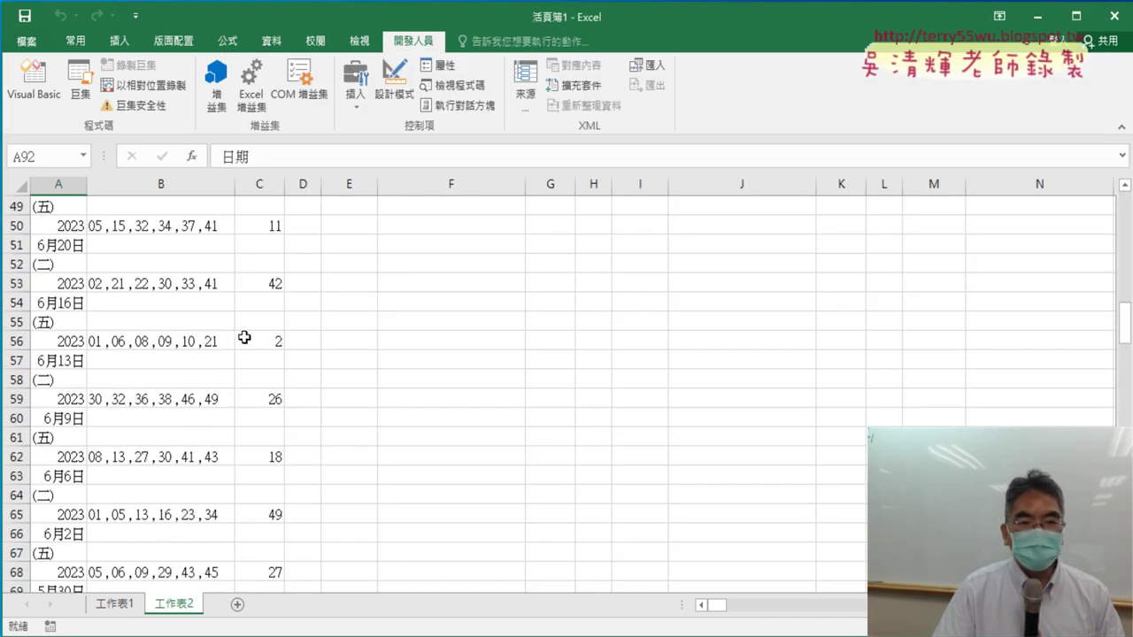
{"action": "scroll", "coordinate": [244, 337], "scroll_direction": "up", "scroll_amount": 13}
{"action": "scroll", "coordinate": [244, 337], "scroll_direction": "up", "scroll_amount": 3}
{"action": "scroll", "coordinate": [244, 337], "scroll_direction": "down", "scroll_amount": 5}
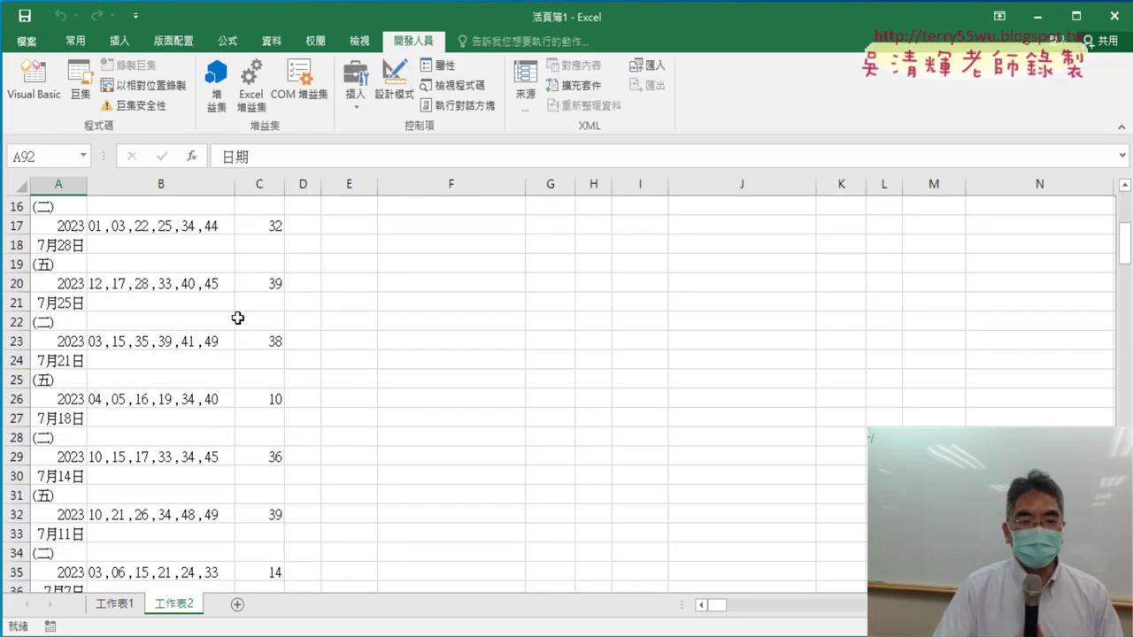
{"action": "scroll", "coordinate": [238, 317], "scroll_direction": "down", "scroll_amount": 9}
{"action": "scroll", "coordinate": [238, 316], "scroll_direction": "down", "scroll_amount": 9}
{"action": "scroll", "coordinate": [238, 317], "scroll_direction": "down", "scroll_amount": 5}
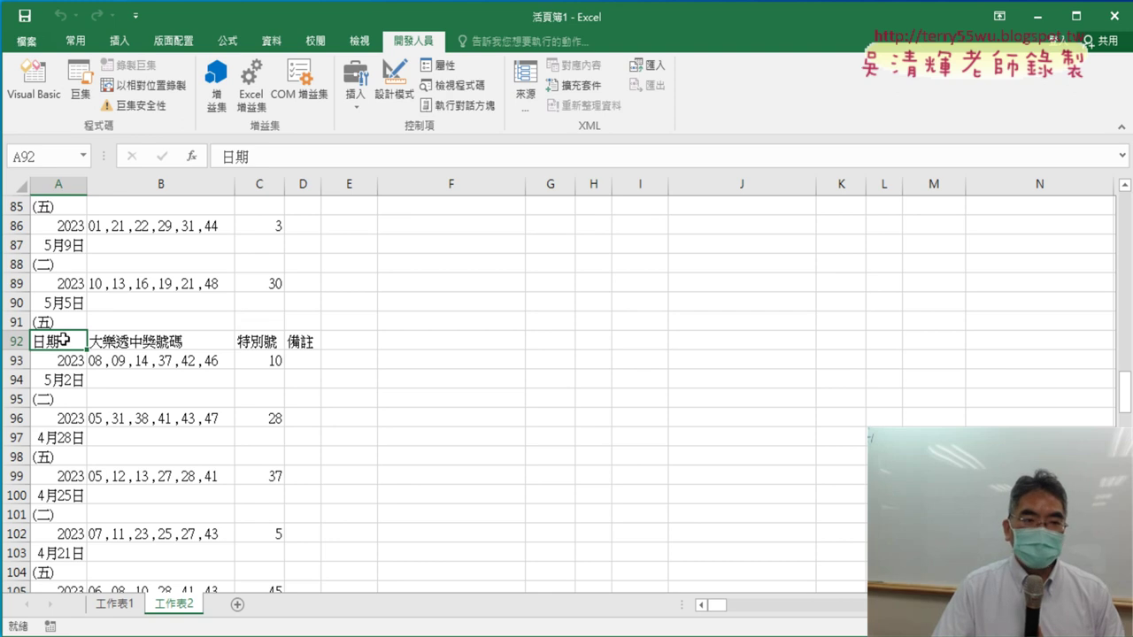
{"action": "left_click", "coordinate": [33, 82]}
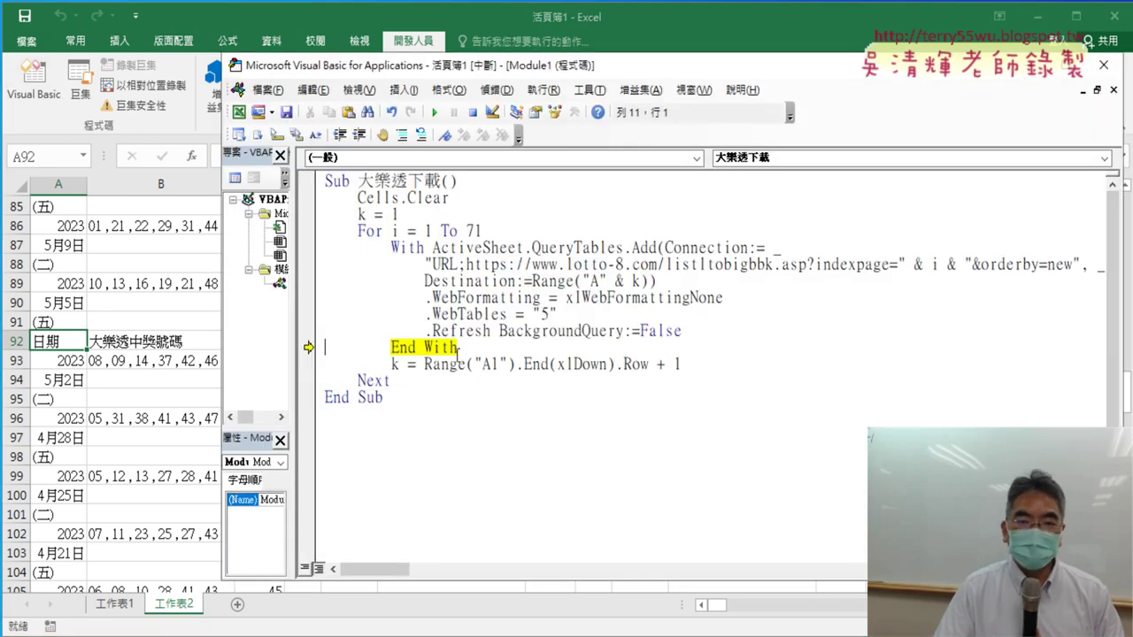
Resume the paused macro so it continues downloading the remaining pages
{"action": "left_click", "coordinate": [436, 113]}
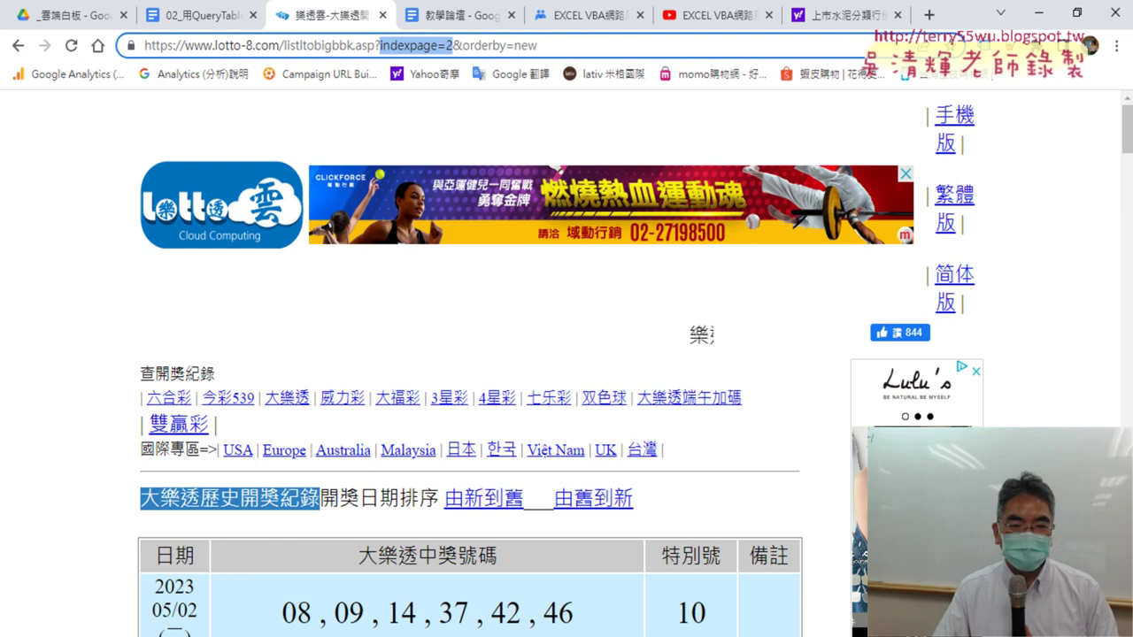
Bring up the Google Docs tutorial notes at the 批次大樂透下載 macro
{"action": "left_click", "coordinate": [181, 15]}
{"action": "scroll", "coordinate": [451, 363], "scroll_direction": "down", "scroll_amount": 5}
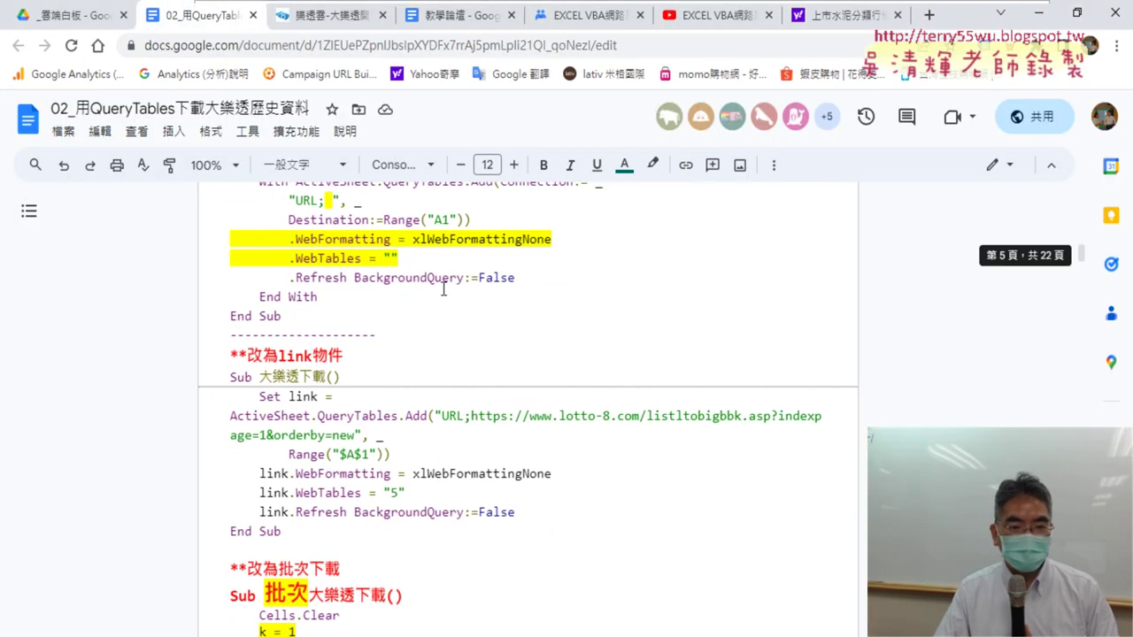
{"action": "scroll", "coordinate": [447, 292], "scroll_direction": "down", "scroll_amount": 3}
{"action": "scroll", "coordinate": [354, 307], "scroll_direction": "down", "scroll_amount": 2}
{"action": "scroll", "coordinate": [322, 299], "scroll_direction": "up", "scroll_amount": 1}
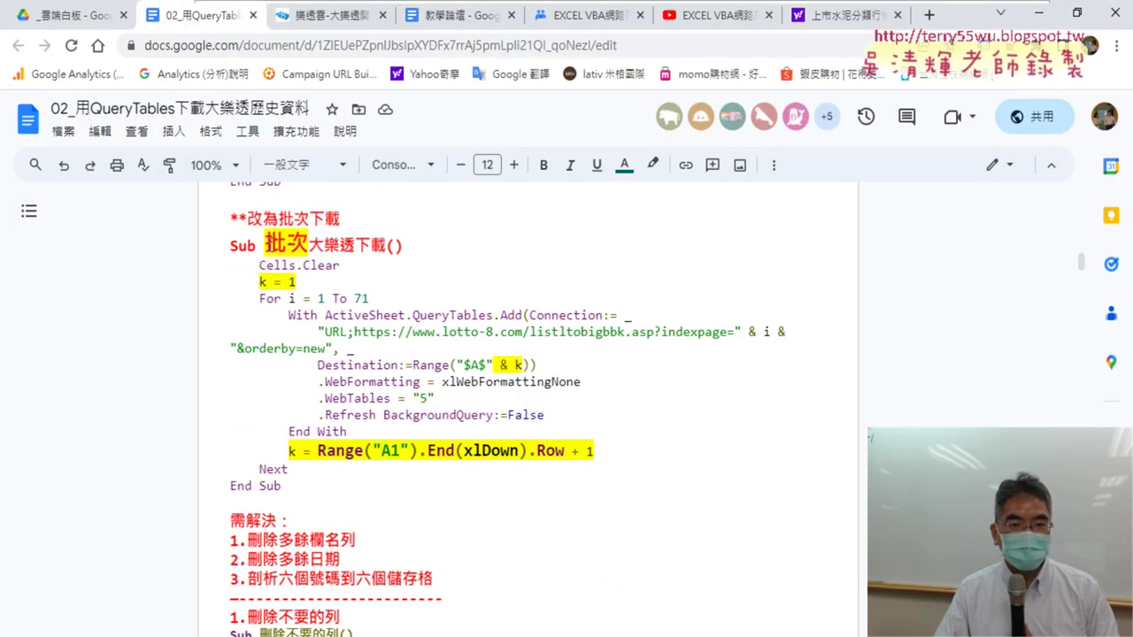
Highlight 批次, the k = 1 line, the & k part, and the k = Range next-row line
{"action": "left_click_drag", "start_coordinate": [265, 243], "coordinate": [309, 243]}
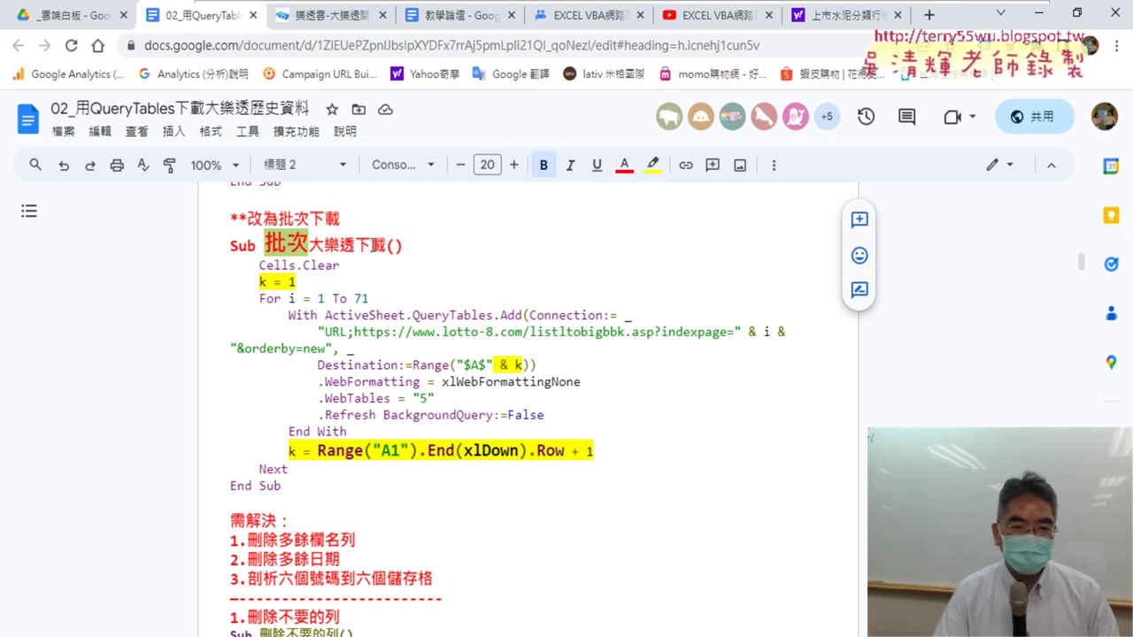
{"action": "left_click_drag", "start_coordinate": [295, 282], "coordinate": [260, 281]}
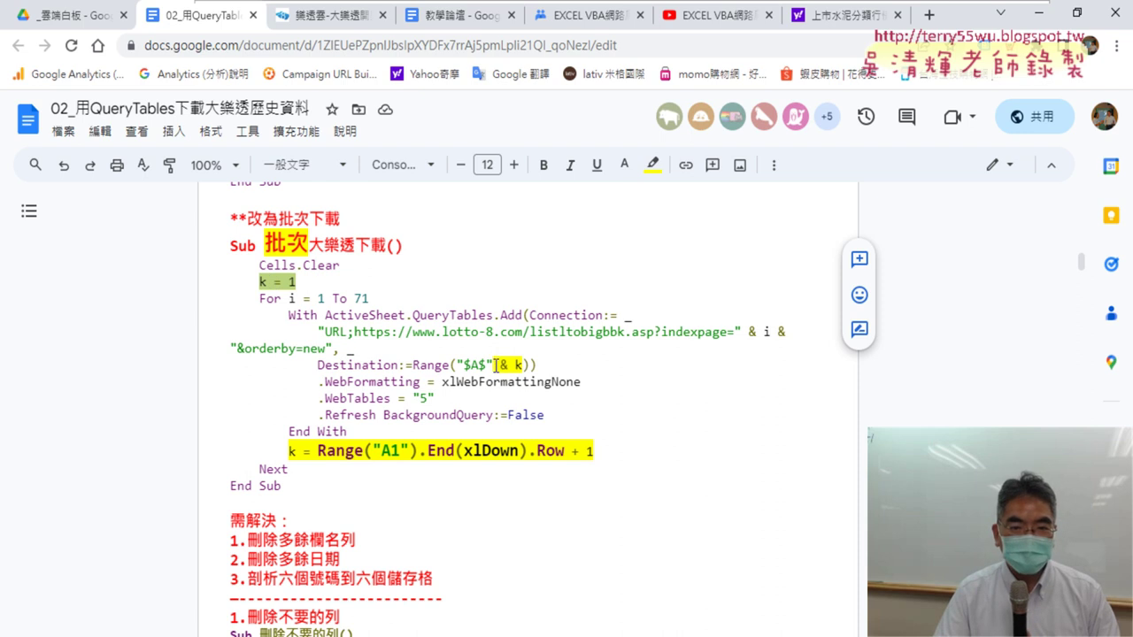
{"action": "left_click_drag", "start_coordinate": [494, 365], "coordinate": [524, 365]}
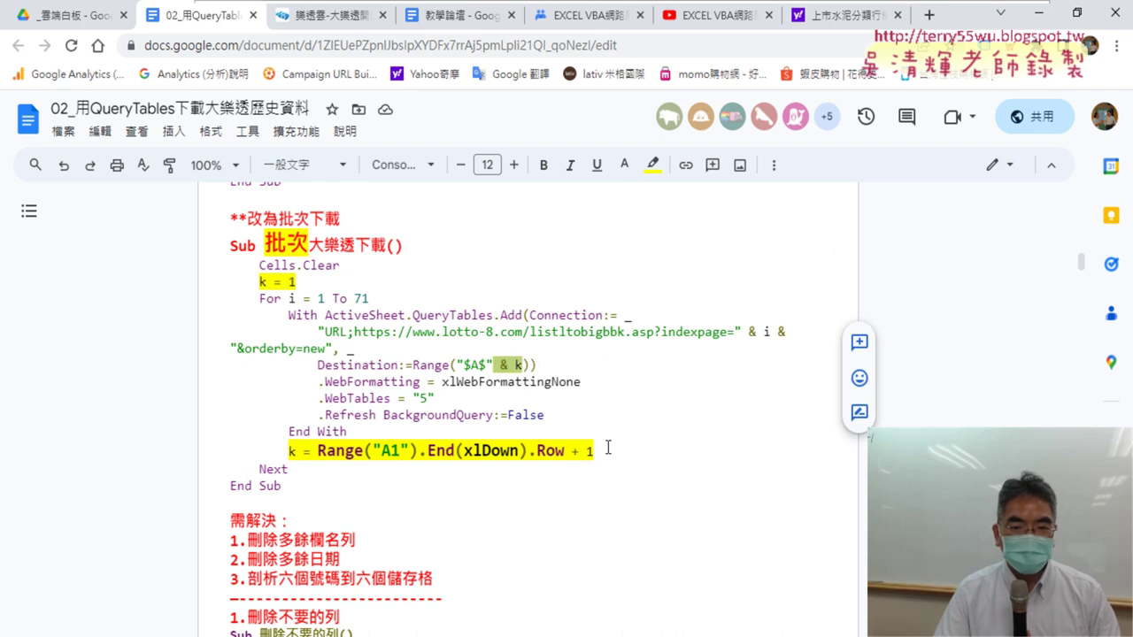
{"action": "left_click_drag", "start_coordinate": [608, 447], "coordinate": [289, 450]}
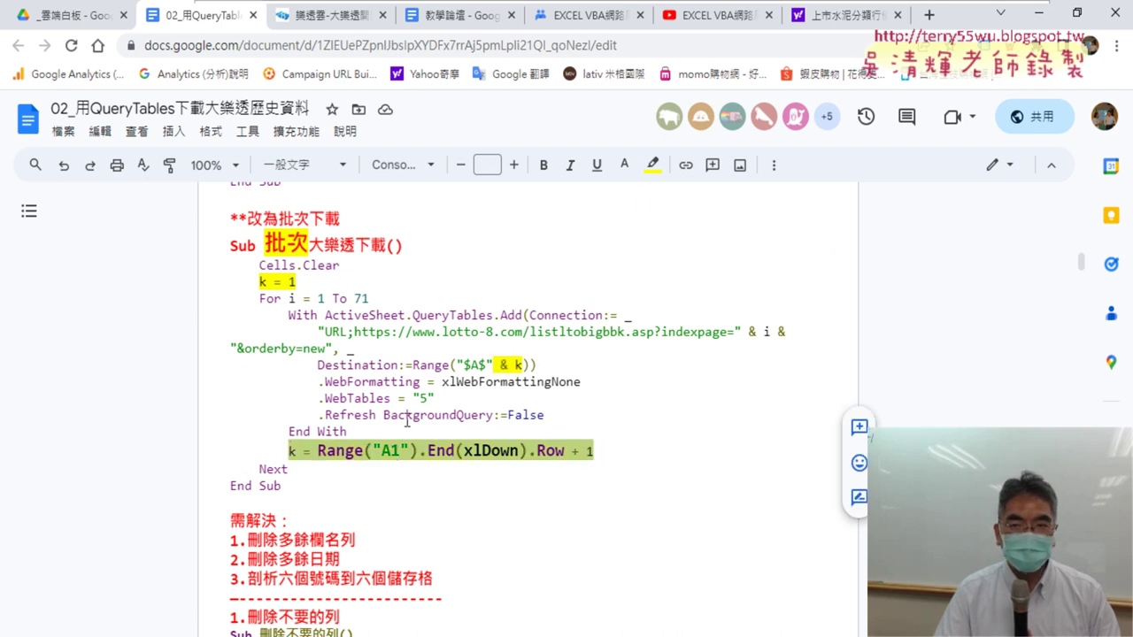
{"action": "mouse_move", "coordinate": [774, 7]}
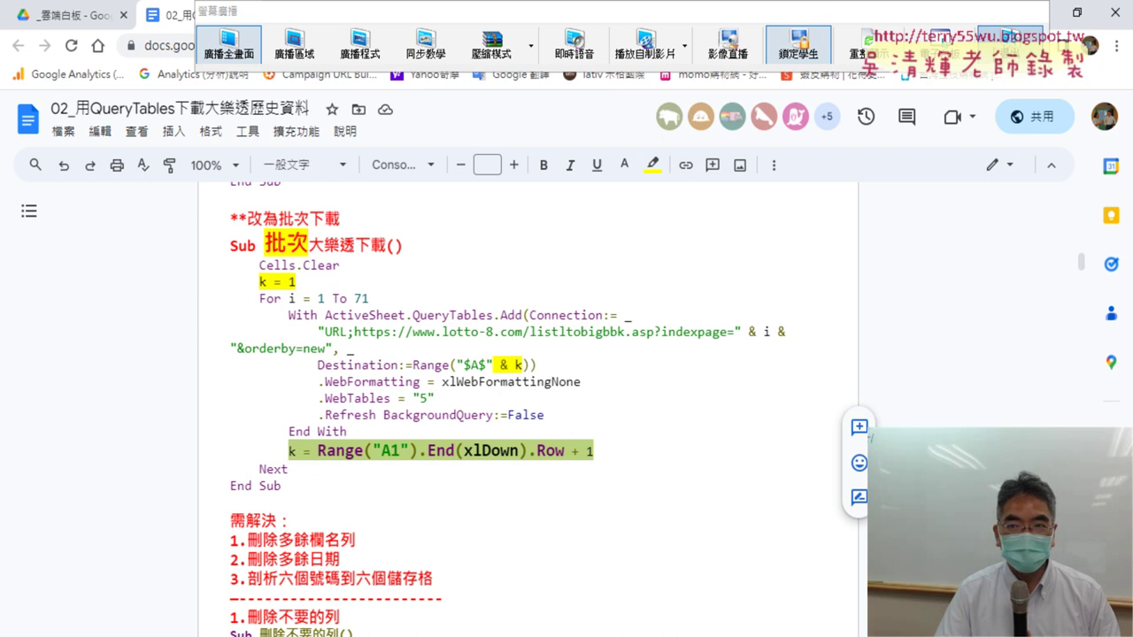